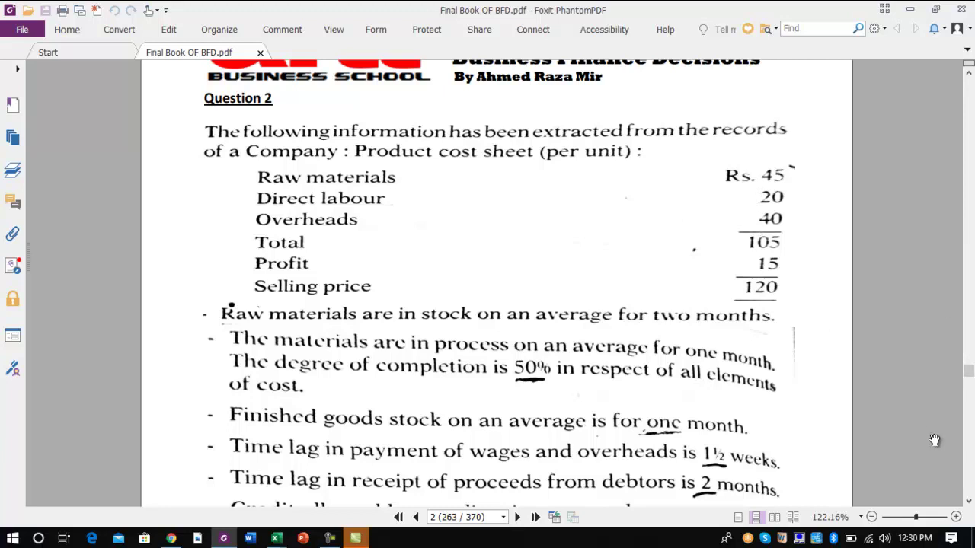
Read through Question 2 in the PDF, covering the per-unit cost sheet, the stock and credit periods, and the planned production
{"action": "left_click", "coordinate": [969, 501]}
{"action": "left_click", "coordinate": [969, 501]}
{"action": "left_click", "coordinate": [968, 501]}
{"action": "left_click", "coordinate": [969, 501]}
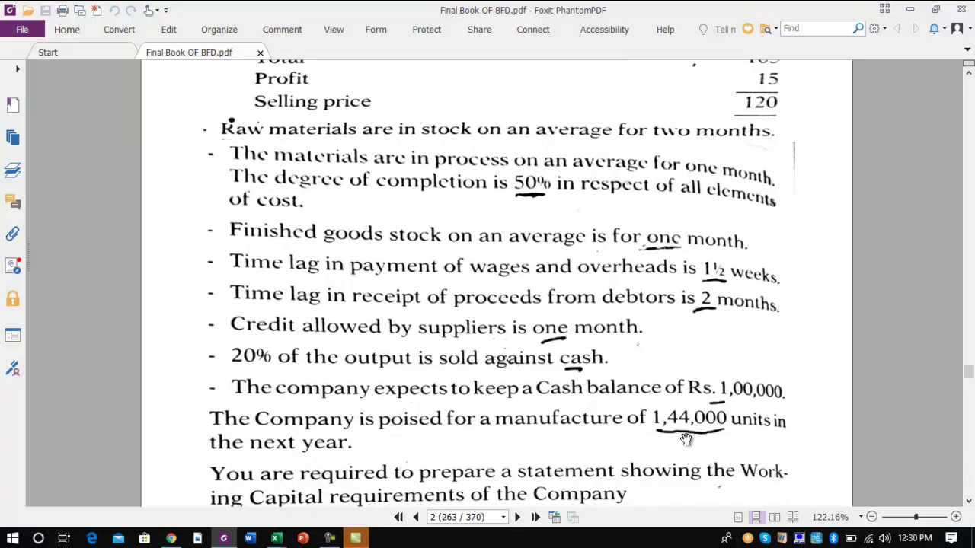
{"action": "left_click", "coordinate": [968, 74]}
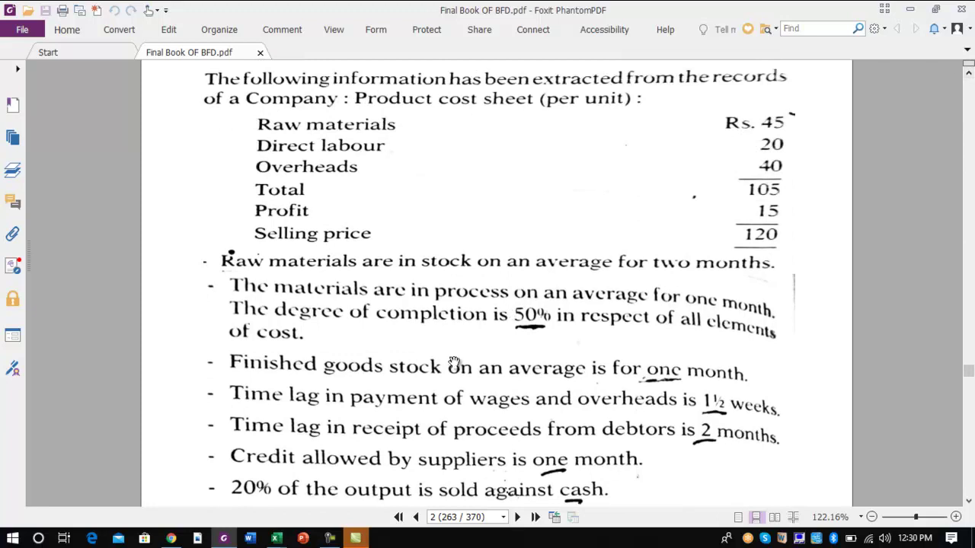
Switch to the blank Sheet2 in Excel and enter a bold, underlined heading "Question" in A1
{"action": "left_click", "coordinate": [276, 538]}
{"action": "left_click", "coordinate": [396, 477]}
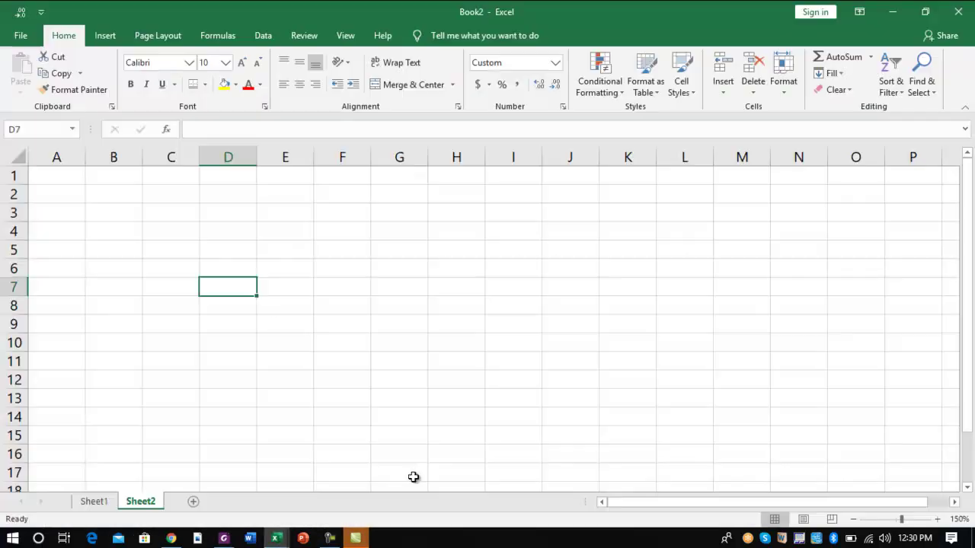
{"action": "key", "text": "ctrl+Up"}
{"action": "key", "text": "ctrl+Left"}
{"action": "type", "text": "Q"}
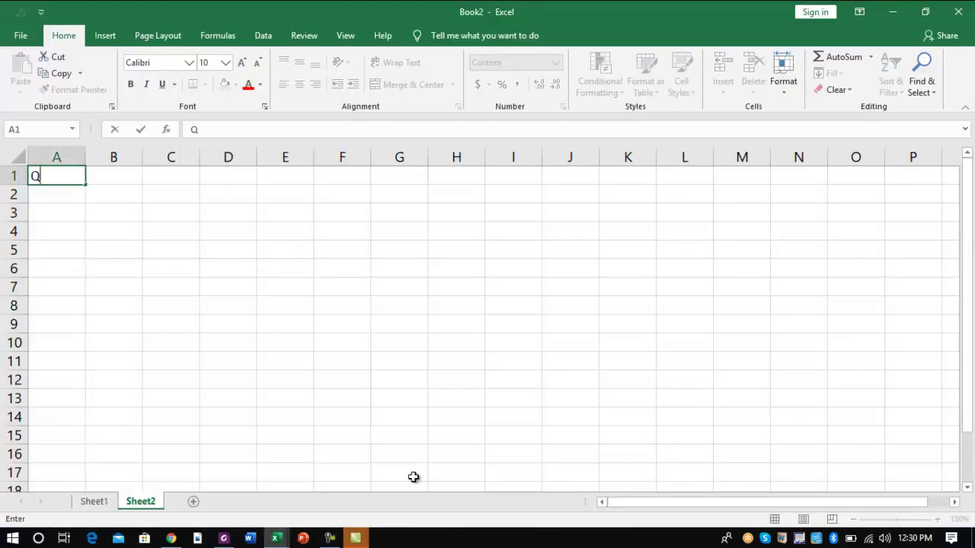
{"action": "type", "text": "uestion"}
{"action": "key", "text": "Return"}
{"action": "key", "text": "Up"}
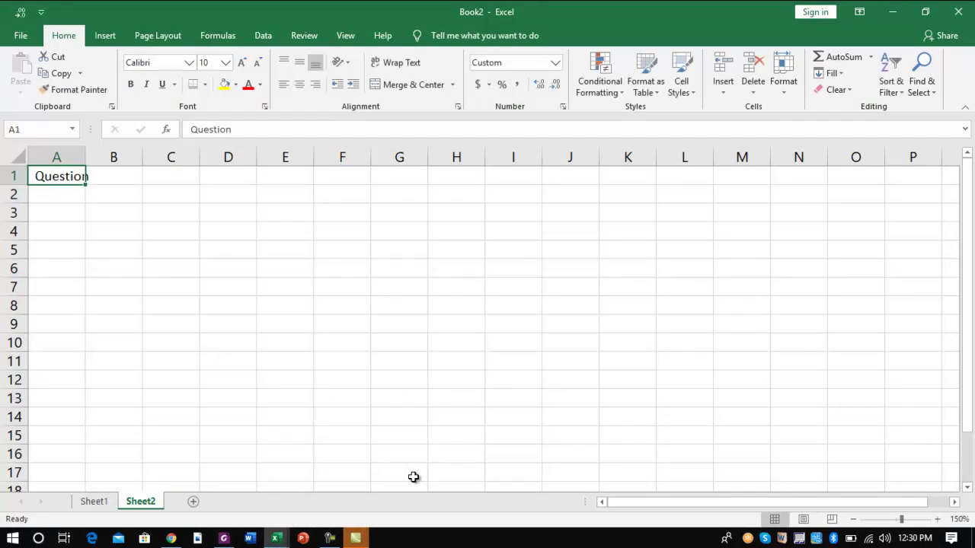
{"action": "key", "text": "ctrl+b"}
{"action": "key", "text": "ctrl+u"}
Label A3 "Sales" and enter 144000 units in C3, consulting the PDF question for the quantity
{"action": "key", "text": "Return"}
{"action": "key", "text": "Down"}
{"action": "type", "text": "Sales"}
{"action": "key", "text": "Tab"}
{"action": "key", "text": "Tab"}
{"action": "key", "text": "alt+Tab"}
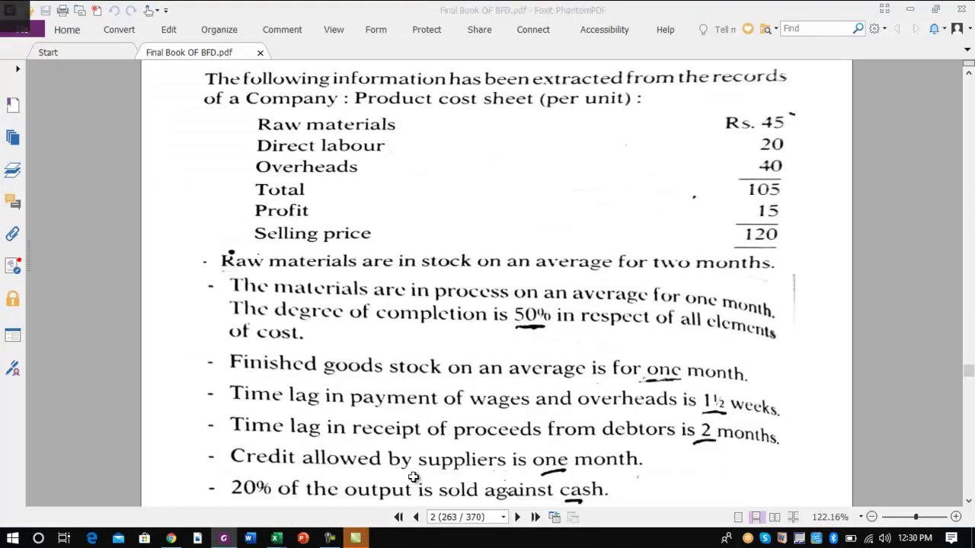
{"action": "key", "text": "alt+Tab"}
{"action": "type", "text": "144000"}
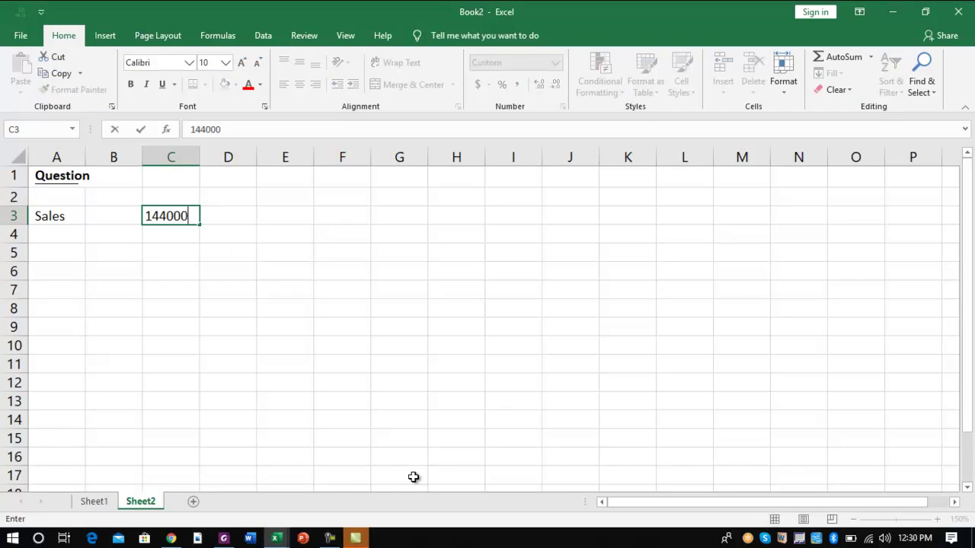
Add underlined column headings "Units", "Rate" and "Amount" in C2:E2
{"action": "key", "text": "Up"}
{"action": "type", "text": "Units"}
{"action": "key", "text": "Tab"}
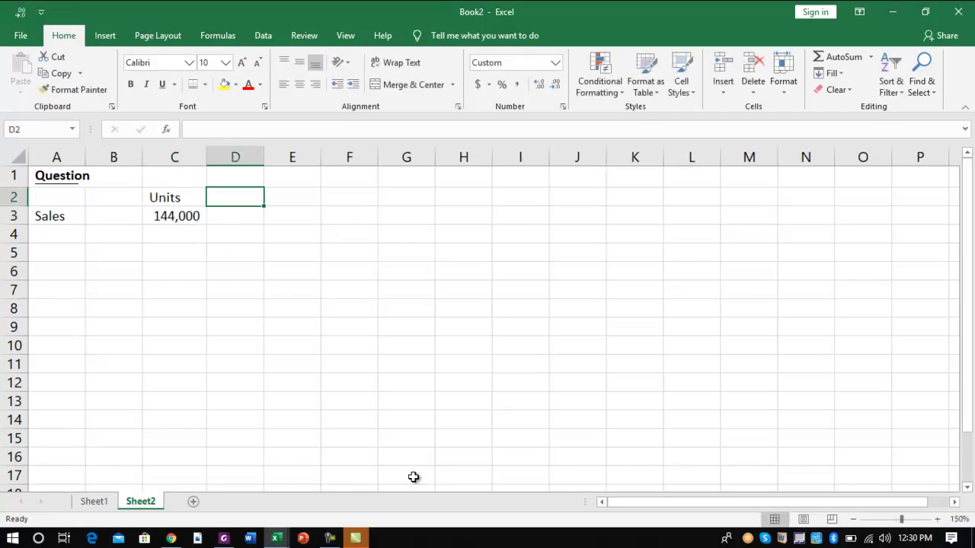
{"action": "type", "text": "SP"}
{"action": "key", "text": "BackSpace"}
{"action": "key", "text": "BackSpace"}
{"action": "type", "text": "Rate"}
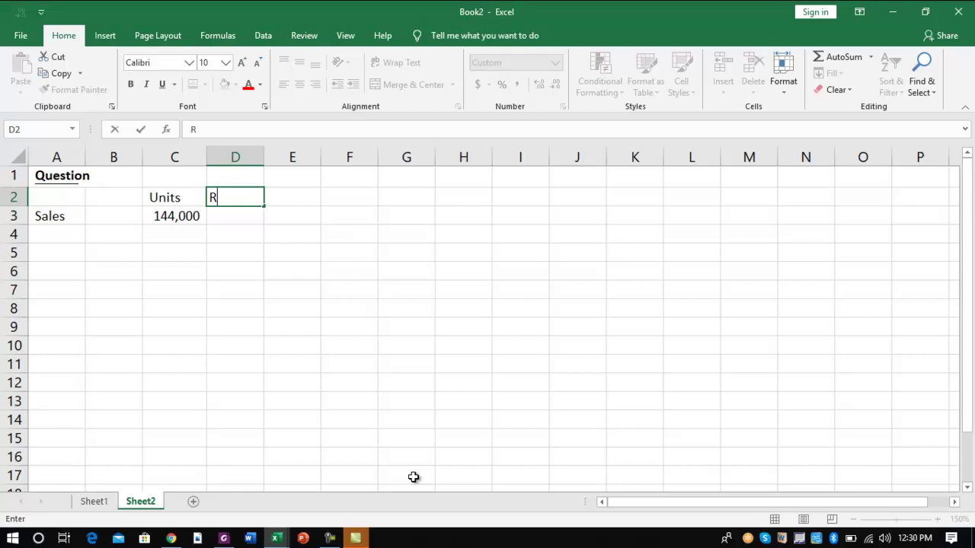
{"action": "key", "text": "Tab"}
{"action": "type", "text": "Amoun"}
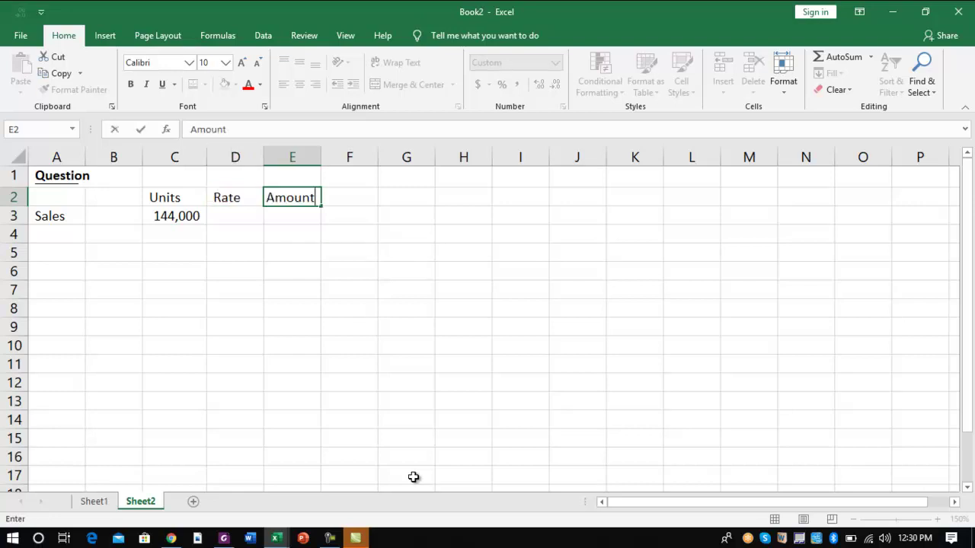
{"action": "key", "text": "shift+Tab"}
{"action": "key", "text": "shift+Tab"}
{"action": "key", "text": "shift+Right"}
{"action": "key", "text": "shift+Right"}
{"action": "key", "text": "ctrl+u"}
Enter the sales rate 120 in D3 from the PDF and calculate the amount in E3 as units times rate
{"action": "key", "text": "Down"}
{"action": "key", "text": "Right"}
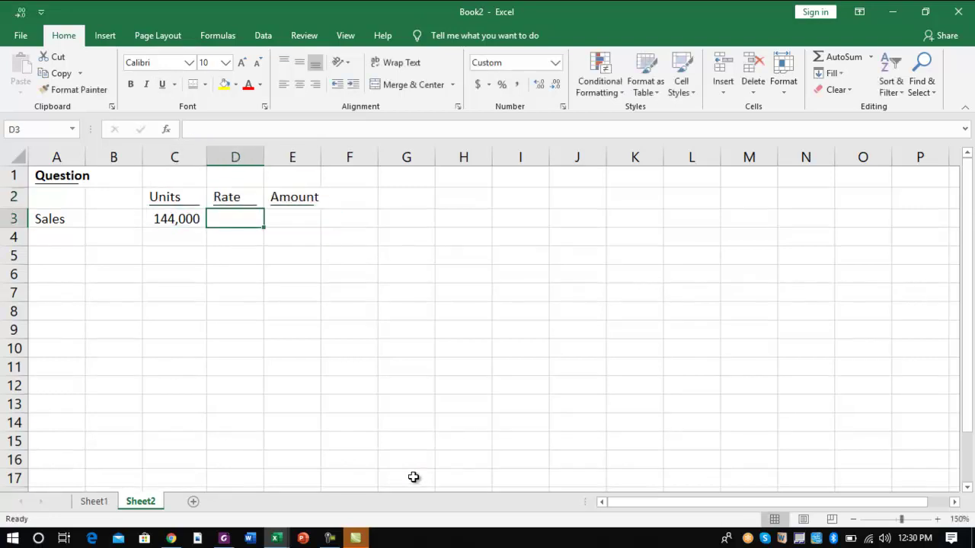
{"action": "key", "text": "alt+Tab"}
{"action": "key", "text": "alt+Tab"}
{"action": "type", "text": "120"}
{"action": "key", "text": "Tab"}
{"action": "type", "text": "="}
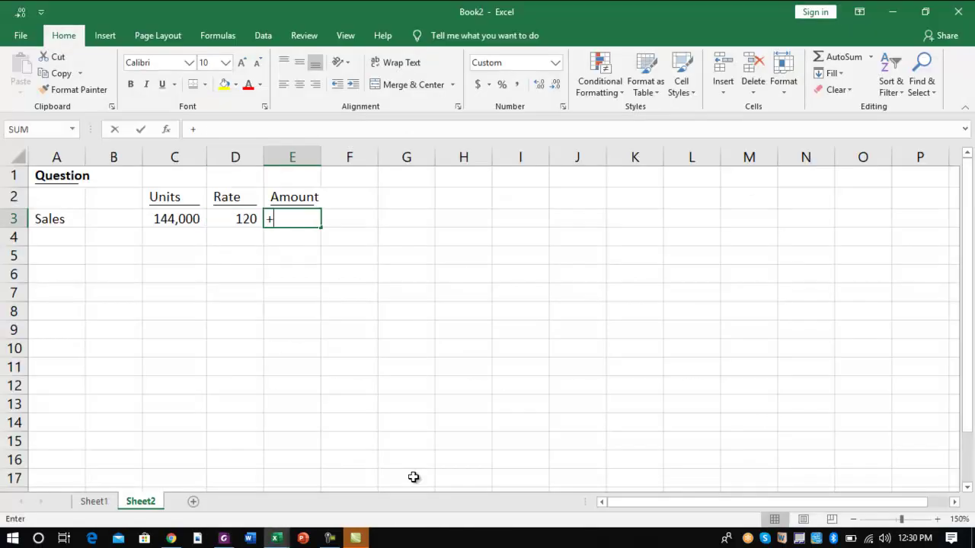
{"action": "key", "text": "Left"}
{"action": "key", "text": "Left"}
{"action": "type", "text": "*"}
{"action": "key", "text": "Left"}
{"action": "key", "text": "Return"}
Label A4 "RM" and link its units in C4 to the sales units in C3
{"action": "key", "text": "Left"}
{"action": "key", "text": "Left"}
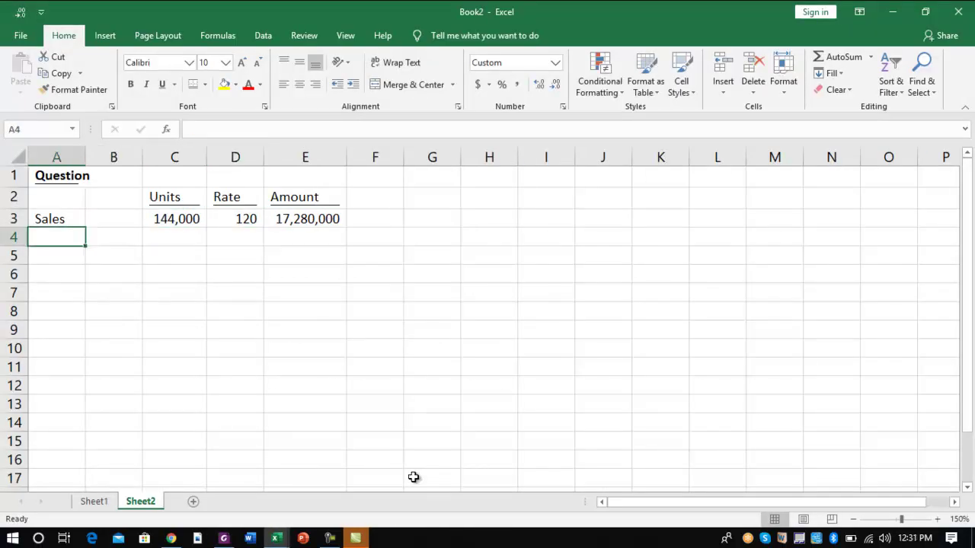
{"action": "type", "text": "RM"}
{"action": "key", "text": "Tab"}
{"action": "key", "text": "Tab"}
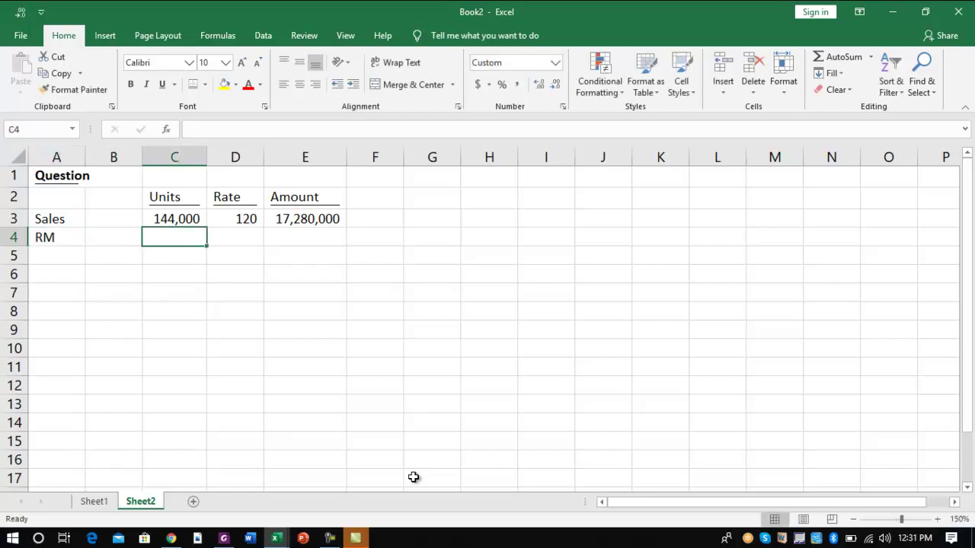
{"action": "key", "text": "alt+Tab"}
{"action": "key", "text": "alt+Tab"}
{"action": "type", "text": "="}
{"action": "key", "text": "Up"}
{"action": "key", "text": "alt+Tab"}
{"action": "key", "text": "alt+Tab"}
Enter the raw material rate 45 in D4 and calculate E4 as negative units times rate
{"action": "key", "text": "Tab"}
{"action": "type", "text": "45"}
{"action": "key", "text": "Tab"}
{"action": "type", "text": "="}
{"action": "key", "text": "Left"}
{"action": "key", "text": "Left"}
{"action": "type", "text": "*"}
{"action": "key", "text": "Left"}
{"action": "key", "text": "Return"}
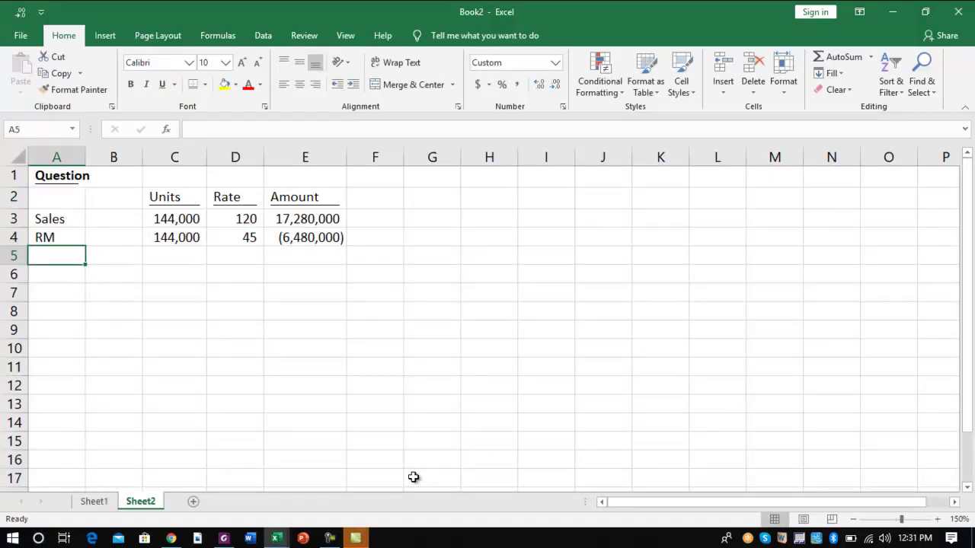
Label A5 "Labour" and fill its units in C5 from the cell above
{"action": "type", "text": "LAbour"}
{"action": "key", "text": "Tab"}
{"action": "key", "text": "Tab"}
{"action": "key", "text": "alt+Tab"}
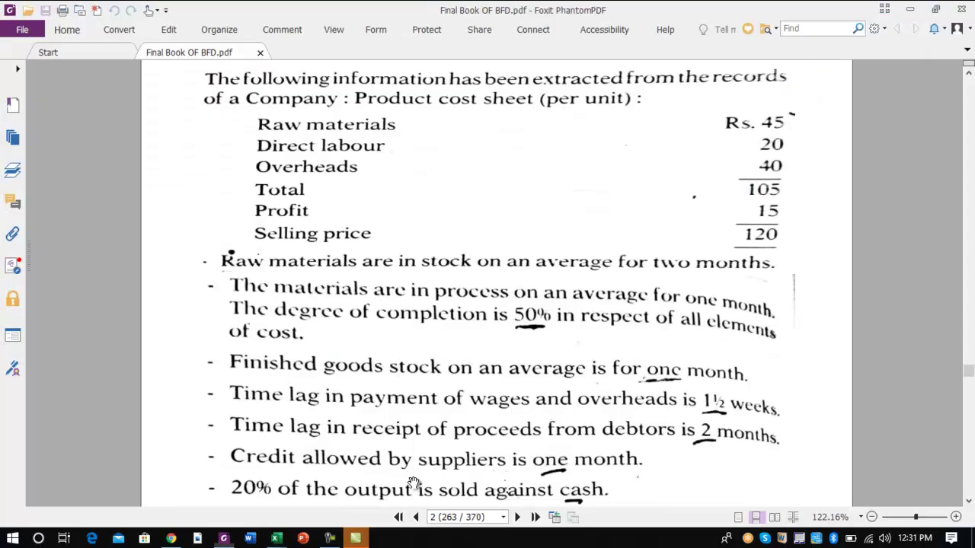
{"action": "key", "text": "alt+Tab"}
{"action": "key", "text": "ctrl+d"}
Enter the labour rate 20 in D5 and fill the amount formula down into E5
{"action": "key", "text": "Tab"}
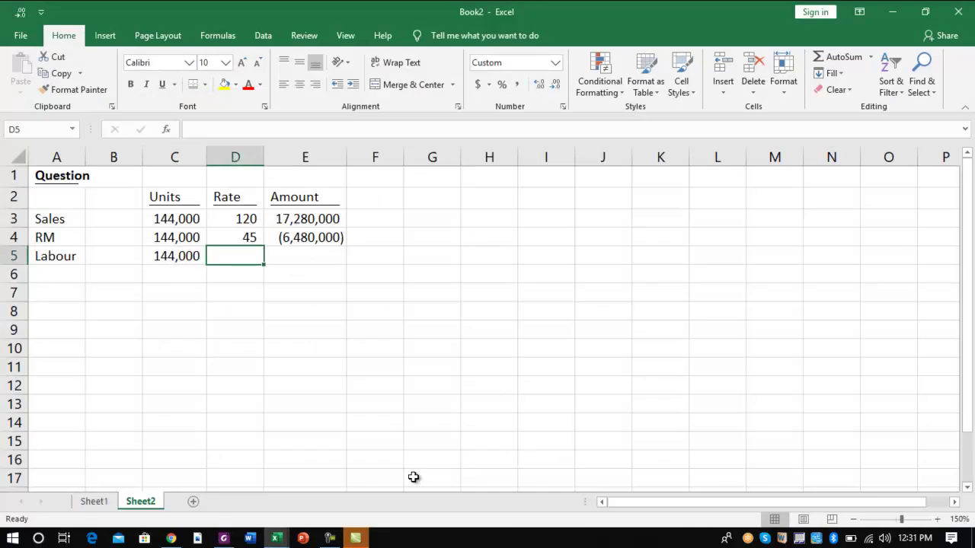
{"action": "type", "text": "200"}
{"action": "key", "text": "BackSpace"}
{"action": "key", "text": "Tab"}
{"action": "key", "text": "Tab"}
{"action": "key", "text": "Left"}
{"action": "key", "text": "ctrl+d"}
{"action": "key", "text": "Return"}
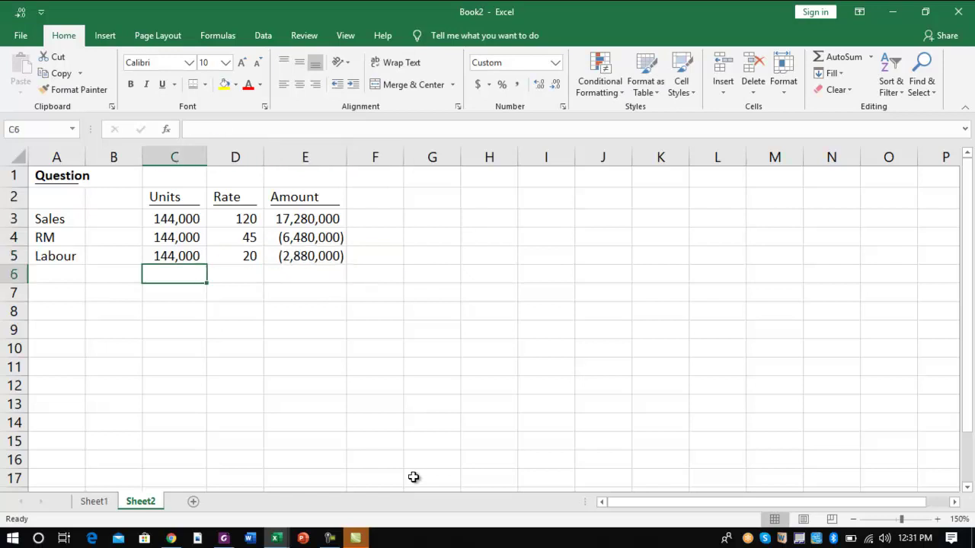
Label A6 "Ohs" for overheads and fill its units in C6 from the cell above
{"action": "key", "text": "Left"}
{"action": "key", "text": "Left"}
{"action": "type", "text": "OH"}
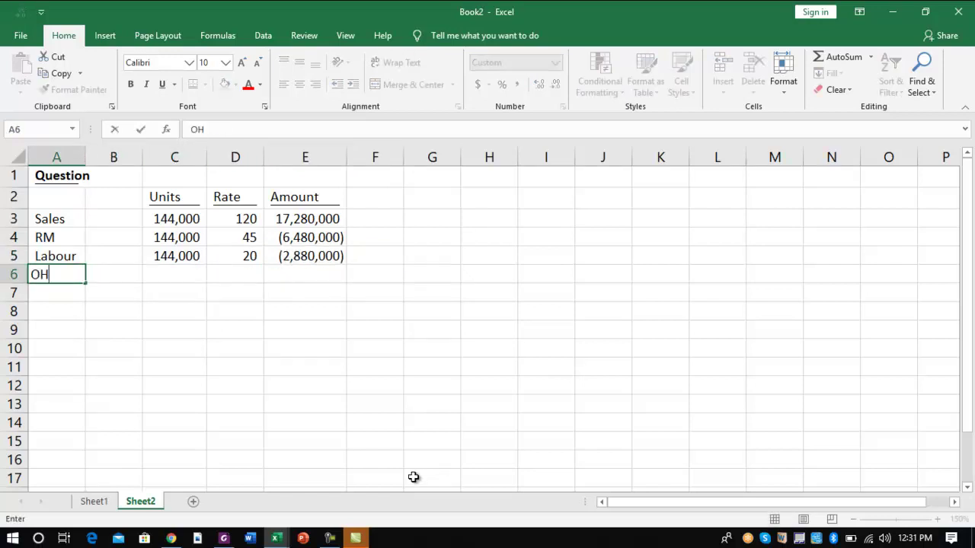
{"action": "type", "text": "s"}
{"action": "key", "text": "Tab"}
{"action": "key", "text": "Tab"}
{"action": "key", "text": "alt+Tab"}
{"action": "key", "text": "alt+Tab"}
{"action": "key", "text": "ctrl+d"}
Enter the overhead rate 40 in D6 from the PDF and fill the amount formula down into E6
{"action": "key", "text": "Right"}
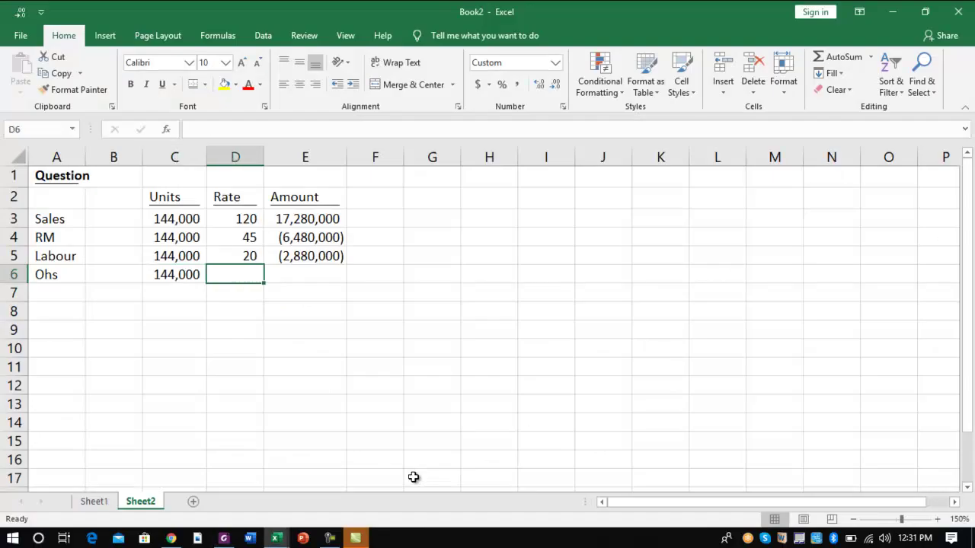
{"action": "key", "text": "alt+Tab"}
{"action": "key", "text": "alt+Tab"}
{"action": "type", "text": "40"}
{"action": "key", "text": "Right"}
{"action": "key", "text": "ctrl+d"}
{"action": "key", "text": "Down"}
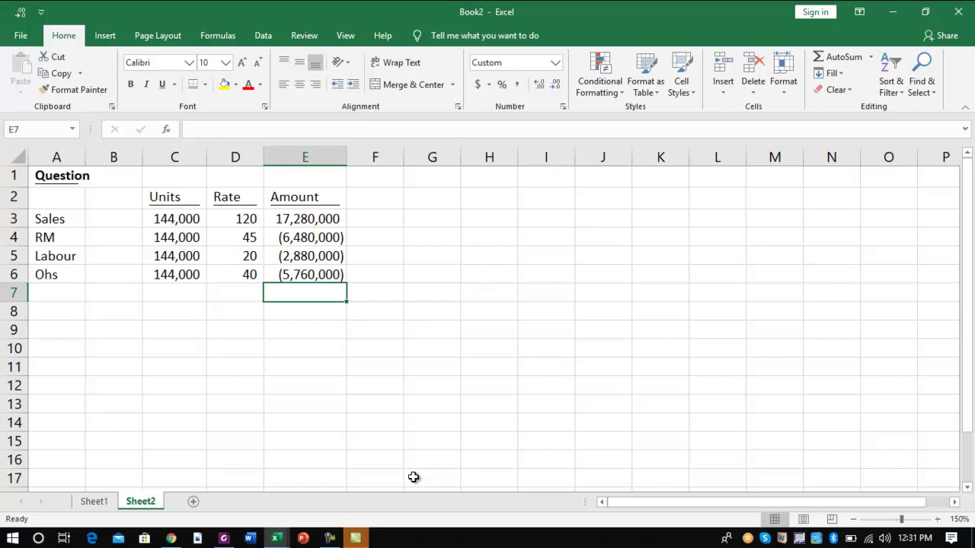
Add a bold, underlined heading "Policies" in A8
{"action": "key", "text": "Down"}
{"action": "key", "text": "Up"}
{"action": "key", "text": "Down"}
{"action": "key", "text": "Left"}
{"action": "key", "text": "Left"}
{"action": "key", "text": "Left"}
{"action": "key", "text": "Left"}
{"action": "type", "text": "Po"}
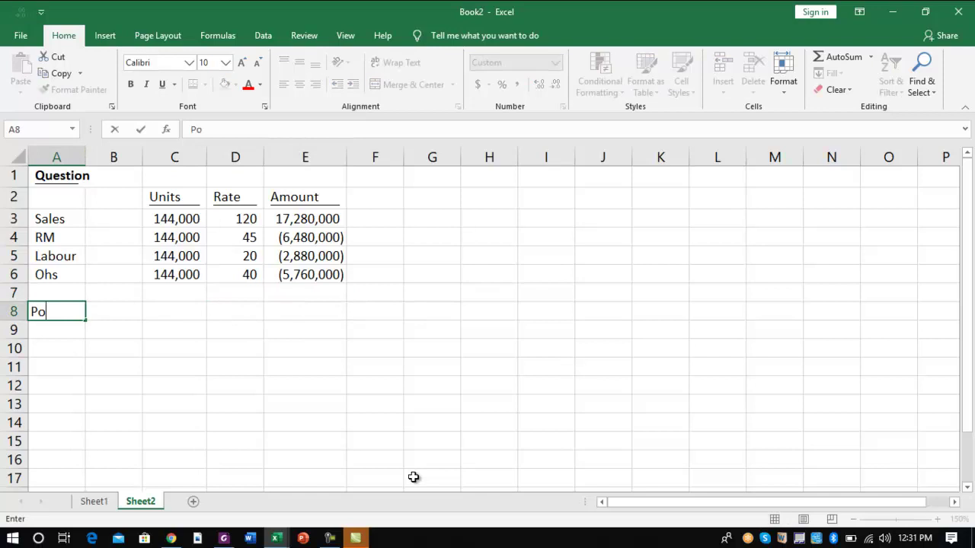
{"action": "type", "text": "licies"}
{"action": "key", "text": "ctrl+Return"}
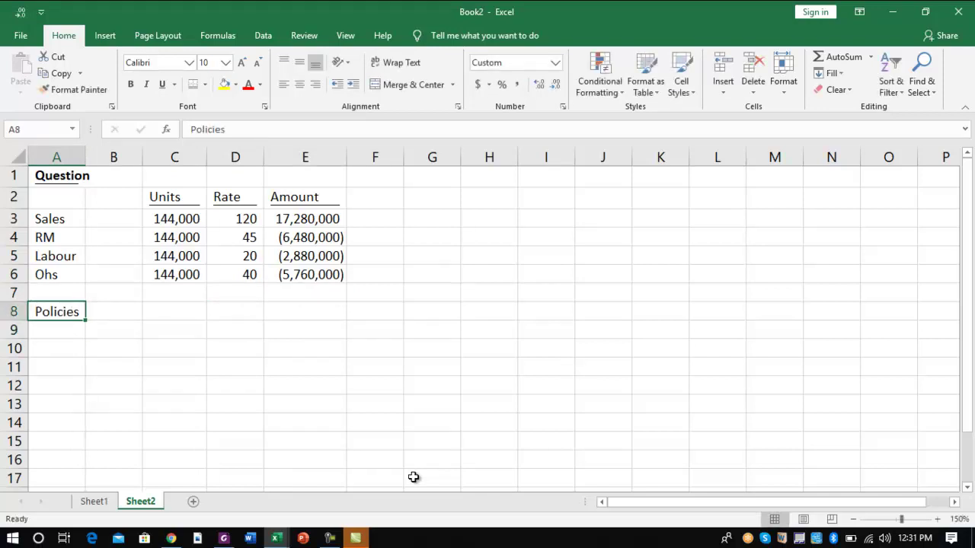
{"action": "key", "text": "ctrl+b"}
{"action": "key", "text": "ctrl+u"}
Add a bold, underlined subheading "Receivables / payables" in A10
{"action": "key", "text": "Down"}
{"action": "key", "text": "Down"}
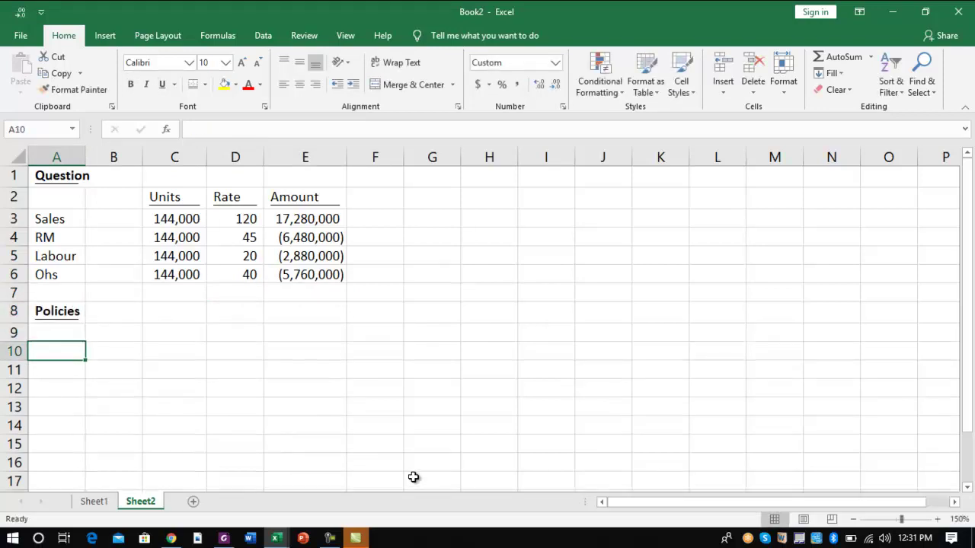
{"action": "type", "text": "Receivables"}
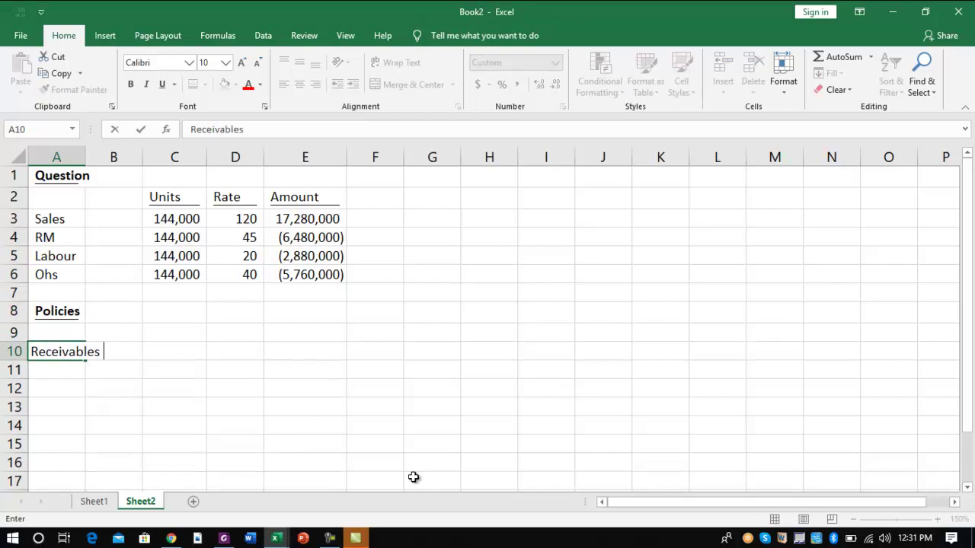
{"action": "type", "text": " / payables"}
{"action": "key", "text": "Return"}
{"action": "key", "text": "Return"}
{"action": "key", "text": "Up"}
{"action": "key", "text": "Up"}
{"action": "key", "text": "ctrl+b"}
{"action": "key", "text": "ctrl+u"}
Add a bold, underlined subheading "Stock" in A15
{"action": "key", "text": "Down"}
{"action": "key", "text": "Down"}
{"action": "key", "text": "Down"}
{"action": "key", "text": "Down"}
{"action": "key", "text": "Down"}
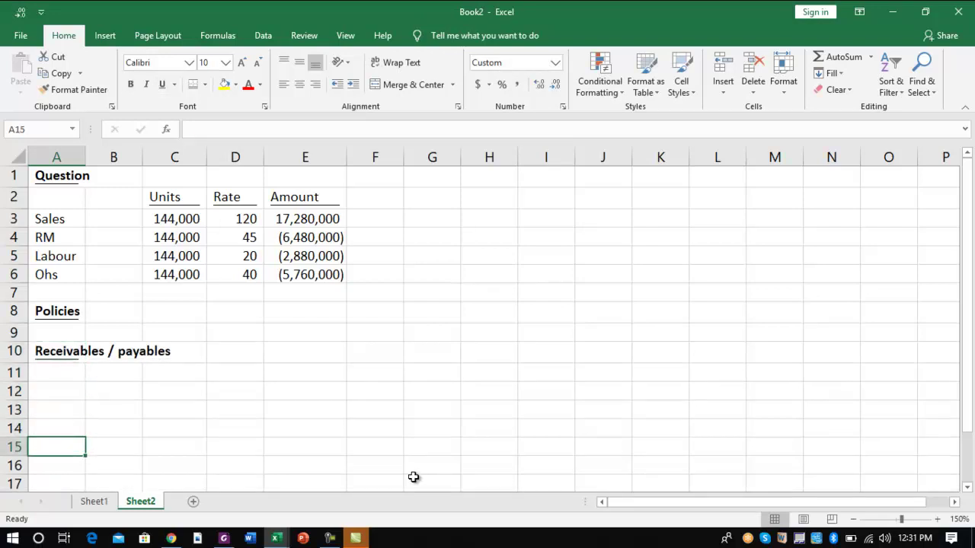
{"action": "type", "text": "Stock"}
{"action": "key", "text": "Return"}
{"action": "key", "text": "Up"}
{"action": "key", "text": "ctrl+b"}
{"action": "key", "text": "ctrl+u"}
Copy the labels Sales, RM, Labour and Ohs from A3:A6 to A11:A14 under the receivables and payables subheading
{"action": "key", "text": "Up"}
{"action": "key", "text": "Up"}
{"action": "key", "text": "Up"}
{"action": "key", "text": "Up"}
{"action": "key", "text": "Up"}
{"action": "key", "text": "Up"}
{"action": "key", "text": "Up"}
{"action": "key", "text": "Up"}
{"action": "key", "text": "Up"}
{"action": "key", "text": "Up"}
{"action": "key", "text": "Up"}
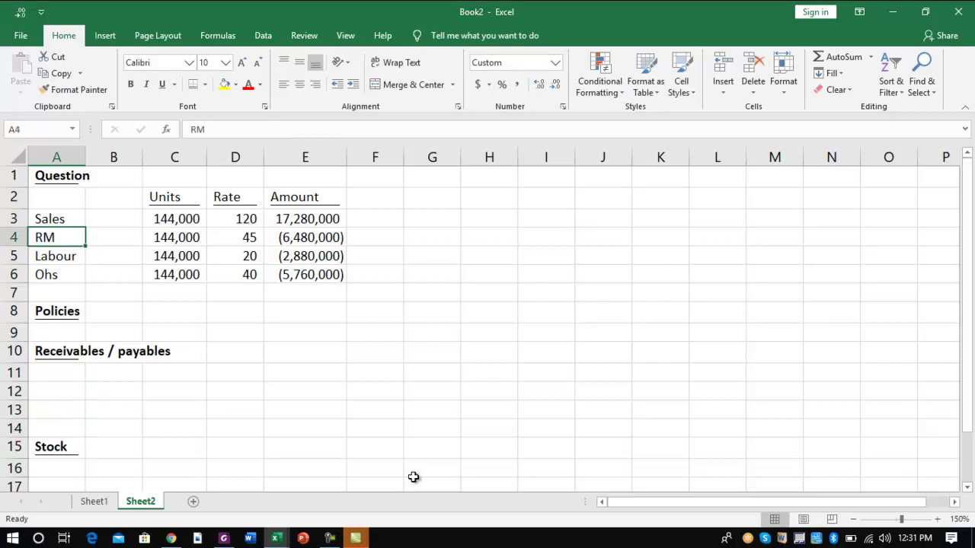
{"action": "key", "text": "Up"}
{"action": "key", "text": "shift+Down"}
{"action": "key", "text": "shift+Down"}
{"action": "key", "text": "shift+Down"}
{"action": "key", "text": "ctrl+c"}
{"action": "key", "text": "Down"}
{"action": "key", "text": "Down"}
{"action": "key", "text": "Down"}
{"action": "key", "text": "Down"}
{"action": "key", "text": "Down"}
{"action": "key", "text": "Down"}
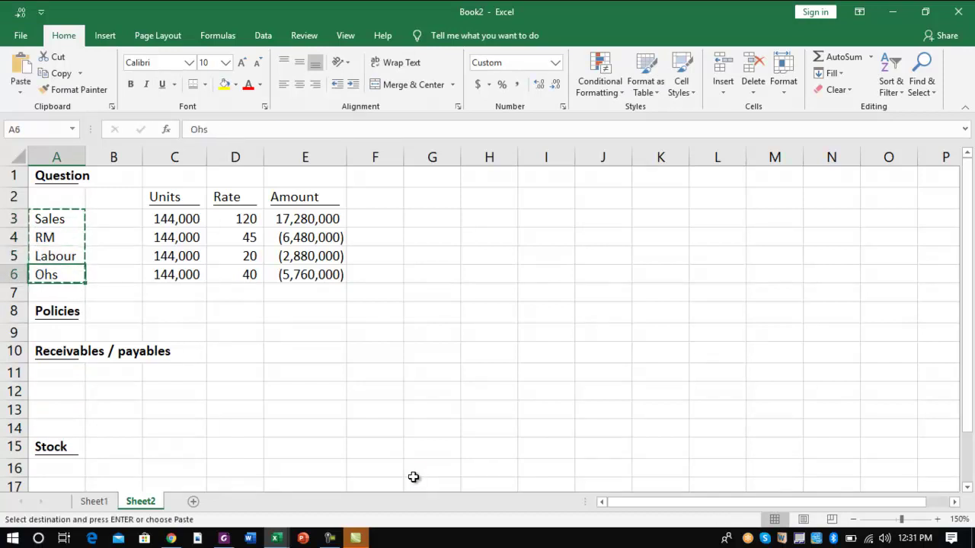
{"action": "key", "text": "Down"}
{"action": "key", "text": "Down"}
{"action": "key", "text": "Return"}
{"action": "key", "text": "Down"}
{"action": "key", "text": "Down"}
{"action": "key", "text": "Down"}
{"action": "key", "text": "Down"}
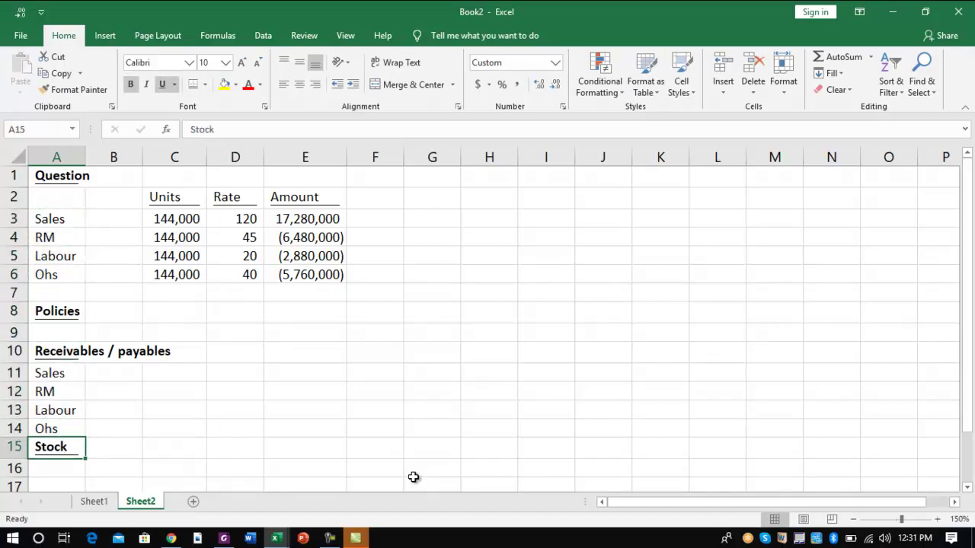
Insert a blank row above the Stock subheading and list RM, WIP and FG beneath it in A17:A19
{"action": "key", "text": "shift+space"}
{"action": "key", "text": "ctrl+shift+plus"}
{"action": "key", "text": "Down"}
{"action": "key", "text": "Down"}
{"action": "key", "text": "Down"}
{"action": "key", "text": "Down"}
{"action": "key", "text": "Up"}
{"action": "key", "text": "Up"}
{"action": "type", "text": "RM"}
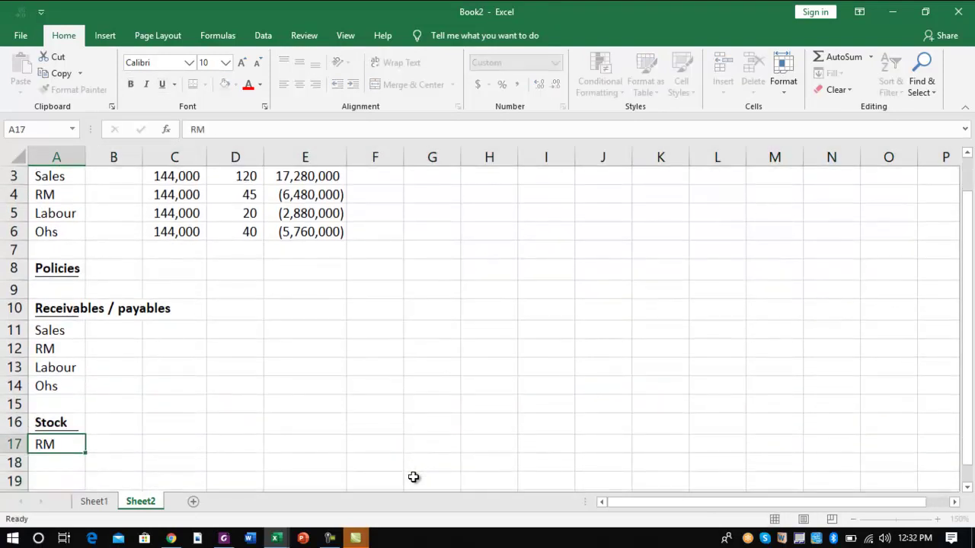
{"action": "key", "text": "Return"}
{"action": "type", "text": "WIP"}
{"action": "key", "text": "Return"}
{"action": "type", "text": "FG"}
{"action": "key", "text": "Return"}
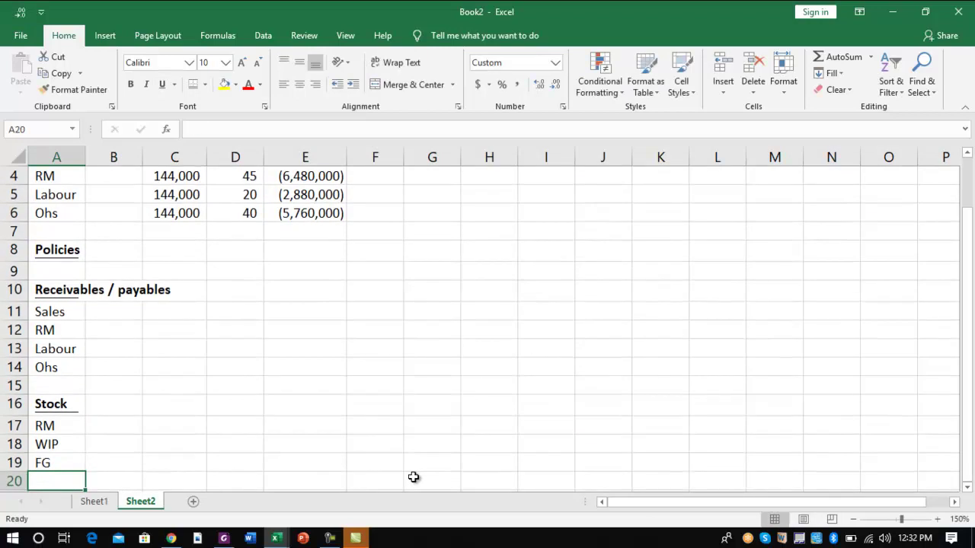
Add the label "Cash" in A21, one blank row below the stock items
{"action": "key", "text": "Return"}
{"action": "key", "text": "Up"}
{"action": "key", "text": "Down"}
{"action": "type", "text": "Cash"}
{"action": "key", "text": "Right"}
{"action": "key", "text": "Right"}
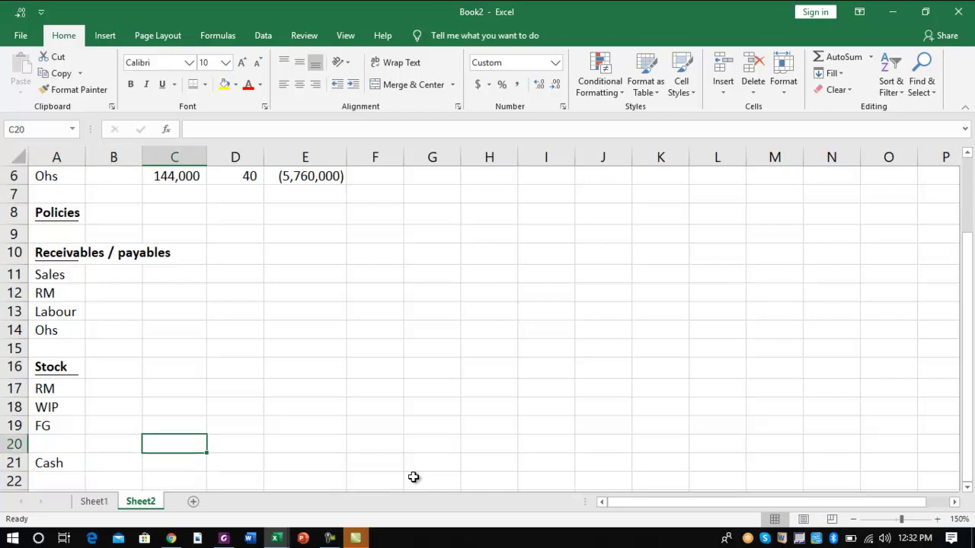
Check the stock policy in the PDF question and enter "2 months" for RM stock in B17
{"action": "key", "text": "Left"}
{"action": "key", "text": "Up"}
{"action": "key", "text": "Up"}
{"action": "key", "text": "Up"}
{"action": "key", "text": "Up"}
{"action": "key", "text": "Up"}
{"action": "key", "text": "Up"}
{"action": "key", "text": "Up"}
{"action": "key", "text": "Up"}
{"action": "key", "text": "Up"}
{"action": "key", "text": "Up"}
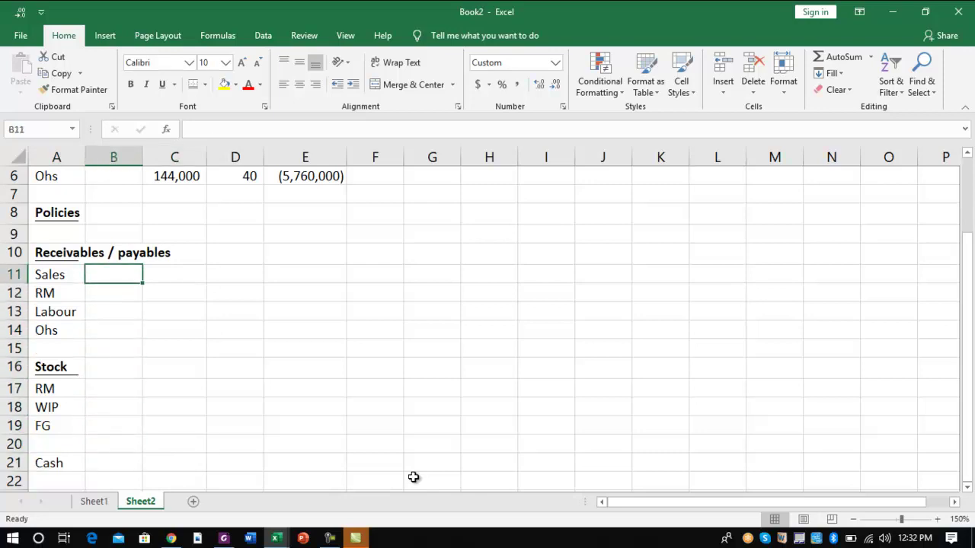
{"action": "key", "text": "alt+Tab"}
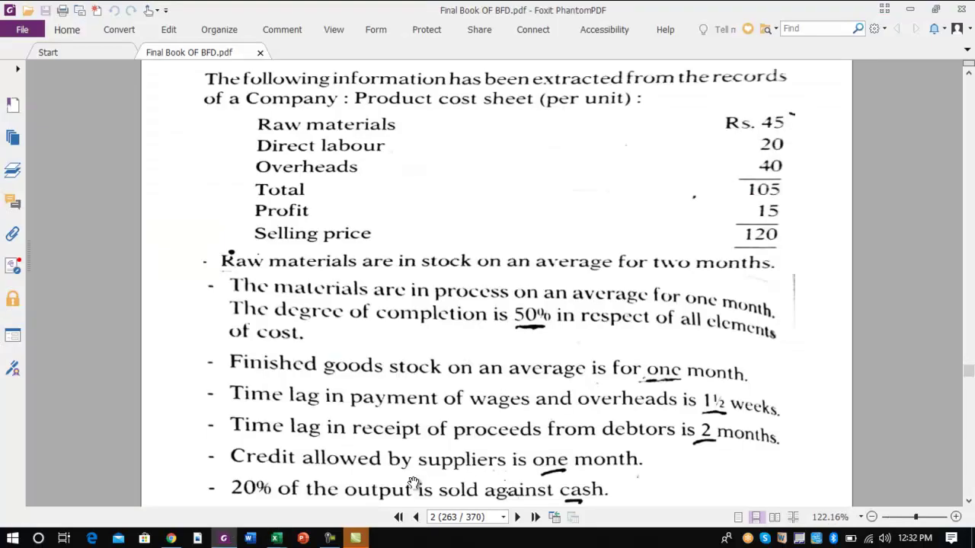
{"action": "key", "text": "alt+Tab"}
{"action": "key", "text": "Down"}
{"action": "key", "text": "Down"}
{"action": "key", "text": "Down"}
{"action": "key", "text": "Down"}
{"action": "key", "text": "Down"}
{"action": "key", "text": "Down"}
{"action": "type", "text": "2"}
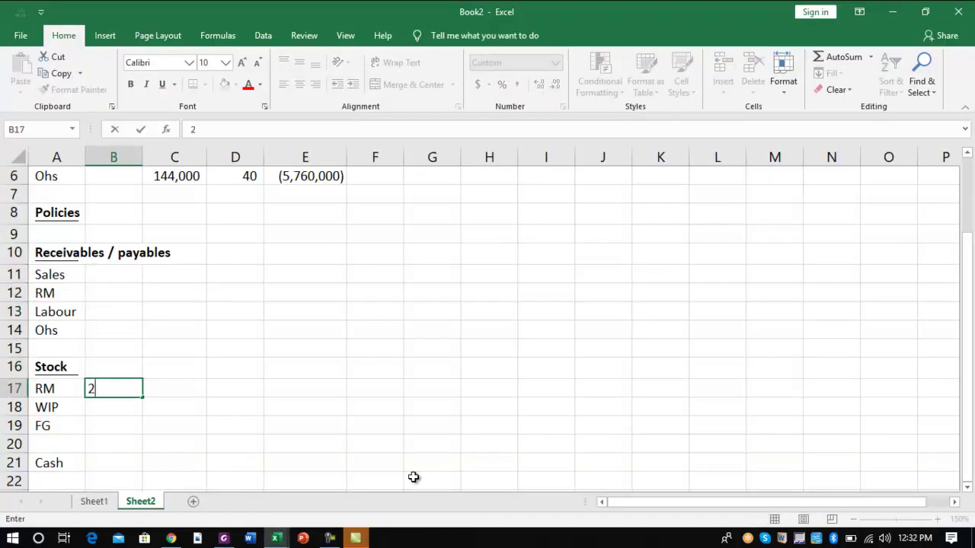
{"action": "type", "text": " months"}
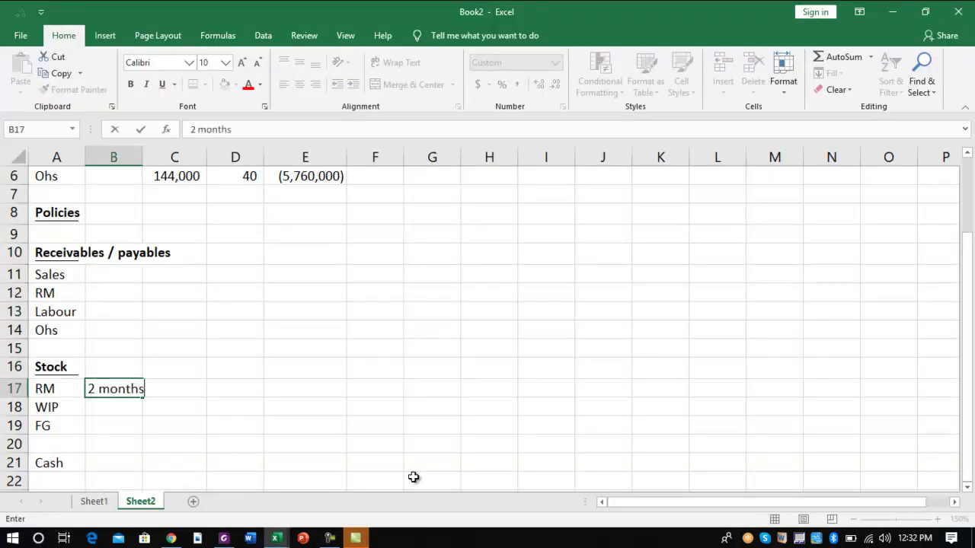
{"action": "key", "text": "ctrl+Return"}
Check the work-in-process policy in the PDF and enter "1 month" for WIP in B18
{"action": "key", "text": "alt+Tab"}
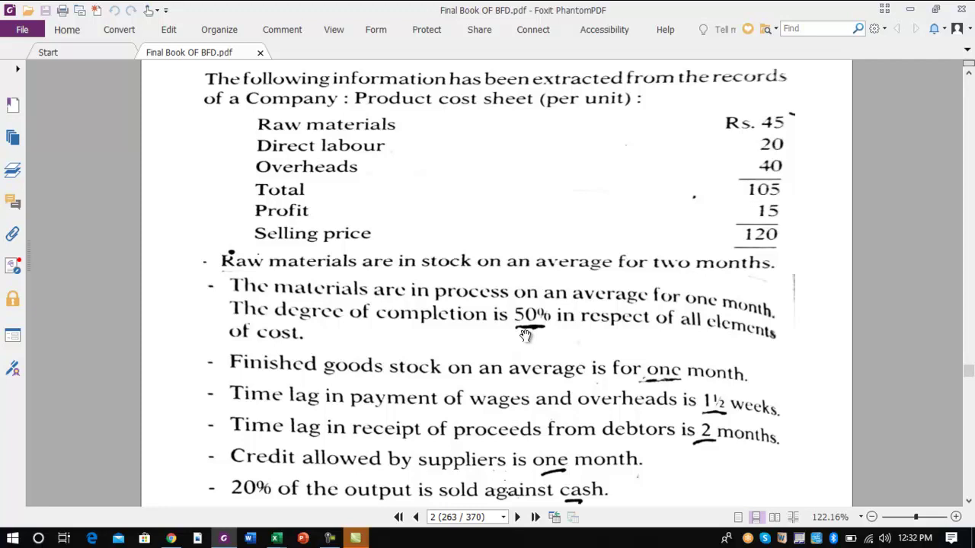
{"action": "key", "text": "alt+Tab"}
{"action": "key", "text": "Return"}
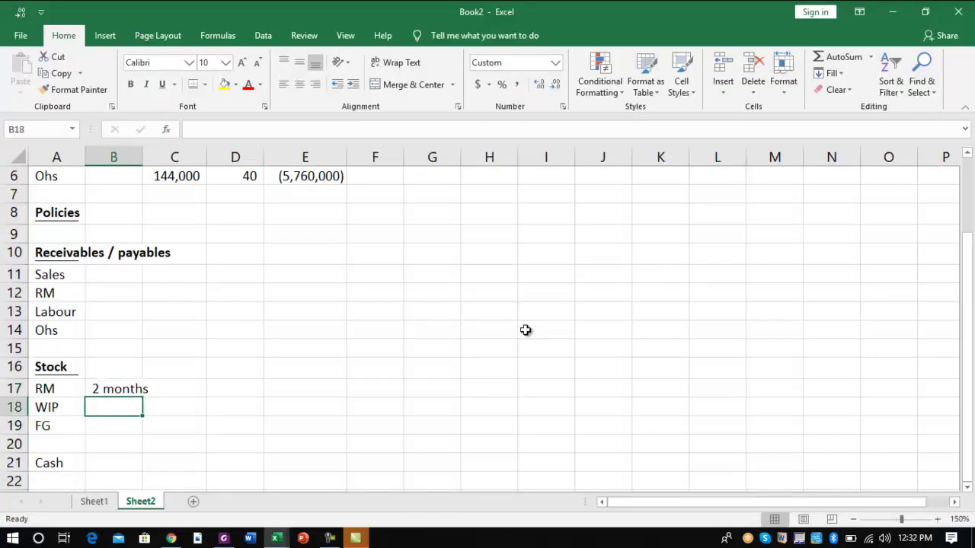
{"action": "key", "text": "alt+Tab"}
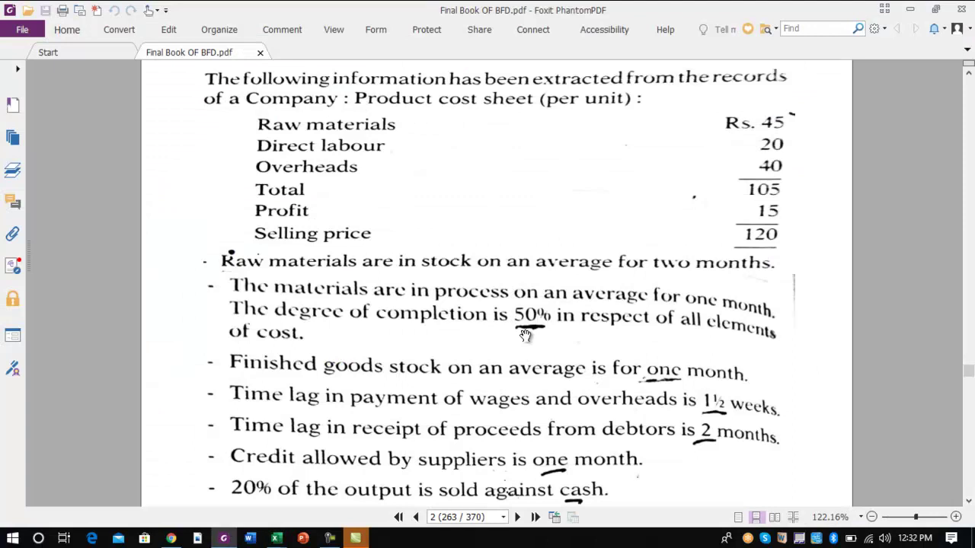
{"action": "key", "text": "alt+Tab"}
{"action": "type", "text": "1 mmo"}
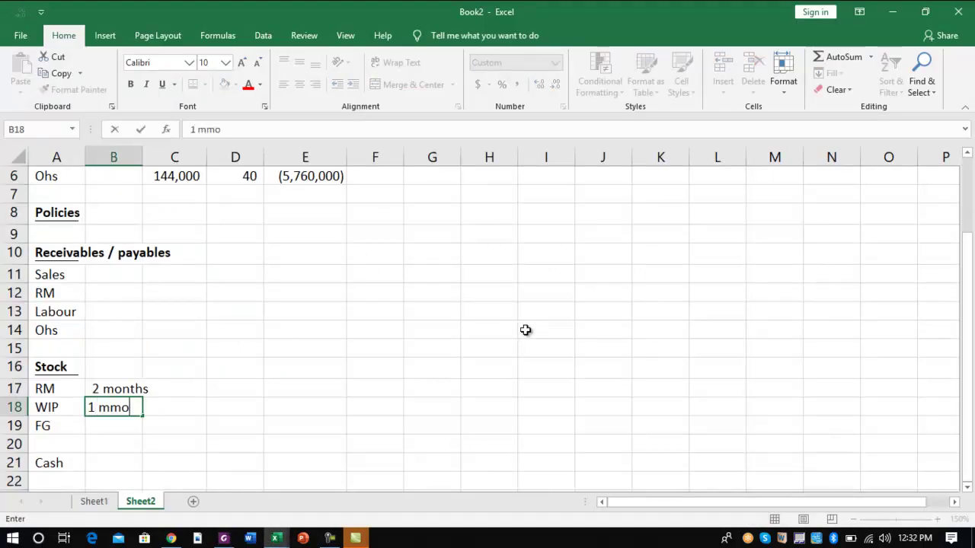
{"action": "type", "text": "nt"}
{"action": "key", "text": "BackSpace"}
{"action": "key", "text": "BackSpace"}
{"action": "key", "text": "BackSpace"}
{"action": "key", "text": "BackSpace"}
{"action": "type", "text": "onth"}
{"action": "key", "text": "Return"}
Check the finished goods policy in the PDF and enter "1 month" for FG in B19
{"action": "key", "text": "alt+Tab"}
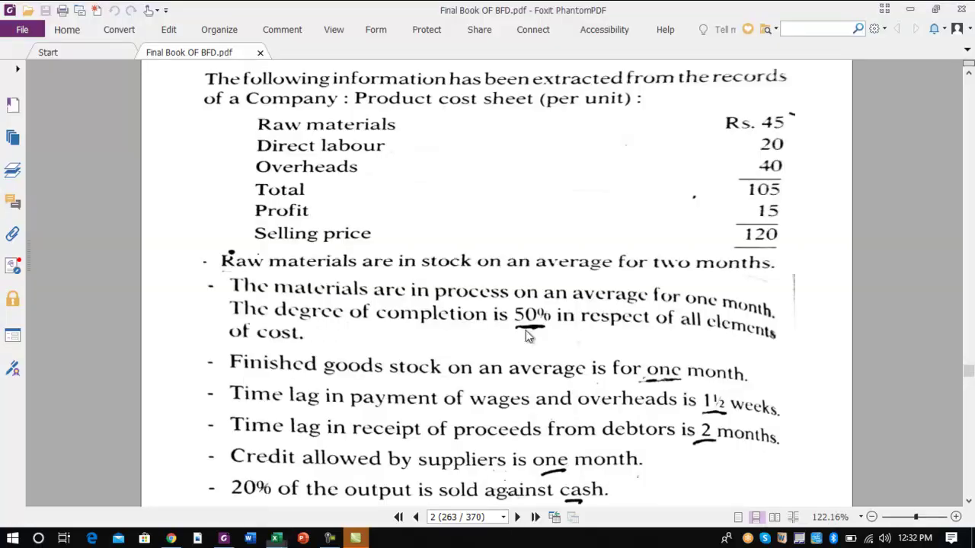
{"action": "key", "text": "alt+Tab"}
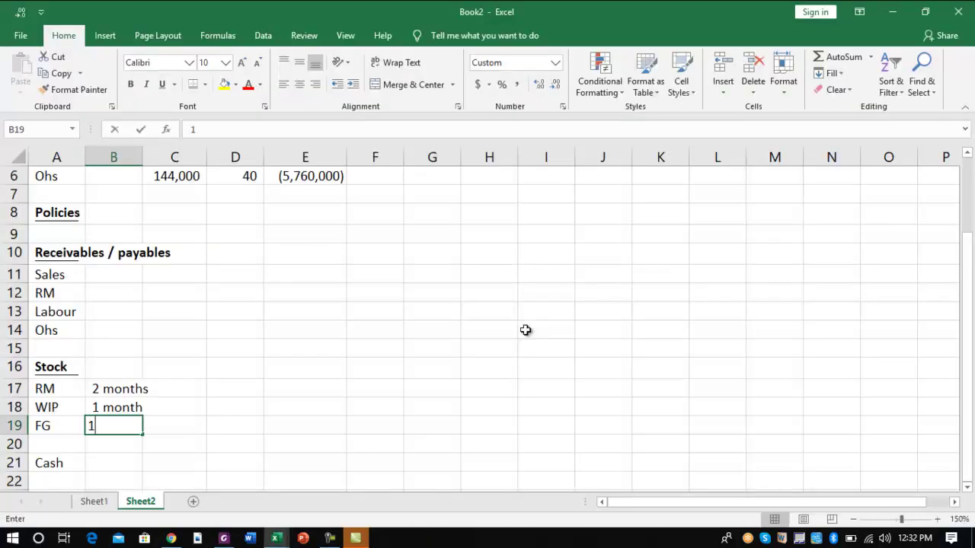
{"action": "type", "text": "1 month"}
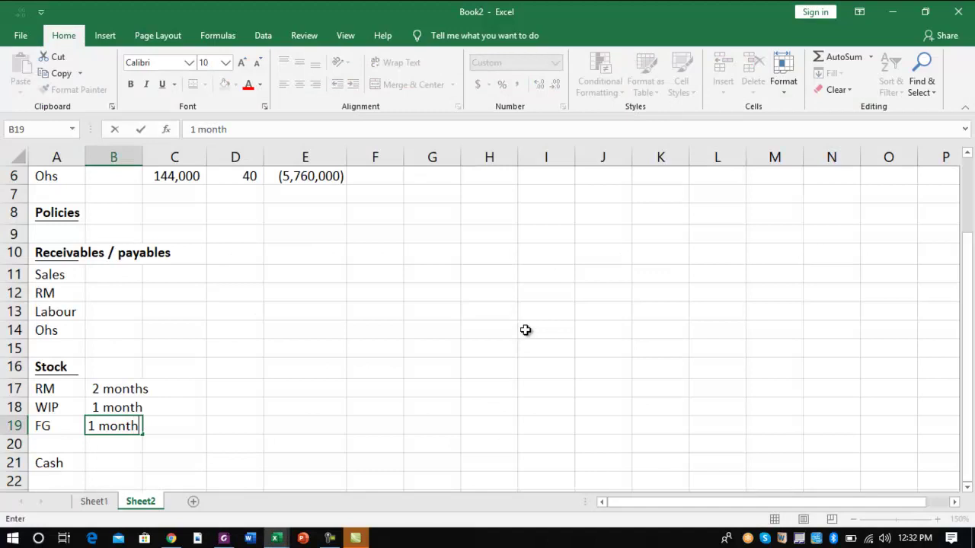
{"action": "key", "text": "alt+Tab"}
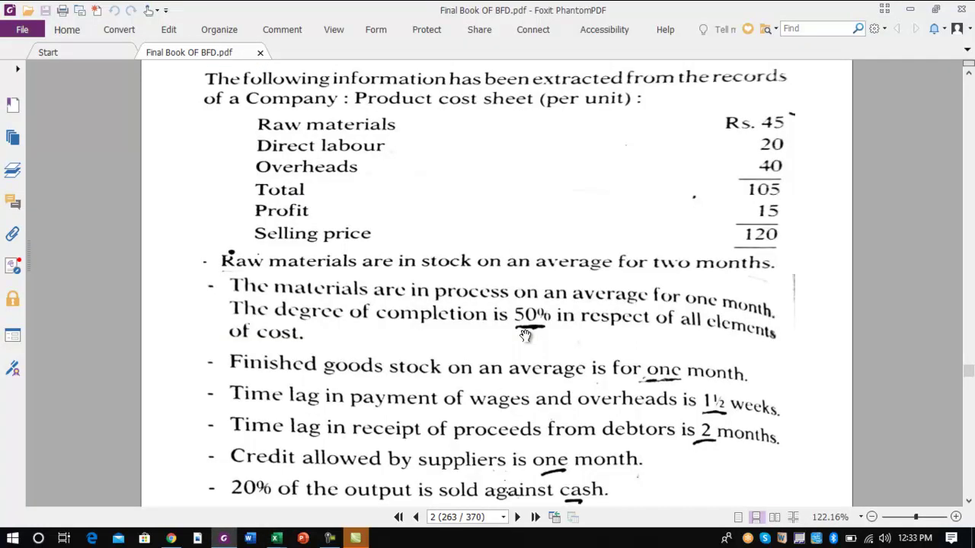
{"action": "key", "text": "alt+Tab"}
{"action": "key", "text": "Return"}
Calculate 1.5/4 in B13 for the Labour payment lag and display it with three decimals
{"action": "key", "text": "Up"}
{"action": "key", "text": "Up"}
{"action": "key", "text": "Up"}
{"action": "key", "text": "Up"}
{"action": "key", "text": "Up"}
{"action": "key", "text": "Up"}
{"action": "key", "text": "Up"}
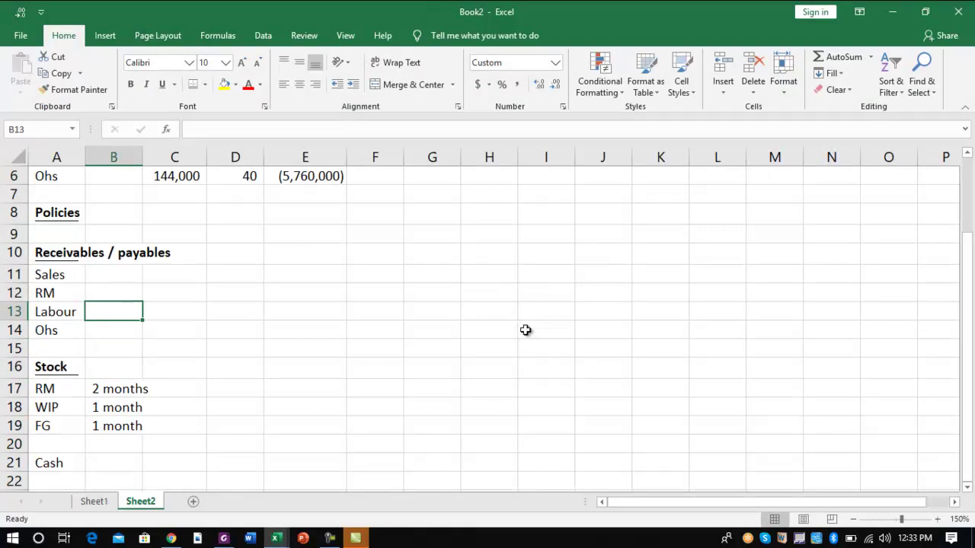
{"action": "type", "text": "+1.5/4"}
{"action": "key", "text": "ctrl+Return"}
{"action": "key", "text": "ctrl+shift+1"}
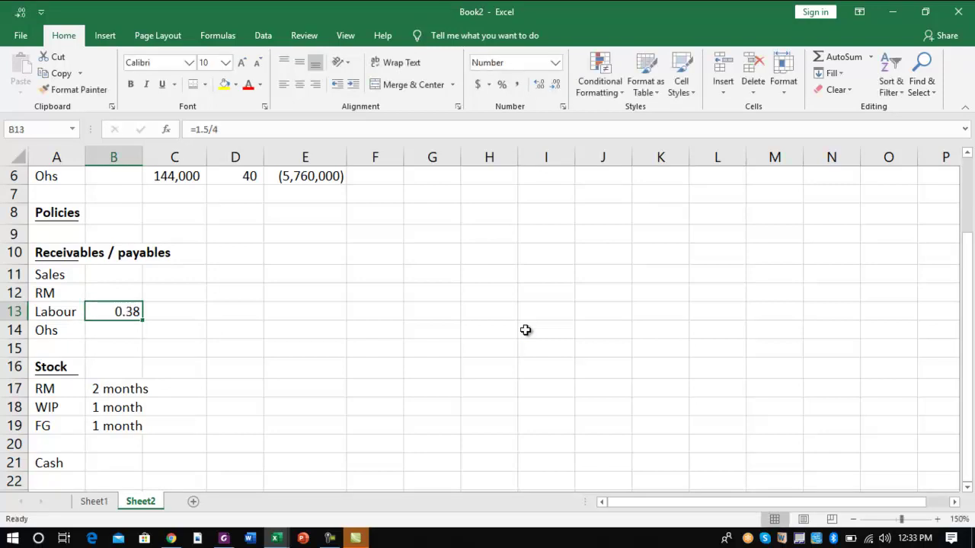
{"action": "left_click", "coordinate": [538, 85]}
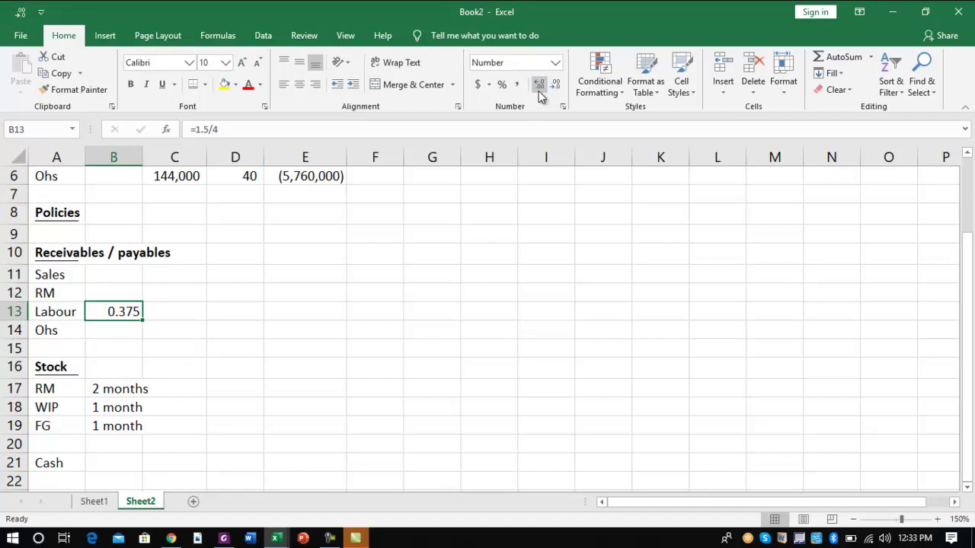
Enter "0.375 month" for Labour in B13 and copy it down to Ohs in B14
{"action": "type", "text": "0.375"}
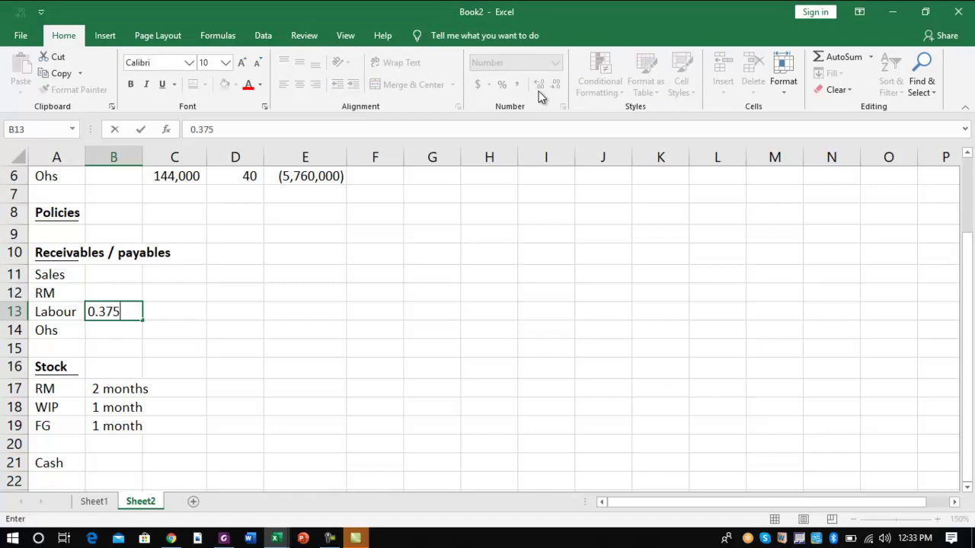
{"action": "type", "text": " month"}
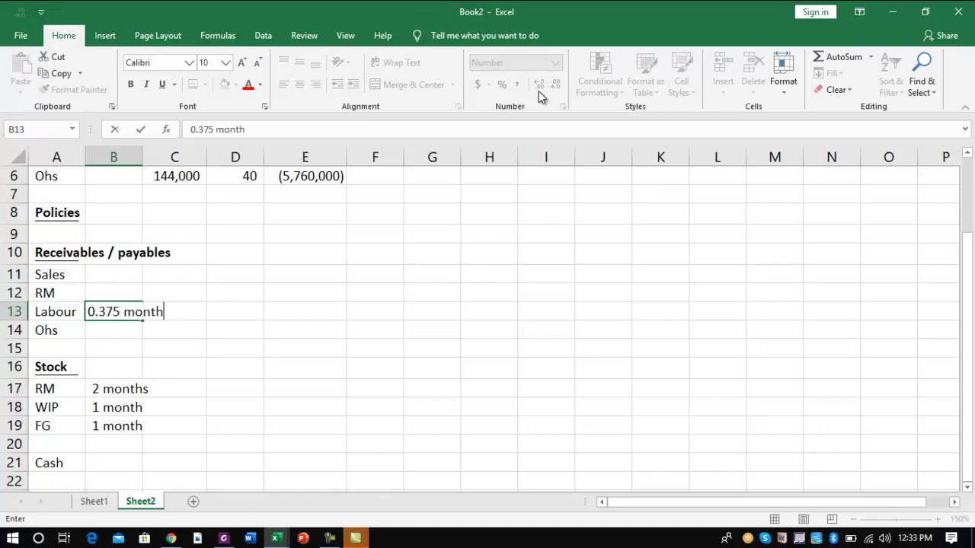
{"action": "key", "text": "Return"}
{"action": "key", "text": "ctrl+d"}
Check the debtors' collection period in the PDF and enter "2 months" for Sales in B11
{"action": "key", "text": "Up"}
{"action": "key", "text": "Up"}
{"action": "key", "text": "alt+Tab"}
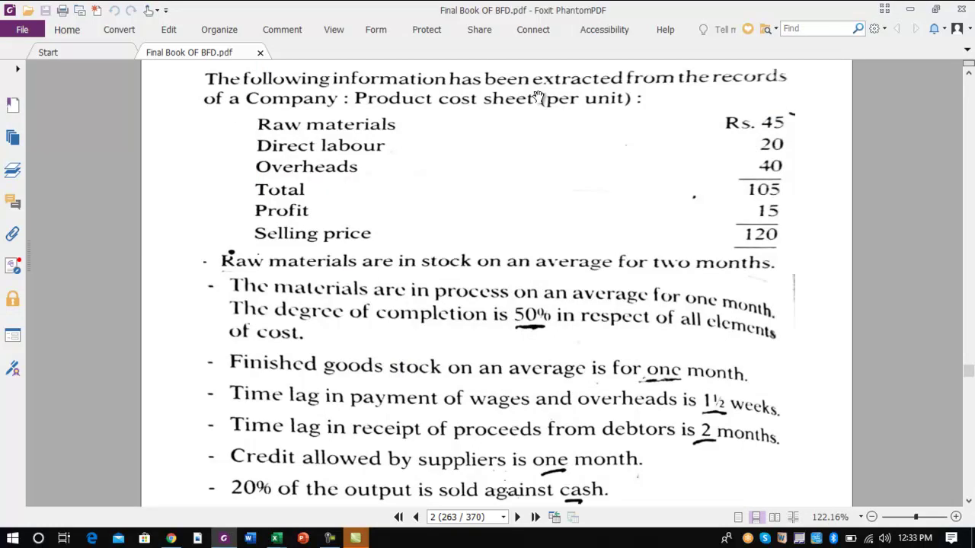
{"action": "key", "text": "alt+Tab"}
{"action": "key", "text": "Up"}
{"action": "type", "text": "2 month"}
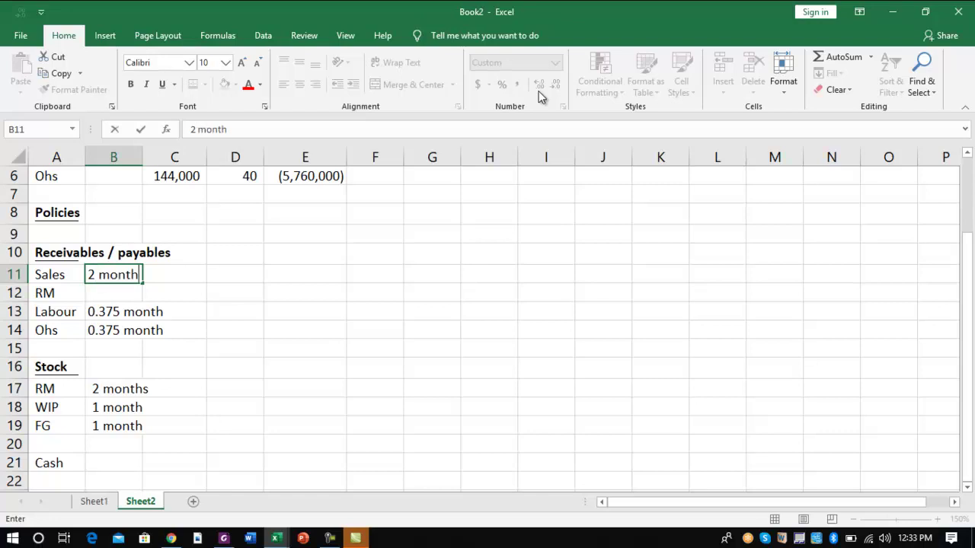
{"action": "key", "text": "Return"}
{"action": "key", "text": "Up"}
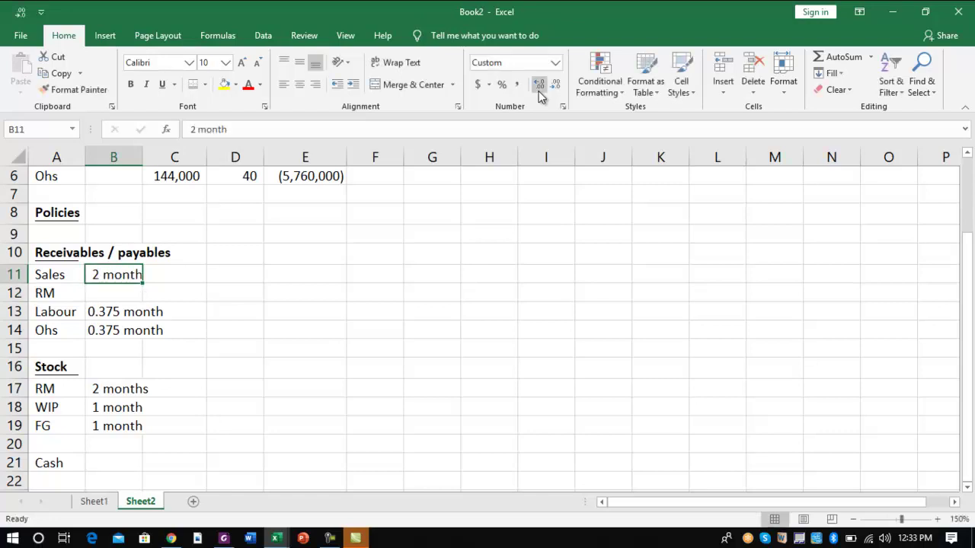
{"action": "key", "text": "F2"}
{"action": "type", "text": "a"}
{"action": "key", "text": "Return"}
{"action": "key", "text": "Up"}
{"action": "key", "text": "F2"}
{"action": "key", "text": "BackSpace"}
{"action": "type", "text": "s"}
{"action": "key", "text": "Return"}
{"action": "key", "text": "Up"}
{"action": "key", "text": "F2"}
{"action": "key", "text": "BackSpace"}
Check the supplier credit period in the PDF and enter "1 month" for RM payables in B12
{"action": "key", "text": "alt+Tab"}
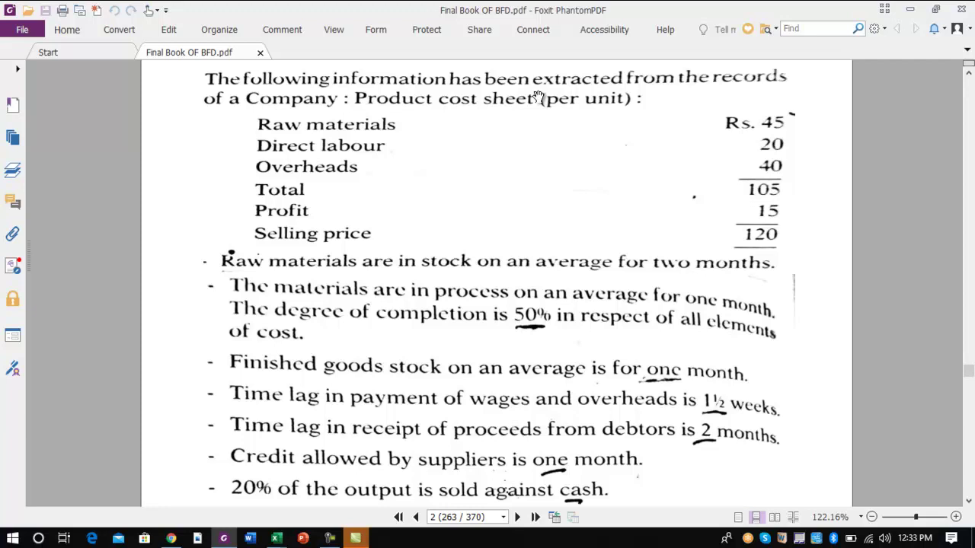
{"action": "key", "text": "alt+Tab"}
{"action": "type", "text": "1 "}
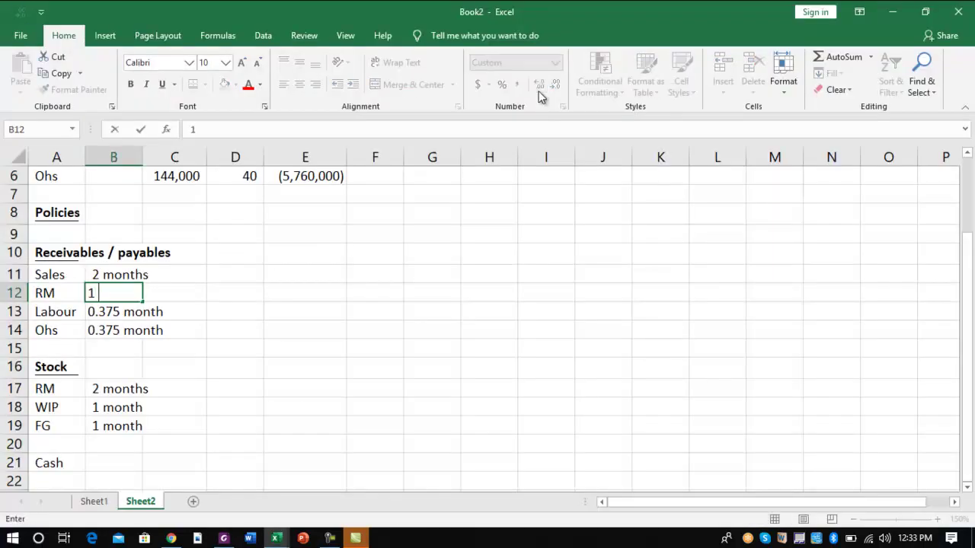
{"action": "type", "text": "month"}
{"action": "key", "text": "Return"}
{"action": "key", "text": "Return"}
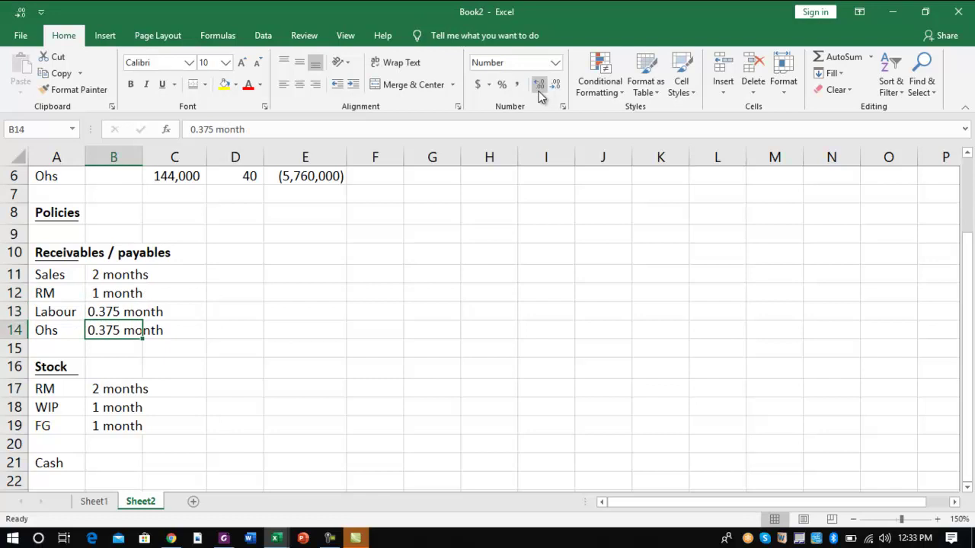
Check the cash sales share in the PDF and note "20% cash Sales" in D11 beside the Sales receivable period
{"action": "key", "text": "alt+Tab"}
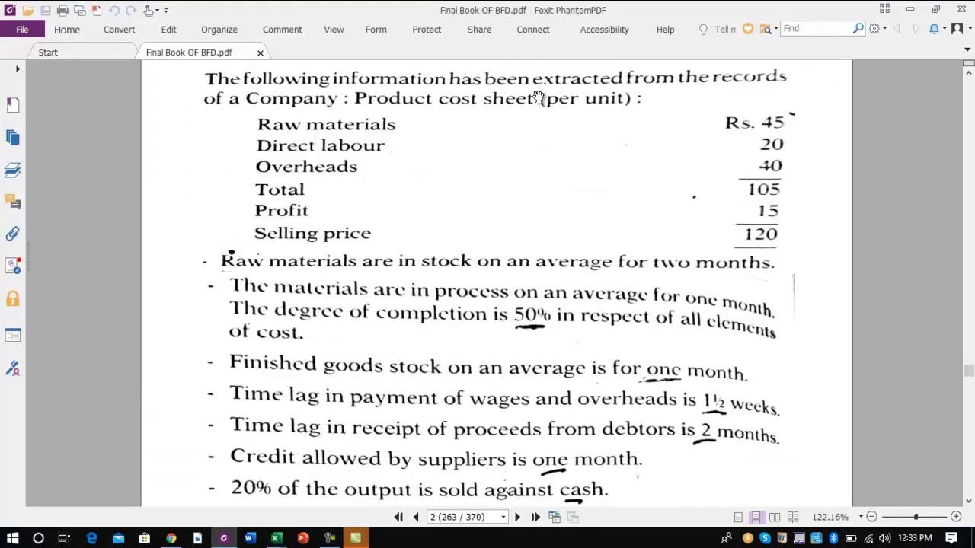
{"action": "scroll", "coordinate": [538, 97], "scroll_direction": "down", "scroll_amount": 3}
{"action": "key", "text": "alt+Tab"}
{"action": "key", "text": "Return"}
{"action": "key", "text": "Return"}
{"action": "key", "text": "Return"}
{"action": "key", "text": "Return"}
{"action": "key", "text": "Return"}
{"action": "key", "text": "Return"}
{"action": "key", "text": "Return"}
{"action": "key", "text": "alt+Tab"}
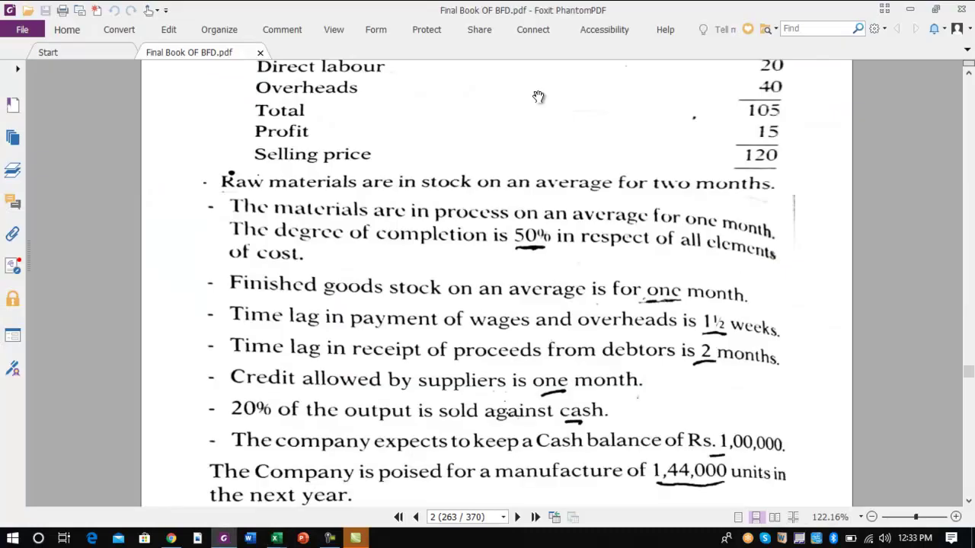
{"action": "key", "text": "alt+Tab"}
{"action": "key", "text": "Right"}
{"action": "key", "text": "Up"}
{"action": "key", "text": "Up"}
{"action": "key", "text": "Up"}
{"action": "key", "text": "Up"}
{"action": "key", "text": "Up"}
{"action": "key", "text": "Up"}
{"action": "key", "text": "Up"}
{"action": "key", "text": "Up"}
{"action": "key", "text": "Up"}
{"action": "key", "text": "Right"}
{"action": "key", "text": "Up"}
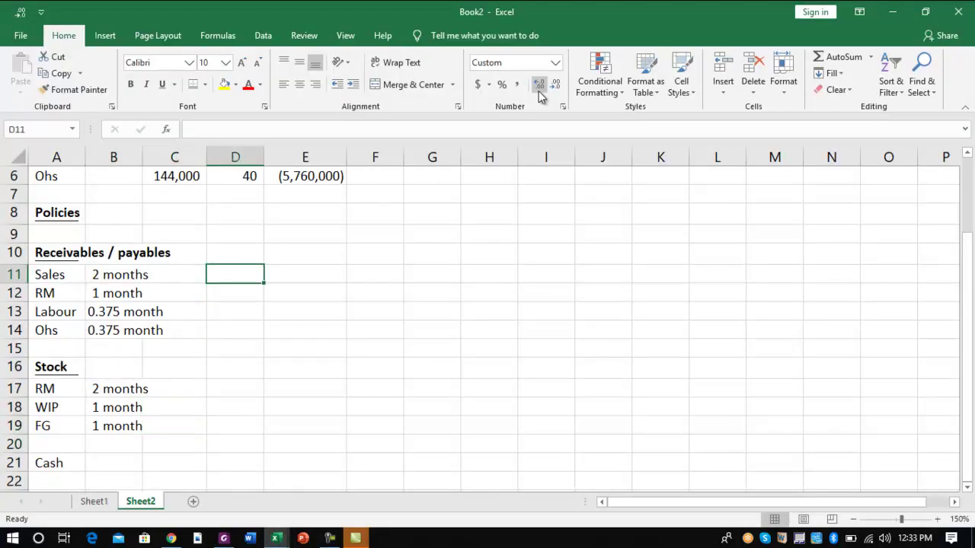
{"action": "type", "text": "20% cash Sale"}
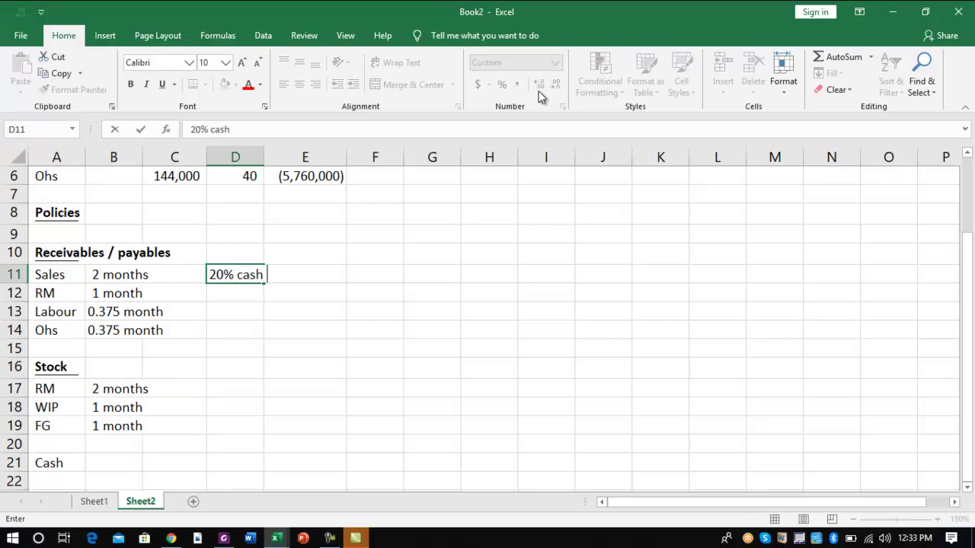
{"action": "key", "text": "BackSpace"}
{"action": "type", "text": "les"}
{"action": "key", "text": "Return"}
{"action": "key", "text": "Right"}
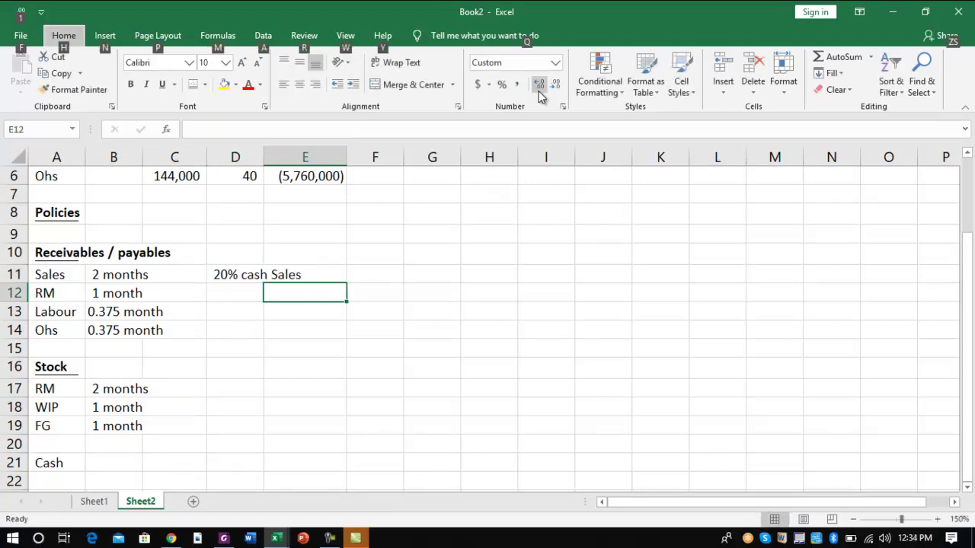
Check the required cash balance in the PDF and enter 100000 for Cash in B21
{"action": "key", "text": "alt+Tab"}
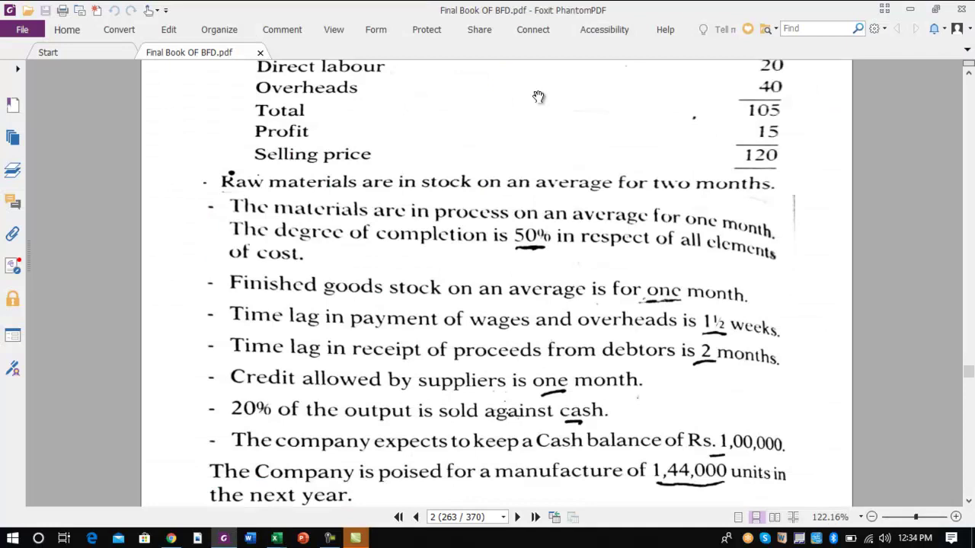
{"action": "scroll", "coordinate": [538, 97], "scroll_direction": "down", "scroll_amount": 1}
{"action": "key", "text": "alt+Tab"}
{"action": "key", "text": "Left"}
{"action": "key", "text": "Left"}
{"action": "key", "text": "Down"}
{"action": "key", "text": "Down"}
{"action": "key", "text": "Down"}
{"action": "key", "text": "Left"}
{"action": "key", "text": "Down"}
{"action": "key", "text": "Down"}
{"action": "key", "text": "Down"}
{"action": "key", "text": "Down"}
{"action": "key", "text": "Down"}
{"action": "key", "text": "Down"}
{"action": "key", "text": "Down"}
{"action": "key", "text": "Up"}
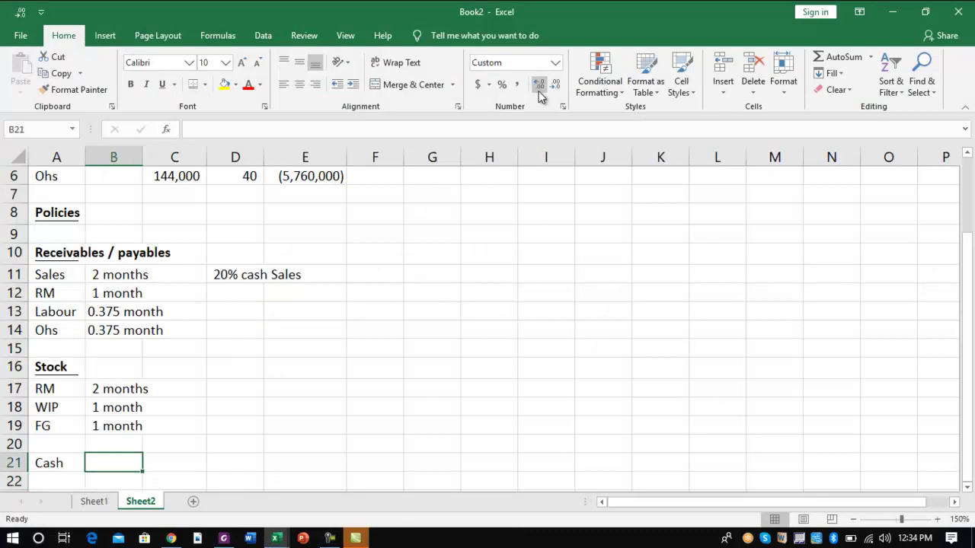
{"action": "type", "text": "100000"}
{"action": "key", "text": "Return"}
Read the requirement at the end of the PDF question and return to the worksheet below the Cash row
{"action": "key", "text": "alt+Tab"}
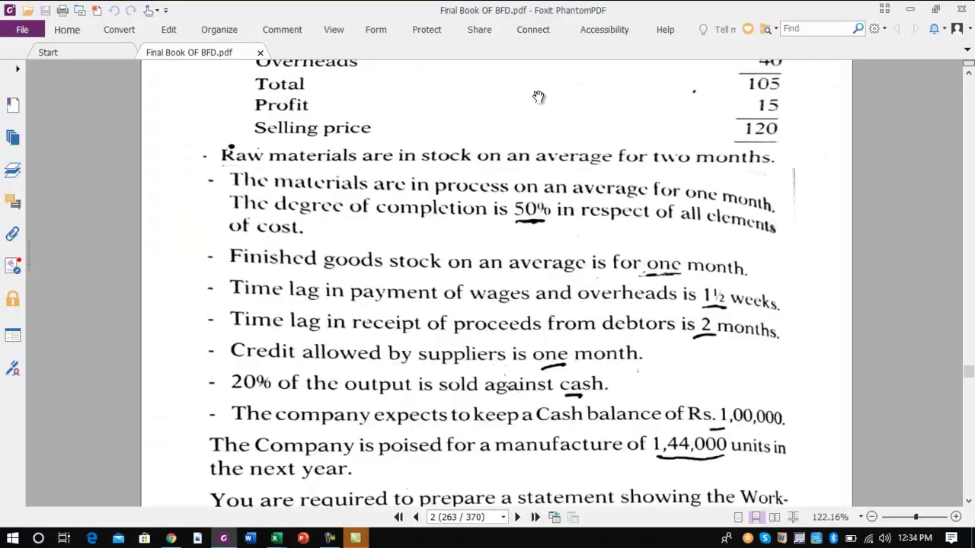
{"action": "scroll", "coordinate": [539, 97], "scroll_direction": "down", "scroll_amount": 3}
{"action": "key", "text": "alt+Tab"}
{"action": "key", "text": "Down"}
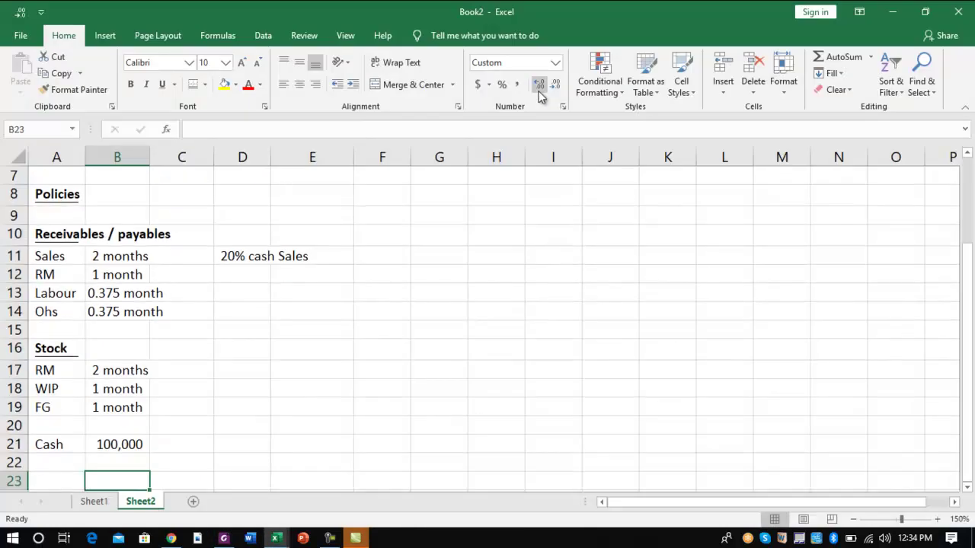
Add a bold, underlined "Solution" heading in A23 below the Cash row
{"action": "key", "text": "Left"}
{"action": "type", "text": "Solution"}
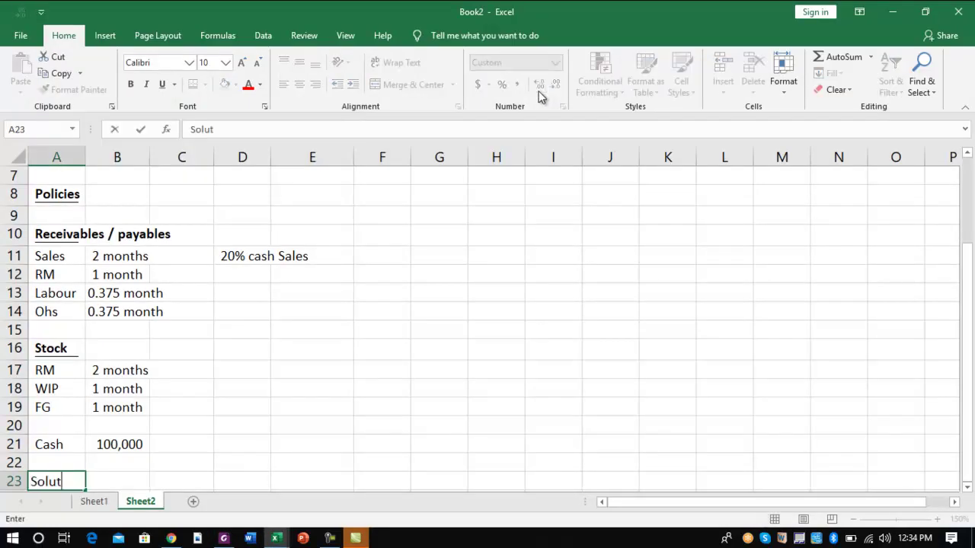
{"action": "key", "text": "ctrl+Return"}
{"action": "key", "text": "ctrl+b"}
{"action": "key", "text": "Down"}
{"action": "key", "text": "Down"}
{"action": "key", "text": "Down"}
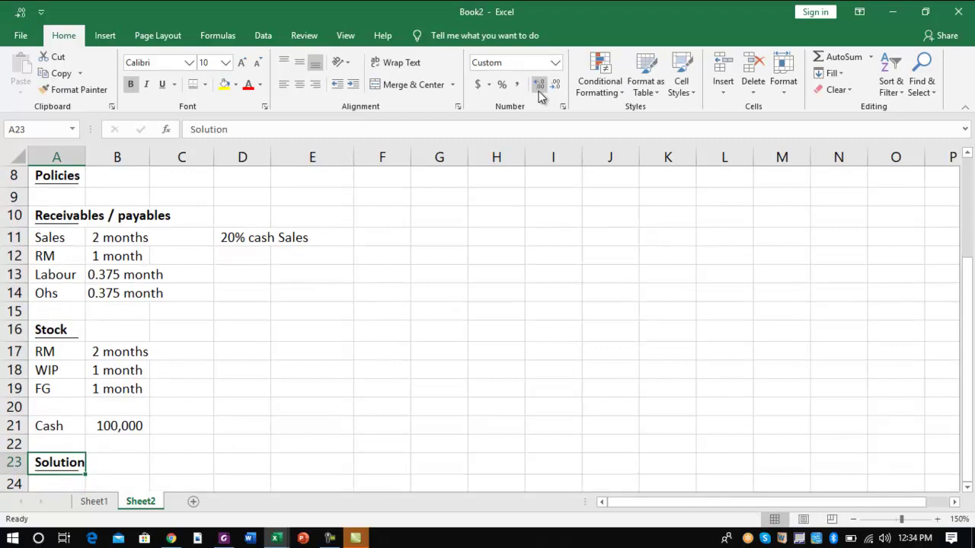
{"action": "key", "text": "Up"}
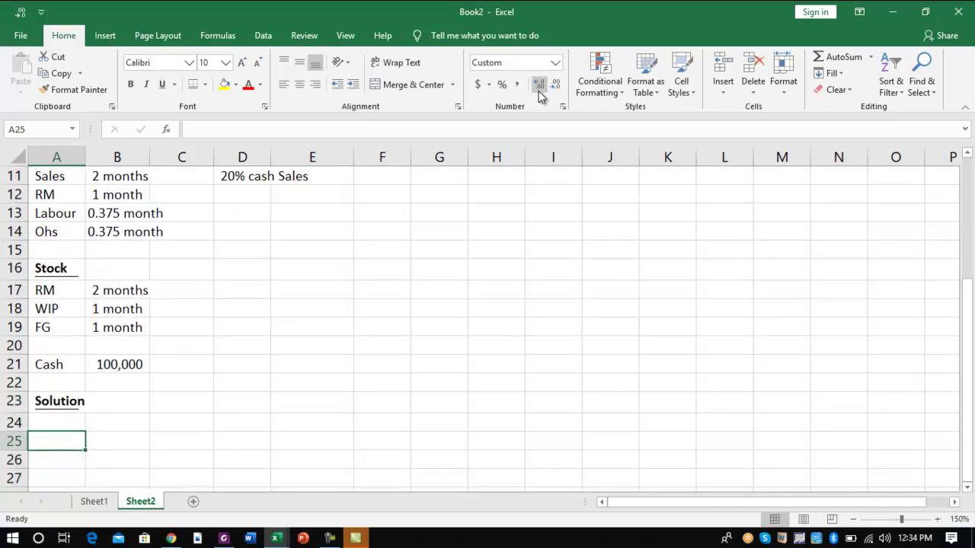
Enter "Debtors" as the first row label of the solution in A25
{"action": "type", "text": "Receiva"}
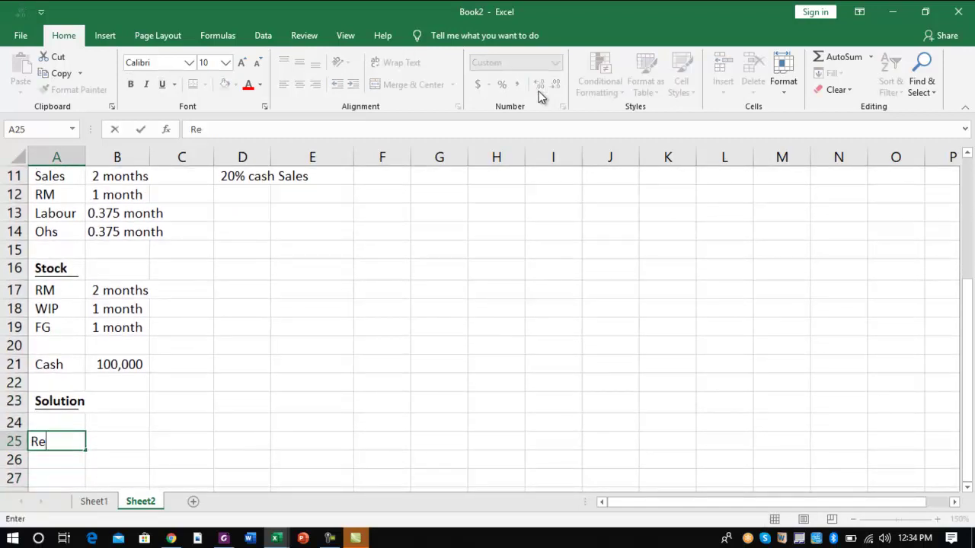
{"action": "key", "text": "Escape"}
{"action": "type", "text": "Debtors"}
{"action": "key", "text": "Return"}
{"action": "key", "text": "Return"}
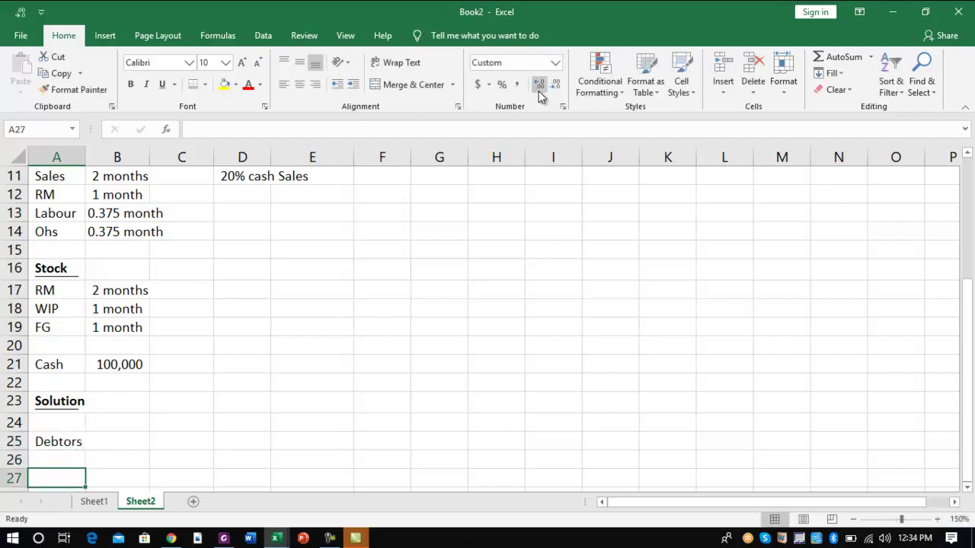
Enter the row label "Creditors for RM" in A26
{"action": "key", "text": "Up"}
{"action": "type", "text": "Creidot"}
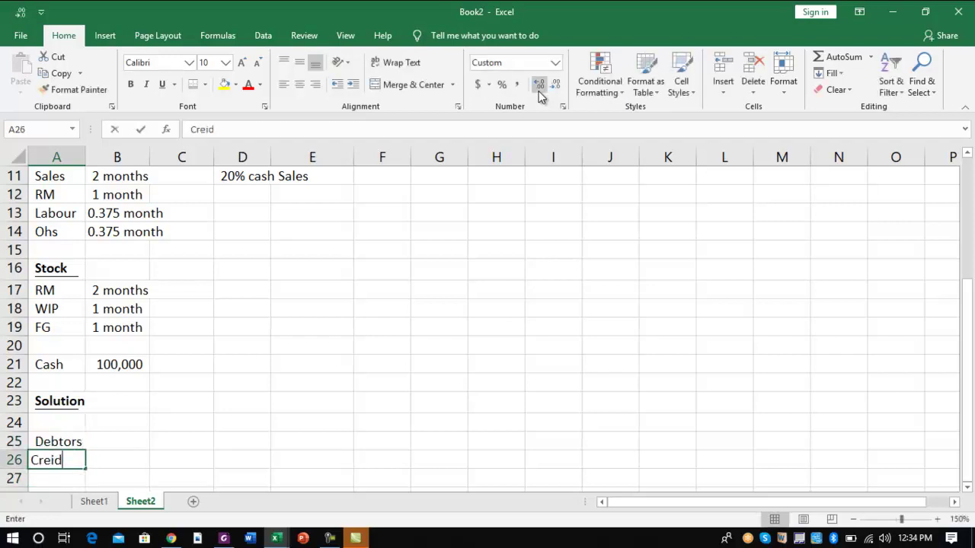
{"action": "key", "text": "BackSpace"}
{"action": "key", "text": "BackSpace"}
{"action": "key", "text": "BackSpace"}
{"action": "key", "text": "BackSpace"}
{"action": "key", "text": "BackSpace"}
{"action": "type", "text": "ditor"}
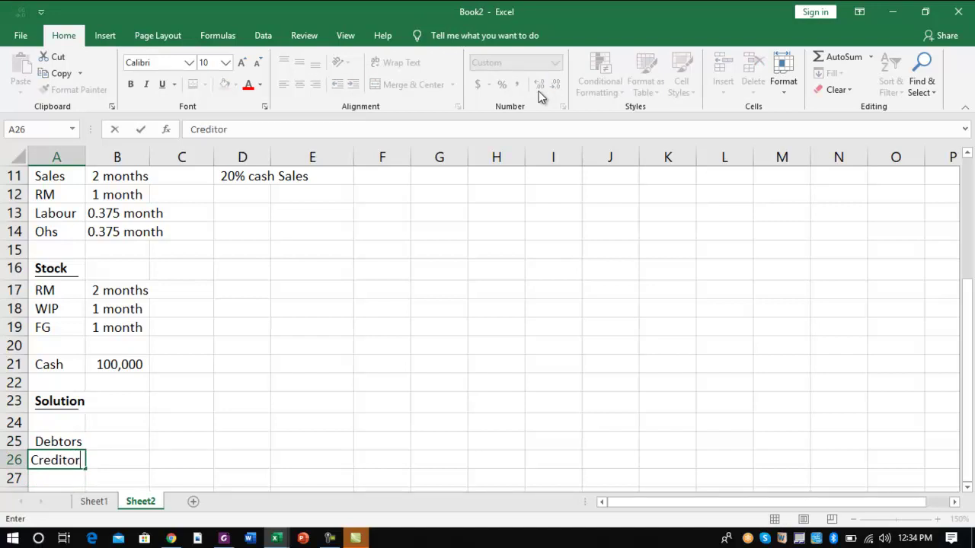
{"action": "type", "text": "s for RM"}
{"action": "key", "text": "Return"}
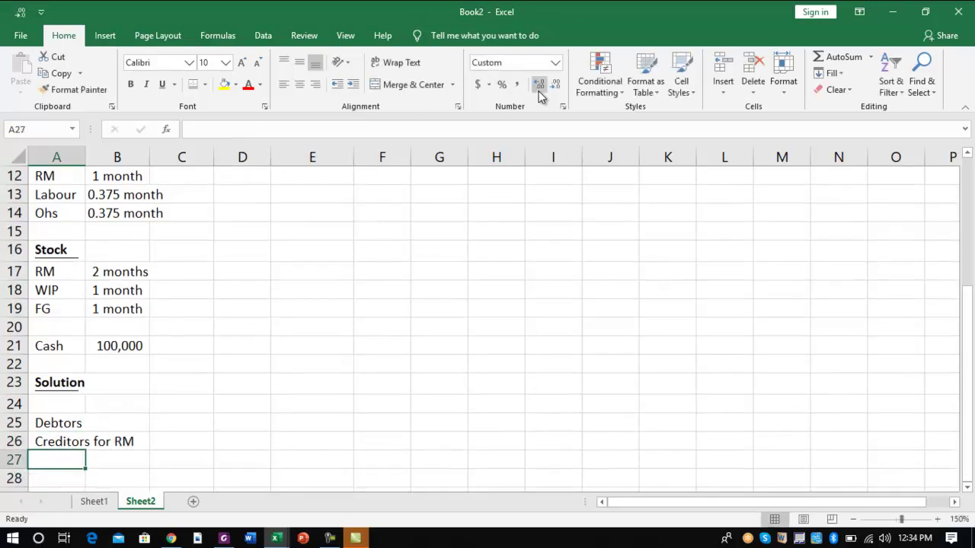
Label A27 "Wages payable" and A28 "OH Payable" below the RM creditors row
{"action": "type", "text": "C"}
{"action": "key", "text": "BackSpace"}
{"action": "key", "text": "BackSpace"}
{"action": "key", "text": "BackSpace"}
{"action": "key", "text": "BackSpace"}
{"action": "key", "text": "BackSpace"}
{"action": "key", "text": "BackSpace"}
{"action": "key", "text": "BackSpace"}
{"action": "key", "text": "BackSpace"}
{"action": "key", "text": "BackSpace"}
{"action": "key", "text": "BackSpace"}
{"action": "key", "text": "BackSpace"}
{"action": "key", "text": "BackSpace"}
{"action": "key", "text": "BackSpace"}
{"action": "key", "text": "BackSpace"}
{"action": "key", "text": "BackSpace"}
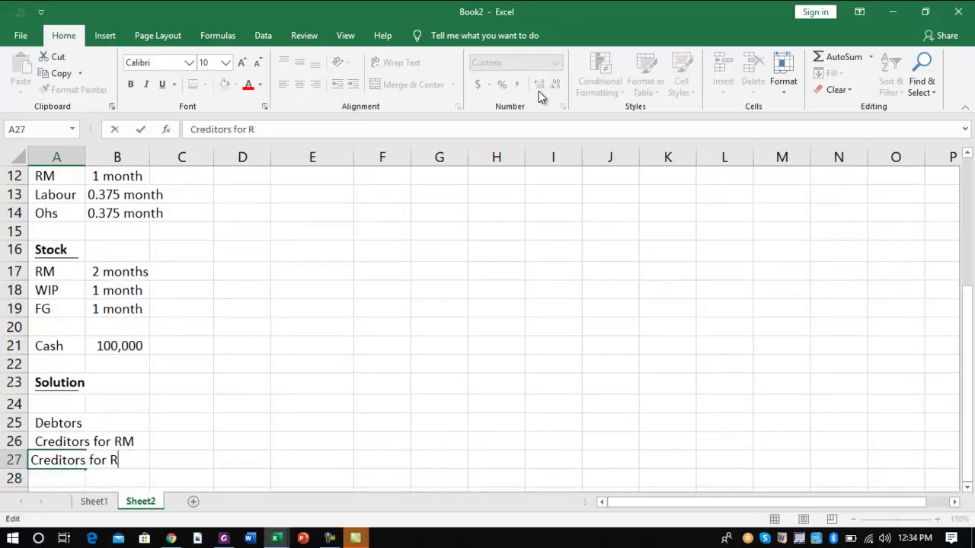
{"action": "key", "text": "BackSpace"}
{"action": "type", "text": "Wah"}
{"action": "key", "text": "BackSpace"}
{"action": "type", "text": "ges payable"}
{"action": "key", "text": "Return"}
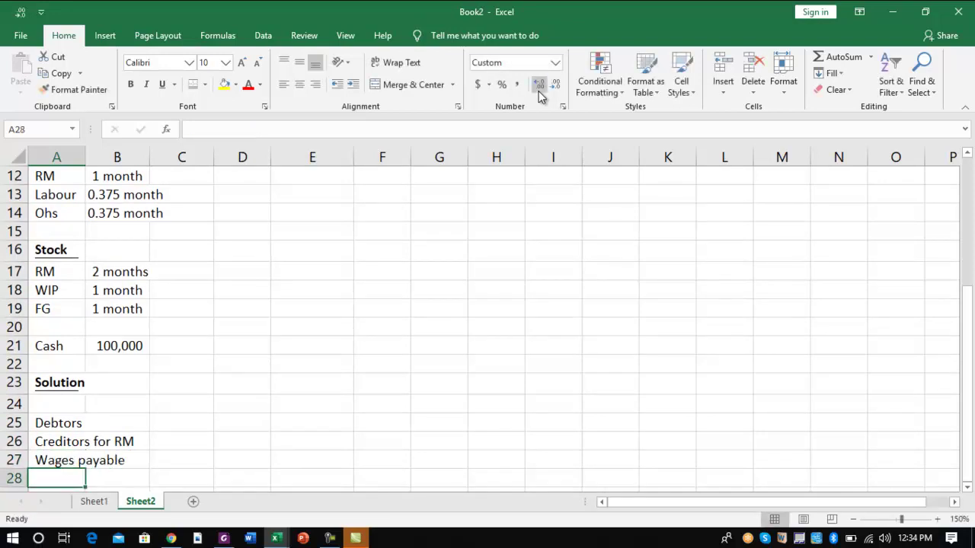
{"action": "type", "text": "OH"}
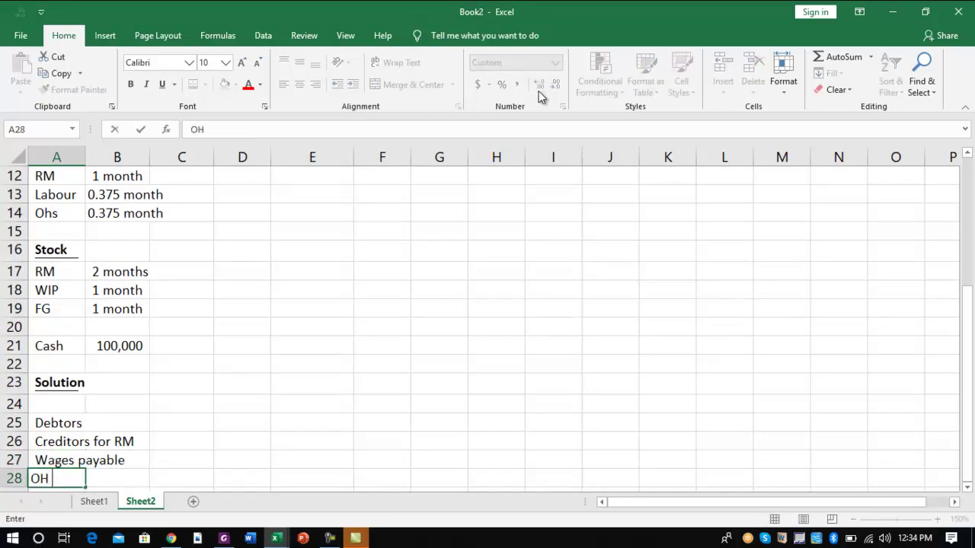
{"action": "type", "text": " Payable"}
{"action": "key", "text": "Return"}
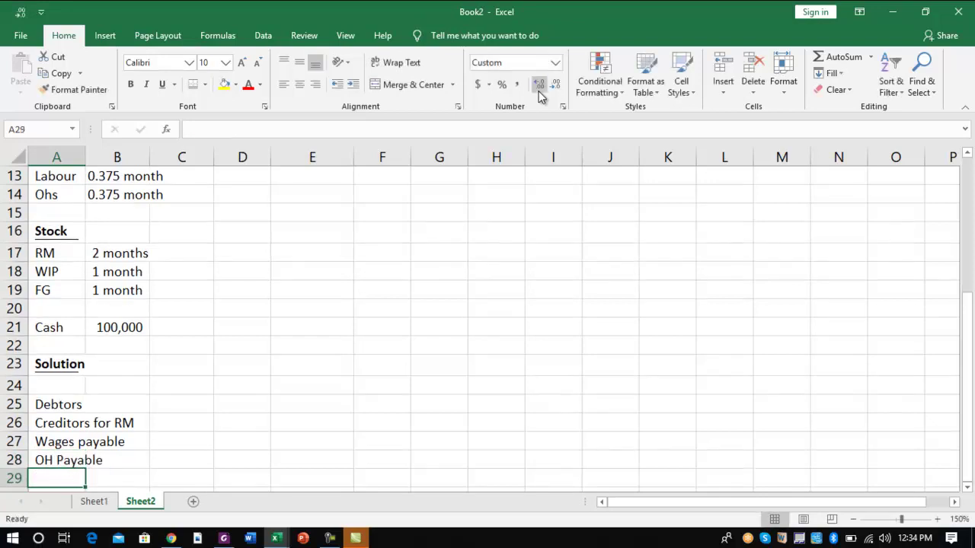
Add the stock labels "Raw Material", "WIP" and "Finished Goods" in A30:A32 and "Cash" in A34
{"action": "key", "text": "Return"}
{"action": "type", "text": "Raw Material"}
{"action": "key", "text": "Return"}
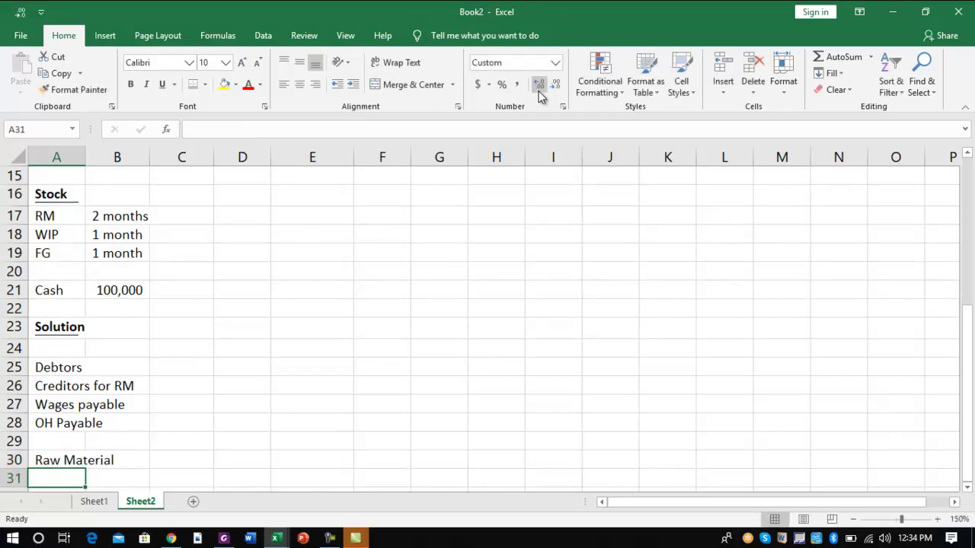
{"action": "type", "text": "WIP"}
{"action": "key", "text": "Return"}
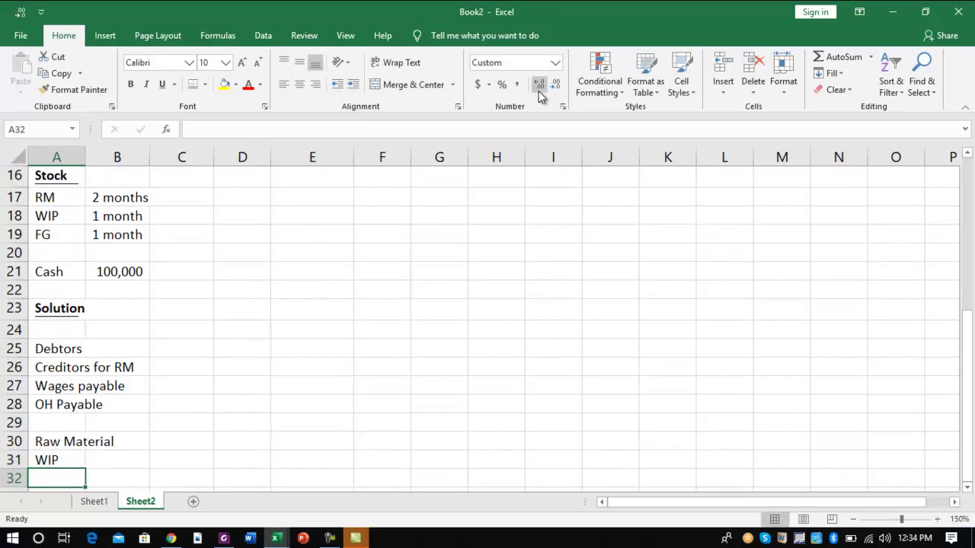
{"action": "type", "text": "Finished Goods"}
{"action": "key", "text": "Return"}
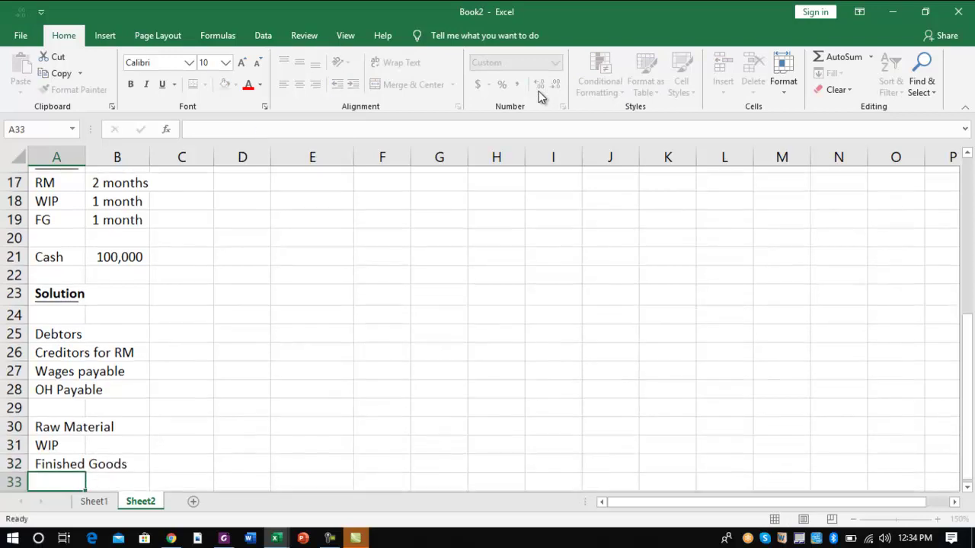
{"action": "key", "text": "Return"}
{"action": "type", "text": "Cash"}
{"action": "key", "text": "Tab"}
Enter the column headings "Ref", "Time" and "Working capital" in C24:E24
{"action": "key", "text": "Right"}
{"action": "key", "text": "Up"}
{"action": "key", "text": "Up"}
{"action": "key", "text": "Up"}
{"action": "key", "text": "Up"}
{"action": "key", "text": "Up"}
{"action": "key", "text": "Up"}
{"action": "key", "text": "Up"}
{"action": "key", "text": "Up"}
{"action": "key", "text": "Up"}
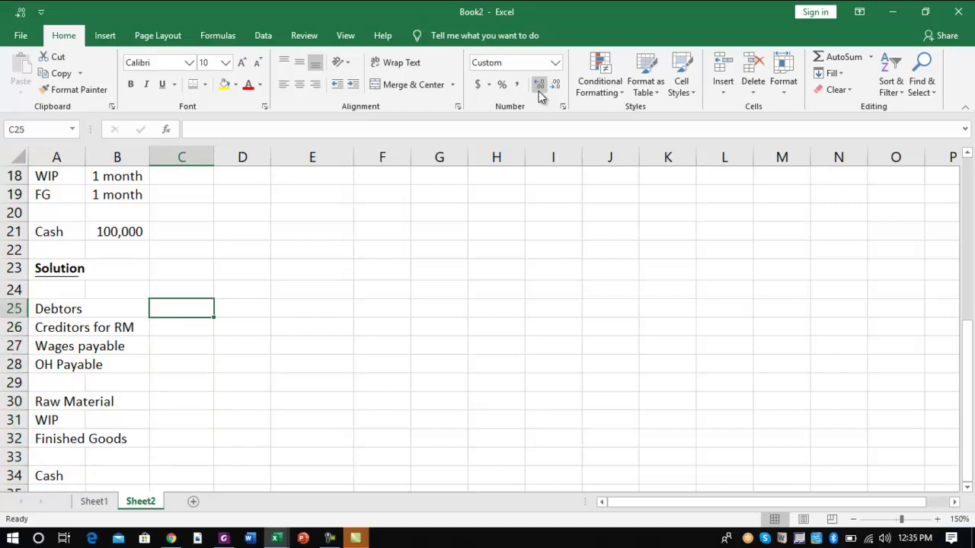
{"action": "key", "text": "Up"}
{"action": "type", "text": "Ref"}
{"action": "key", "text": "Return"}
{"action": "key", "text": "Up"}
{"action": "key", "text": "Right"}
{"action": "type", "text": "Time"}
{"action": "key", "text": "Tab"}
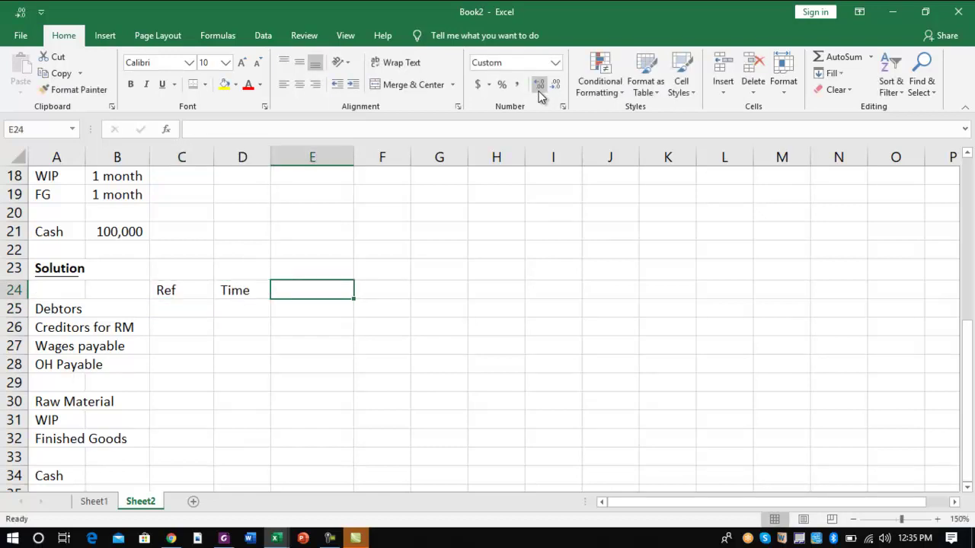
{"action": "type", "text": "Worki"}
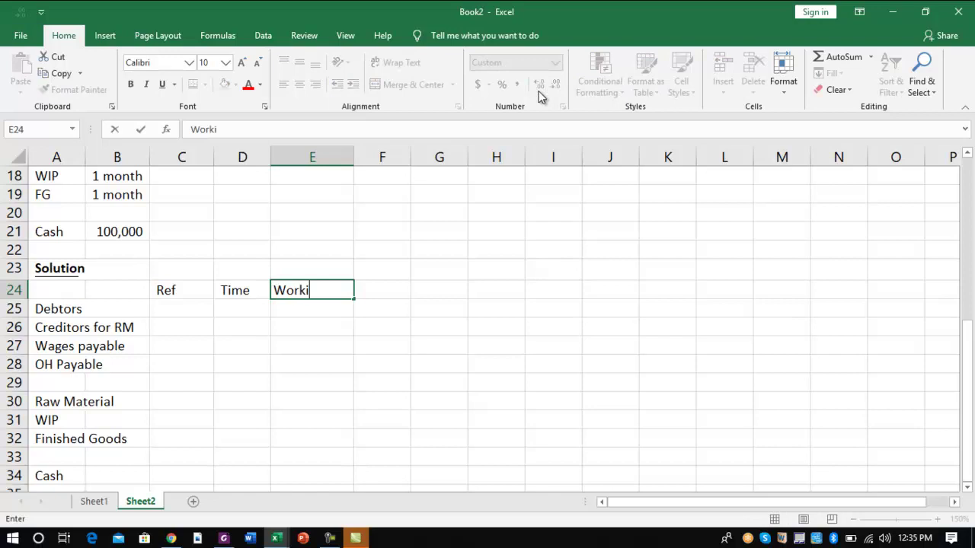
{"action": "type", "text": "ng capita"}
{"action": "key", "text": "Left"}
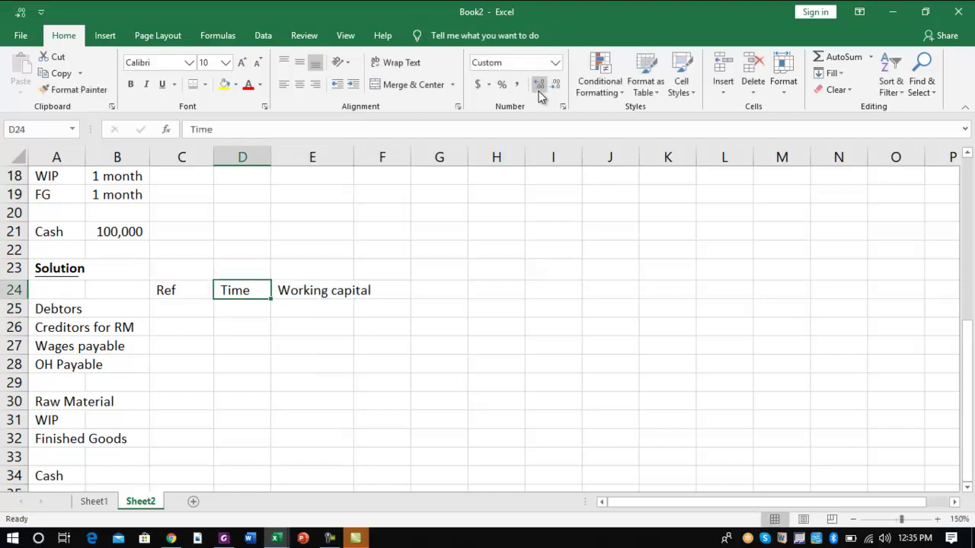
Make the Ref, Time and Working capital headings in C24:E24 bold and underlined
{"action": "key", "text": "Left"}
{"action": "key", "text": "shift+Right"}
{"action": "key", "text": "shift+Right"}
{"action": "key", "text": "ctrl+u"}
{"action": "key", "text": "ctrl+b"}
Calculate the Debtors reference amount in C25 as the credit share of sales with the formula +E3*.8
{"action": "key", "text": "Down"}
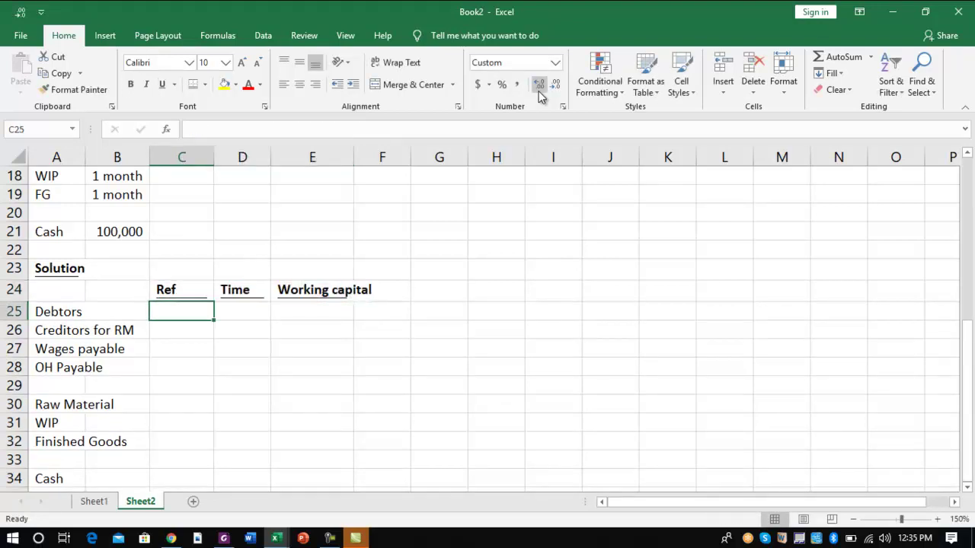
{"action": "type", "text": "+"}
{"action": "key", "text": "Up"}
{"action": "key", "text": "Up"}
{"action": "key", "text": "Up"}
{"action": "key", "text": "Up"}
{"action": "key", "text": "Up"}
{"action": "key", "text": "Up"}
{"action": "key", "text": "Up"}
{"action": "key", "text": "Up"}
{"action": "key", "text": "Up"}
{"action": "key", "text": "Up"}
{"action": "key", "text": "Up"}
{"action": "key", "text": "Up"}
{"action": "key", "text": "Up"}
{"action": "key", "text": "Up"}
{"action": "key", "text": "Up"}
{"action": "key", "text": "Up"}
{"action": "key", "text": "Up"}
{"action": "key", "text": "Up"}
{"action": "key", "text": "Up"}
{"action": "key", "text": "Up"}
{"action": "key", "text": "Up"}
{"action": "key", "text": "Up"}
{"action": "key", "text": "Up"}
{"action": "key", "text": "Up"}
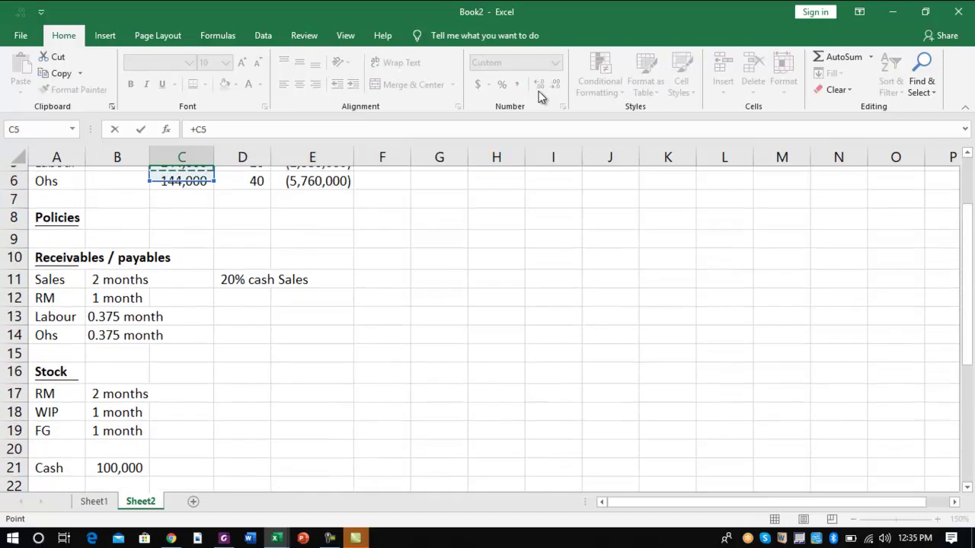
{"action": "key", "text": "Down"}
{"action": "key", "text": "Down"}
{"action": "key", "text": "Right"}
{"action": "key", "text": "Right"}
{"action": "type", "text": "*.8"}
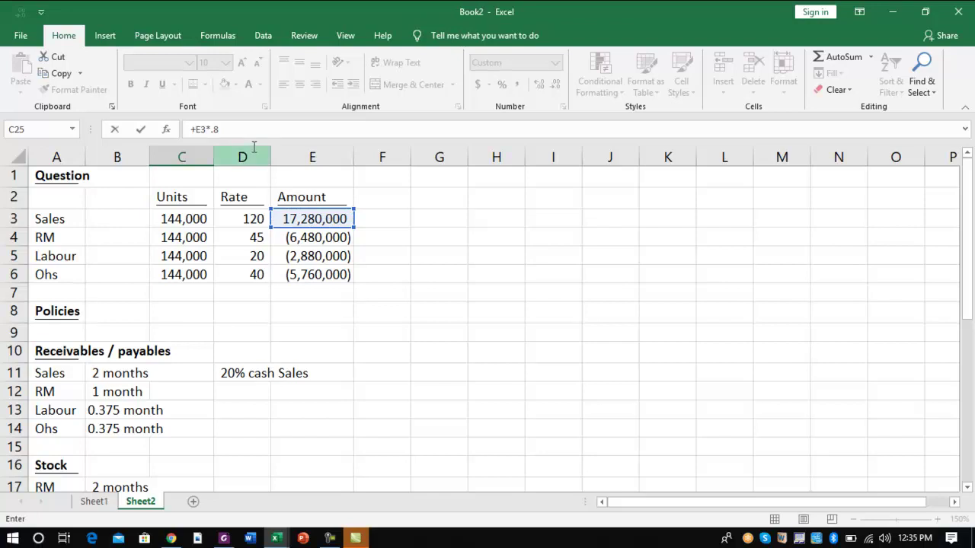
{"action": "left_click_drag", "start_coordinate": [248, 129], "coordinate": [163, 128]}
{"action": "key", "text": "ctrl+Return"}
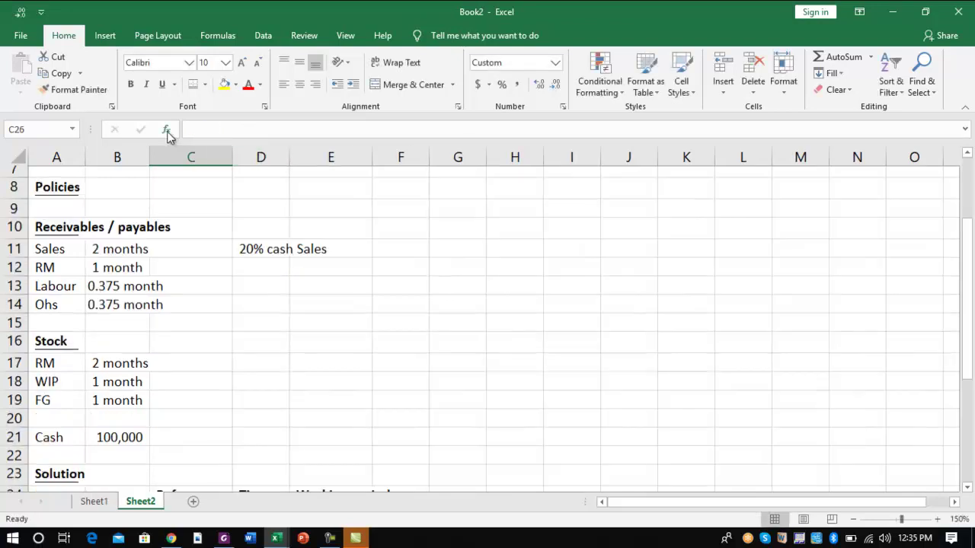
{"action": "key", "text": "Up"}
{"action": "key", "text": "Right"}
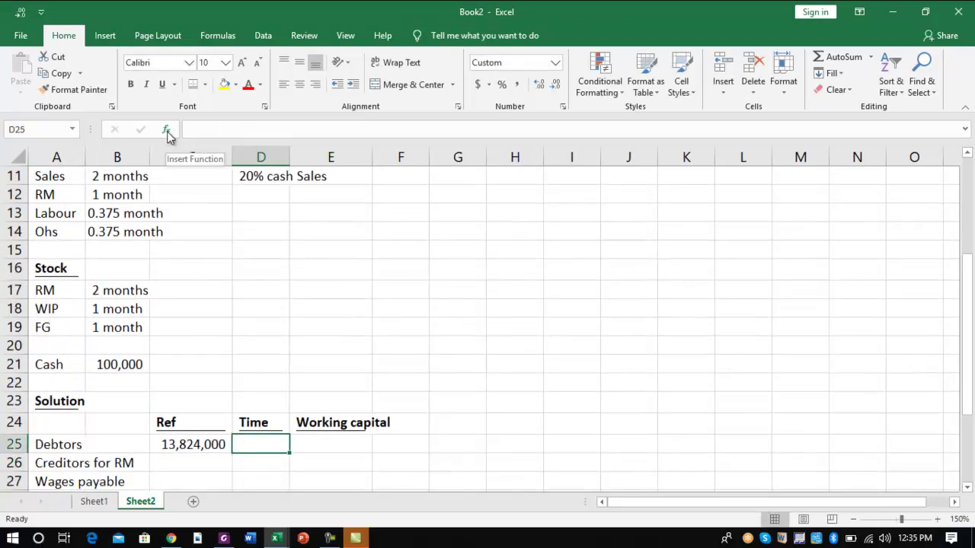
{"action": "type", "text": "+"}
{"action": "key", "text": "Up"}
{"action": "key", "text": "Up"}
{"action": "key", "text": "Up"}
{"action": "key", "text": "Up"}
{"action": "key", "text": "Up"}
{"action": "key", "text": "Up"}
{"action": "key", "text": "Up"}
{"action": "key", "text": "Up"}
{"action": "key", "text": "Up"}
{"action": "key", "text": "Up"}
{"action": "key", "text": "Up"}
{"action": "key", "text": "Up"}
{"action": "key", "text": "Up"}
{"action": "key", "text": "Up"}
{"action": "key", "text": "Up"}
{"action": "key", "text": "Up"}
{"action": "key", "text": "Up"}
{"action": "key", "text": "Up"}
{"action": "key", "text": "Up"}
{"action": "key", "text": "Up"}
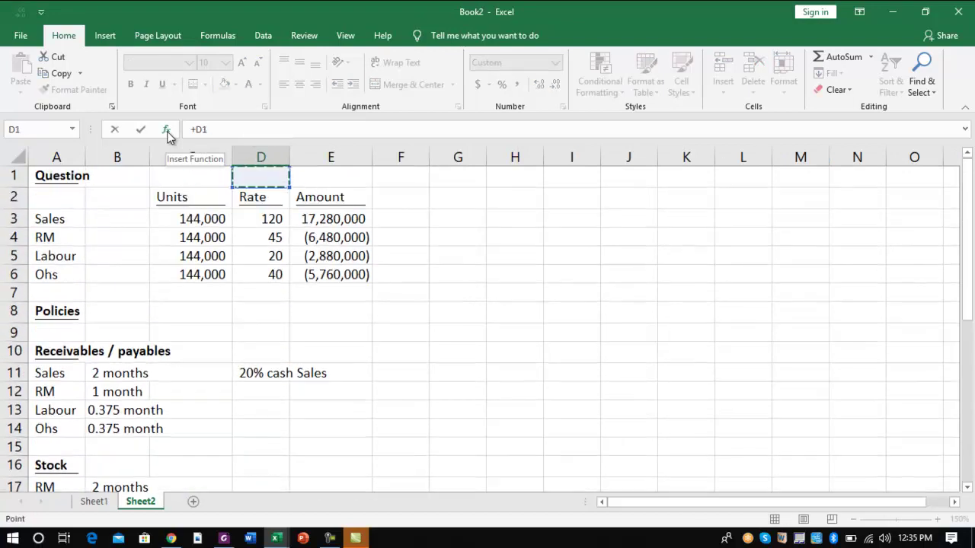
{"action": "key", "text": "Escape"}
Highlight the Sales credit period in B11 with a yellow fill
{"action": "left_click", "coordinate": [111, 196]}
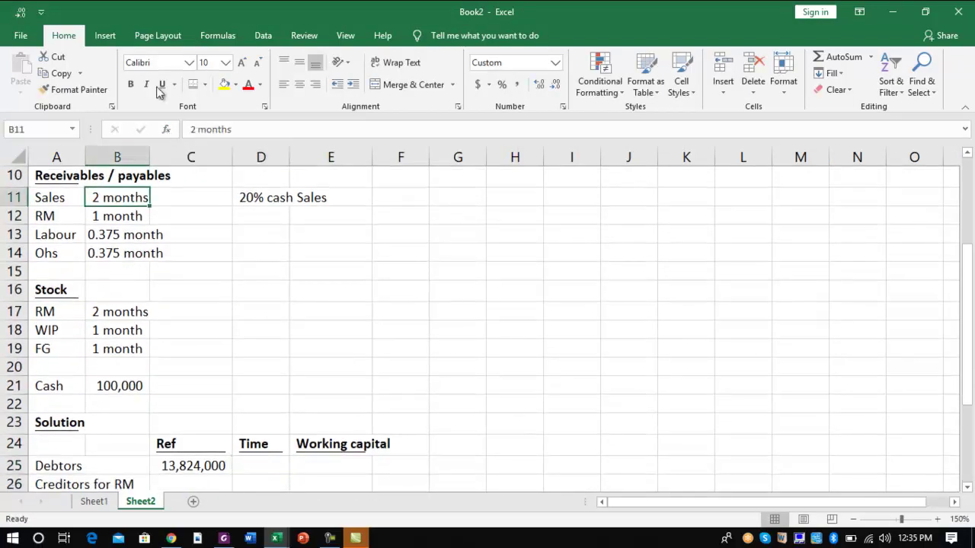
{"action": "left_click", "coordinate": [224, 84]}
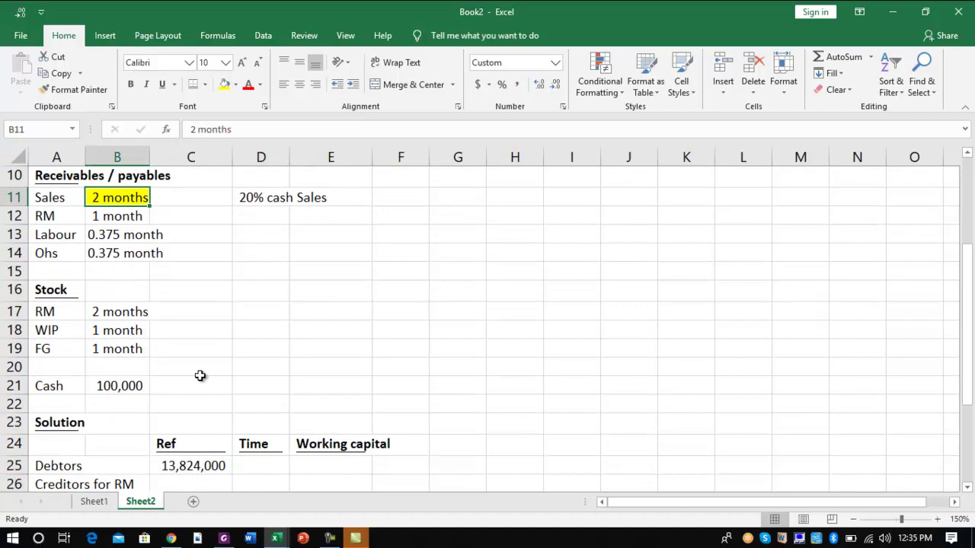
{"action": "left_click", "coordinate": [251, 461]}
{"action": "type", "text": "2"}
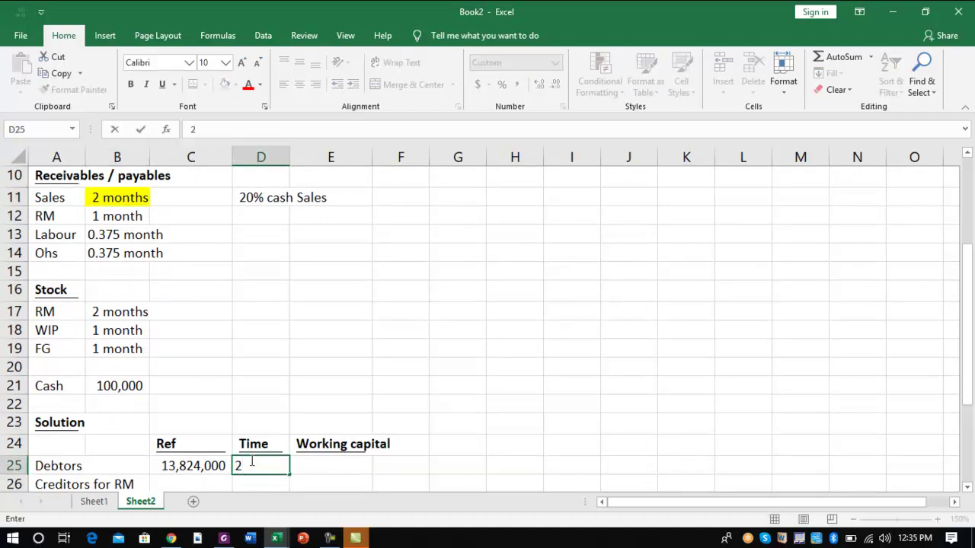
{"action": "key", "text": "Right"}
{"action": "type", "text": "+"}
{"action": "key", "text": "Left"}
{"action": "key", "text": "Left"}
{"action": "type", "text": "/3"}
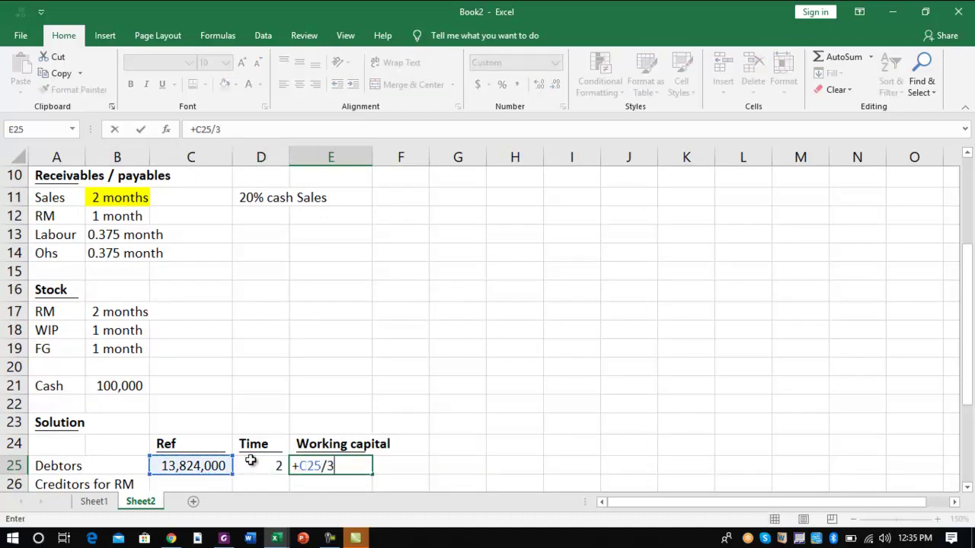
{"action": "key", "text": "Escape"}
Set the Debtors time in D25 to 60 and calculate its working capital in E25 as +C25/360*D25
{"action": "key", "text": "Left"}
{"action": "type", "text": "60"}
{"action": "key", "text": "Right"}
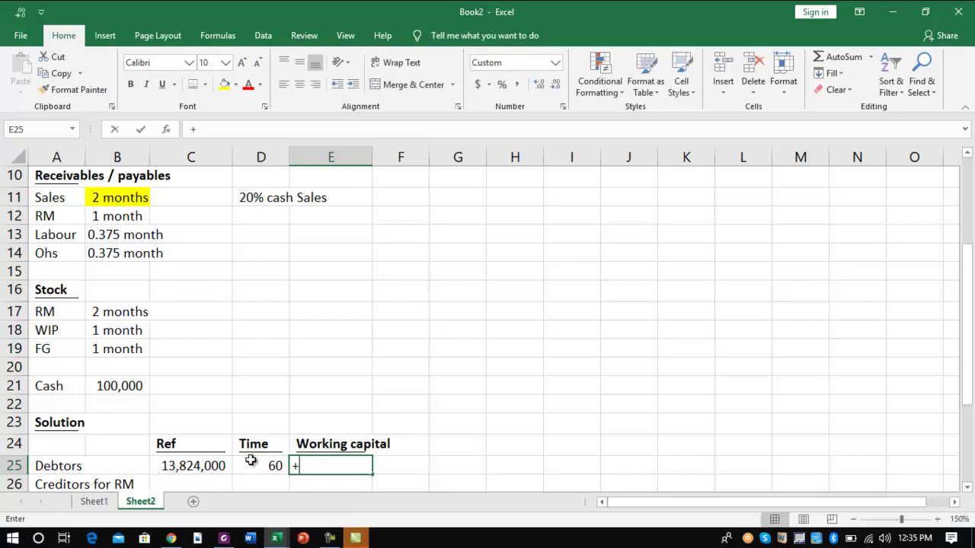
{"action": "type", "text": "+"}
{"action": "key", "text": "Left"}
{"action": "key", "text": "Left"}
{"action": "type", "text": "/360*"}
{"action": "key", "text": "Left"}
{"action": "key", "text": "Return"}
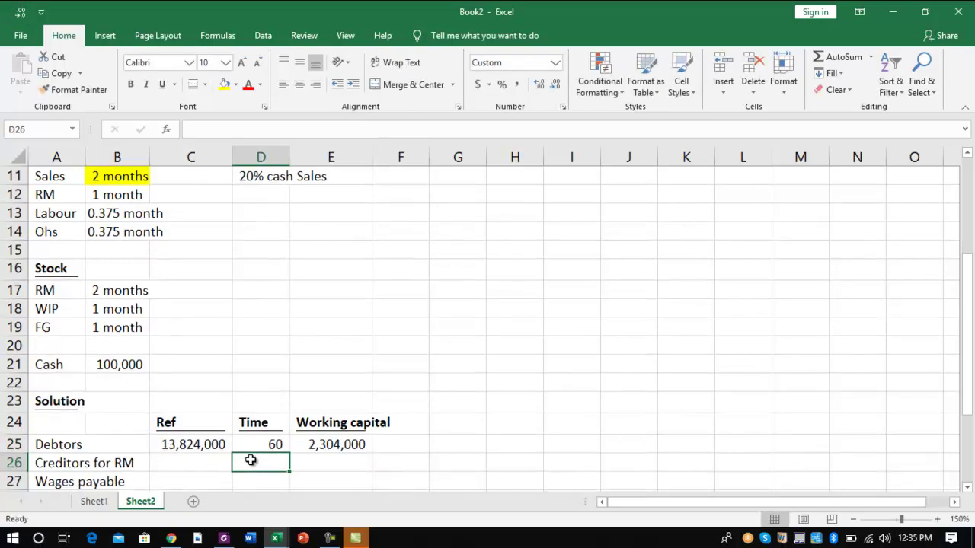
{"action": "key", "text": "Left"}
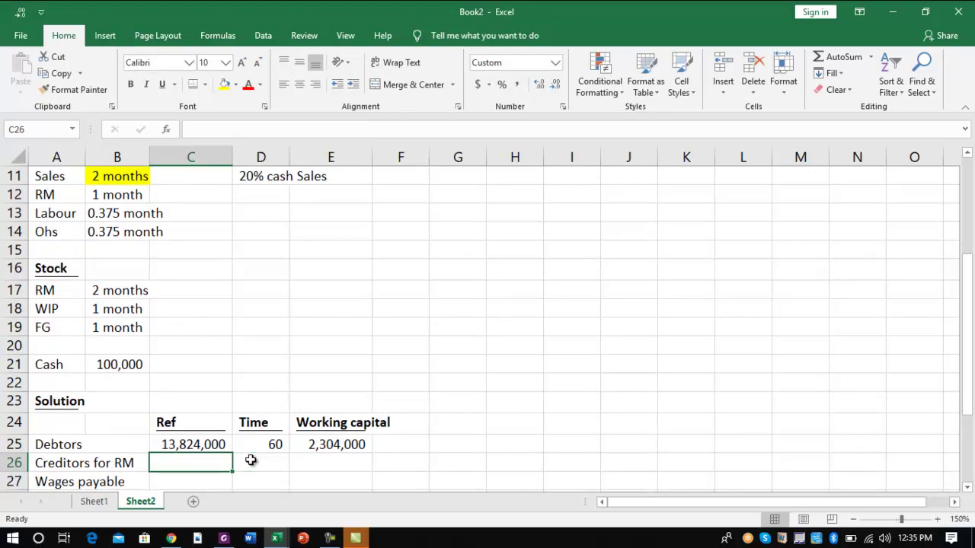
Link the Creditors for RM reference amount in C26 to the annual RM amount in E4
{"action": "type", "text": "+"}
{"action": "key", "text": "Up"}
{"action": "key", "text": "Up"}
{"action": "key", "text": "Up"}
{"action": "key", "text": "Up"}
{"action": "key", "text": "Up"}
{"action": "key", "text": "Up"}
{"action": "key", "text": "Up"}
{"action": "key", "text": "Up"}
{"action": "key", "text": "Up"}
{"action": "key", "text": "Up"}
{"action": "key", "text": "Up"}
{"action": "key", "text": "Up"}
{"action": "key", "text": "Up"}
{"action": "key", "text": "Up"}
{"action": "key", "text": "Up"}
{"action": "key", "text": "Up"}
{"action": "key", "text": "Up"}
{"action": "key", "text": "Up"}
{"action": "key", "text": "Up"}
{"action": "key", "text": "Up"}
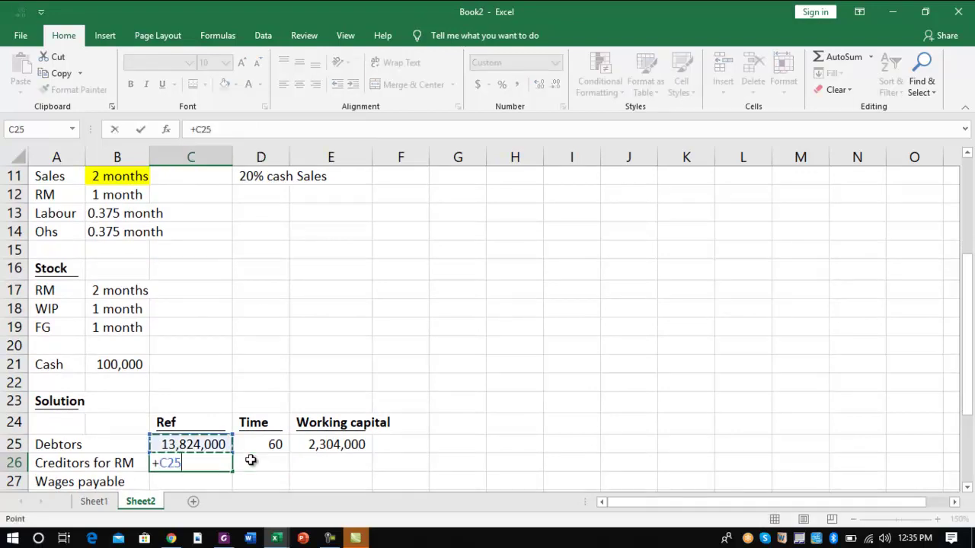
{"action": "key", "text": "Down"}
{"action": "key", "text": "Down"}
{"action": "key", "text": "Down"}
{"action": "key", "text": "Right"}
{"action": "key", "text": "Right"}
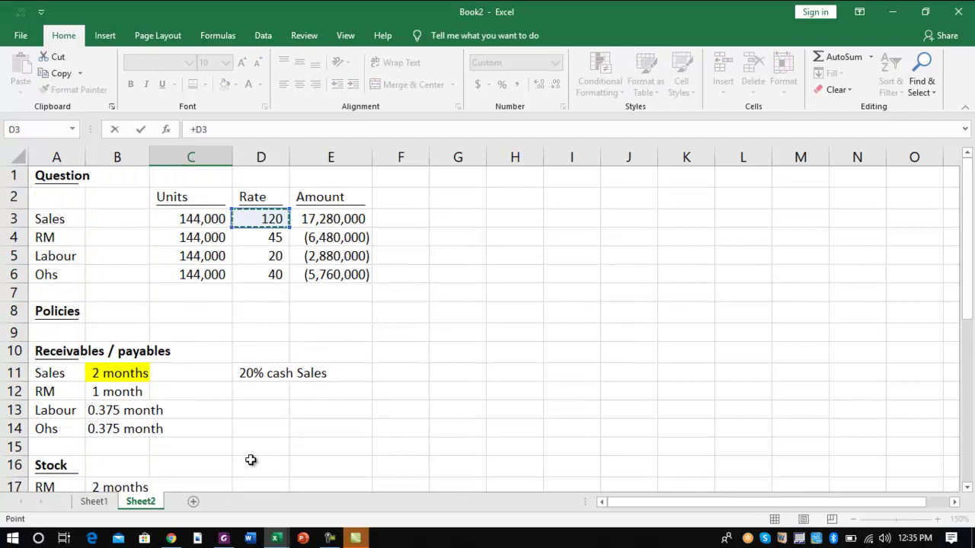
{"action": "key", "text": "Return"}
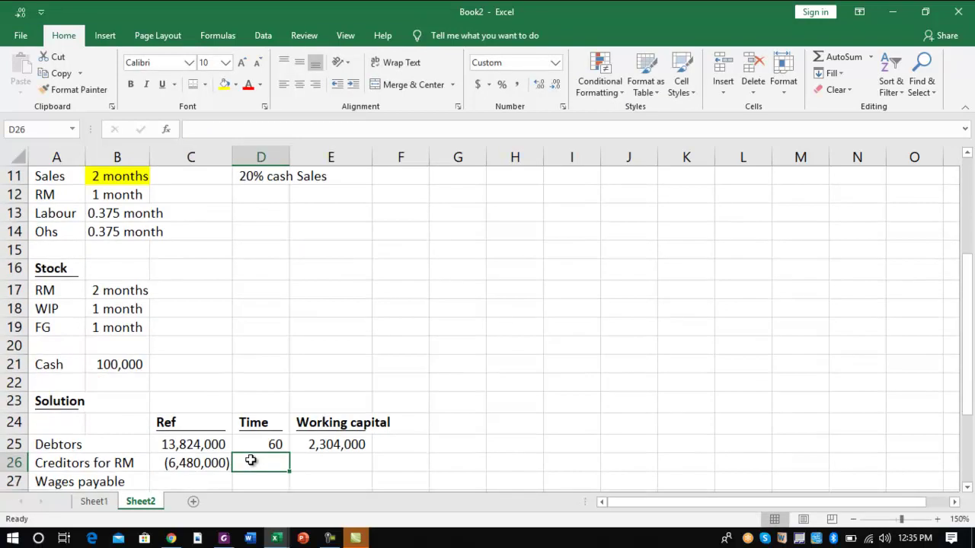
Highlight the RM credit period in B12 with a yellow fill and set the Creditors for RM time in D26 to 30
{"action": "left_click", "coordinate": [131, 195]}
{"action": "left_click", "coordinate": [224, 85]}
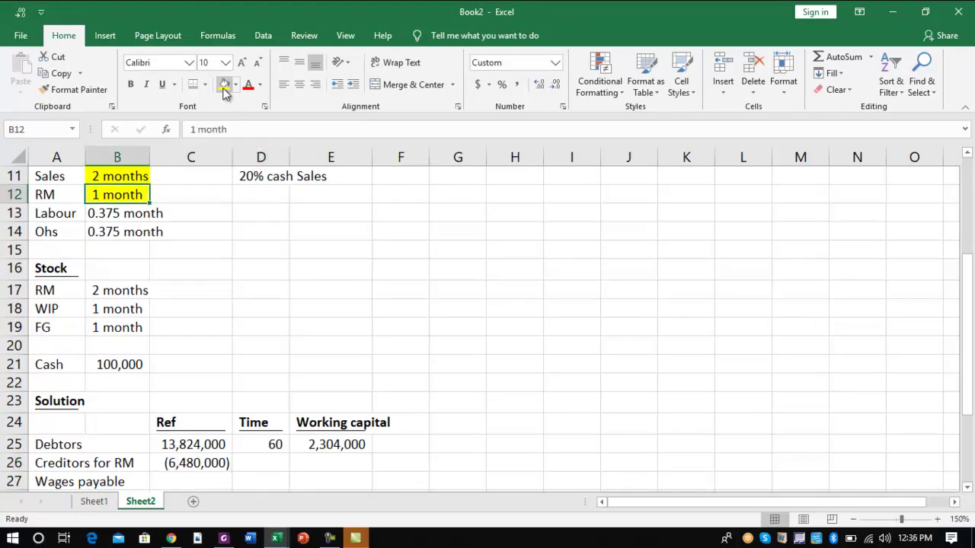
{"action": "left_click", "coordinate": [269, 467]}
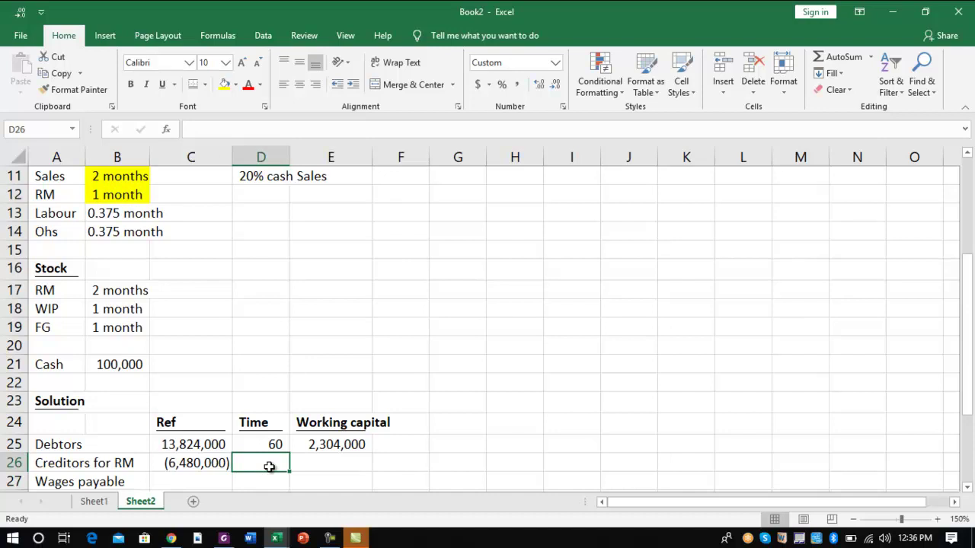
{"action": "type", "text": "30"}
{"action": "key", "text": "Tab"}
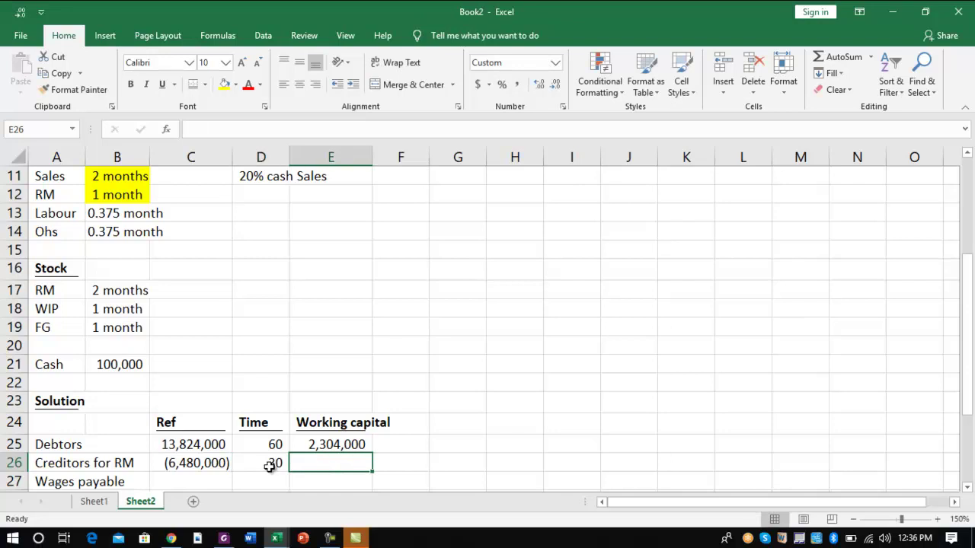
Fill the Debtors working capital formula down into E26 for Creditors for RM
{"action": "key", "text": "ctrl+d"}
{"action": "key", "text": "Down"}
{"action": "key", "text": "Up"}
{"action": "key", "text": "Down"}
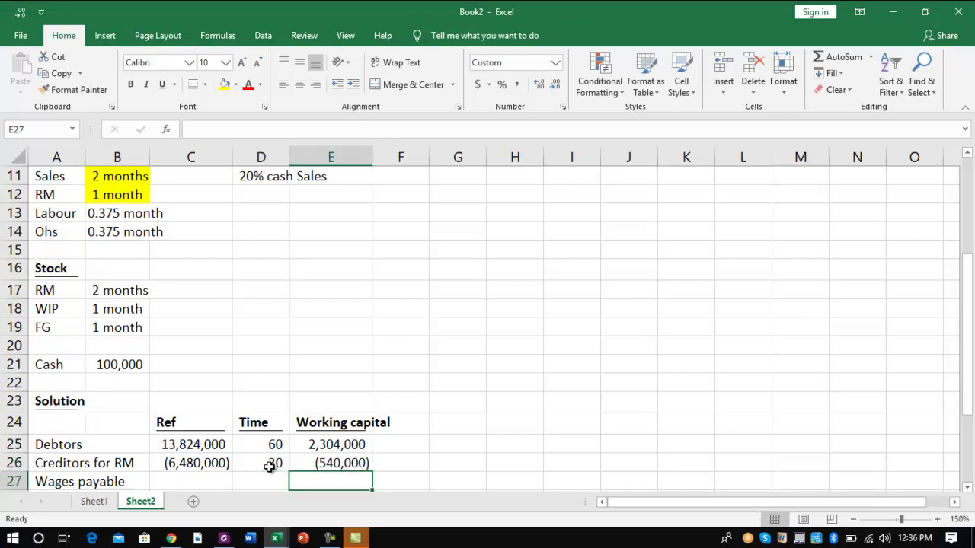
Link the Wages payable reference amount in C27 to the annual Labour amount in E5
{"action": "key", "text": "Left"}
{"action": "key", "text": "Left"}
{"action": "type", "text": "+"}
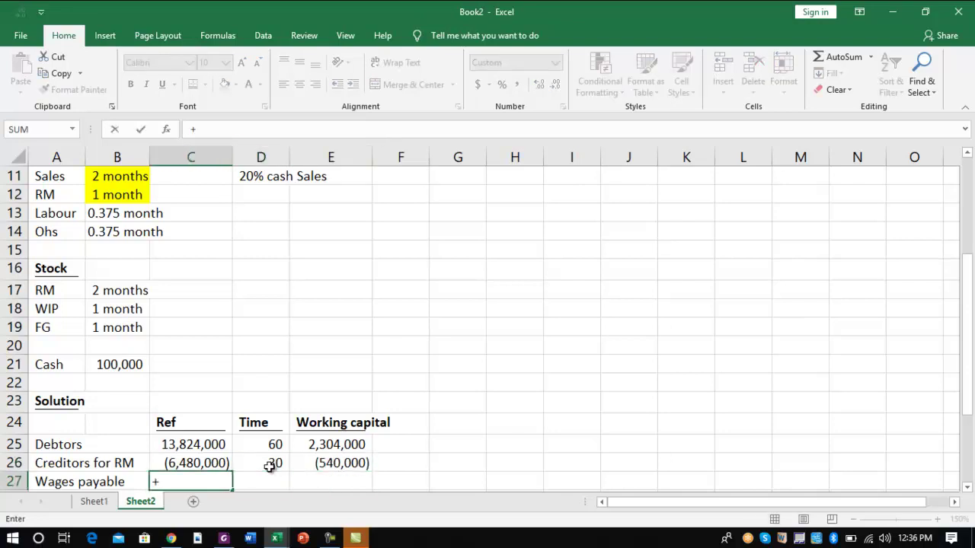
{"action": "key", "text": "Up"}
{"action": "key", "text": "Up"}
{"action": "key", "text": "Up"}
{"action": "key", "text": "Up"}
{"action": "key", "text": "Up"}
{"action": "key", "text": "Up"}
{"action": "key", "text": "Up"}
{"action": "key", "text": "Up"}
{"action": "key", "text": "Up"}
{"action": "key", "text": "Up"}
{"action": "key", "text": "Up"}
{"action": "key", "text": "Up"}
{"action": "key", "text": "Up"}
{"action": "key", "text": "Up"}
{"action": "key", "text": "Up"}
{"action": "key", "text": "Up"}
{"action": "key", "text": "Up"}
{"action": "key", "text": "Up"}
{"action": "key", "text": "Up"}
{"action": "key", "text": "Up"}
{"action": "key", "text": "Down"}
{"action": "key", "text": "Down"}
{"action": "key", "text": "Right"}
{"action": "key", "text": "Right"}
{"action": "key", "text": "Right"}
{"action": "key", "text": "Down"}
{"action": "key", "text": "Down"}
{"action": "key", "text": "Left"}
{"action": "key", "text": "Return"}
Check the Labour payment period in row 13 of the Receivables / payables policies
{"action": "key", "text": "Up"}
{"action": "key", "text": "Right"}
{"action": "key", "text": "Up"}
{"action": "key", "text": "Left"}
{"action": "key", "text": "Up"}
{"action": "key", "text": "Up"}
{"action": "key", "text": "Up"}
{"action": "key", "text": "Up"}
{"action": "key", "text": "Up"}
{"action": "key", "text": "Up"}
{"action": "key", "text": "Up"}
{"action": "key", "text": "Up"}
{"action": "key", "text": "Up"}
{"action": "key", "text": "Up"}
{"action": "key", "text": "Up"}
{"action": "key", "text": "Up"}
{"action": "key", "text": "Up"}
{"action": "key", "text": "Up"}
{"action": "key", "text": "Up"}
{"action": "key", "text": "Up"}
{"action": "key", "text": "Down"}
{"action": "key", "text": "Down"}
{"action": "key", "text": "Left"}
{"action": "key", "text": "Left"}
{"action": "key", "text": "Down"}
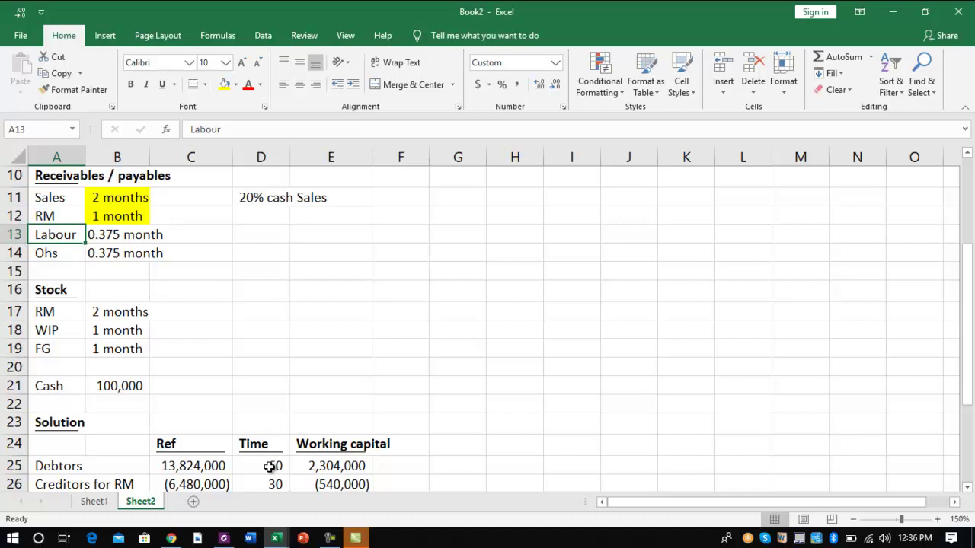
Calculate the Wages payable time in D27 in days with the formula +.375*30
{"action": "key", "text": "Down"}
{"action": "key", "text": "Down"}
{"action": "key", "text": "Down"}
{"action": "key", "text": "Down"}
{"action": "key", "text": "Down"}
{"action": "key", "text": "Down"}
{"action": "key", "text": "Down"}
{"action": "key", "text": "Down"}
{"action": "key", "text": "Down"}
{"action": "key", "text": "Down"}
{"action": "key", "text": "Down"}
{"action": "key", "text": "Down"}
{"action": "key", "text": "Right"}
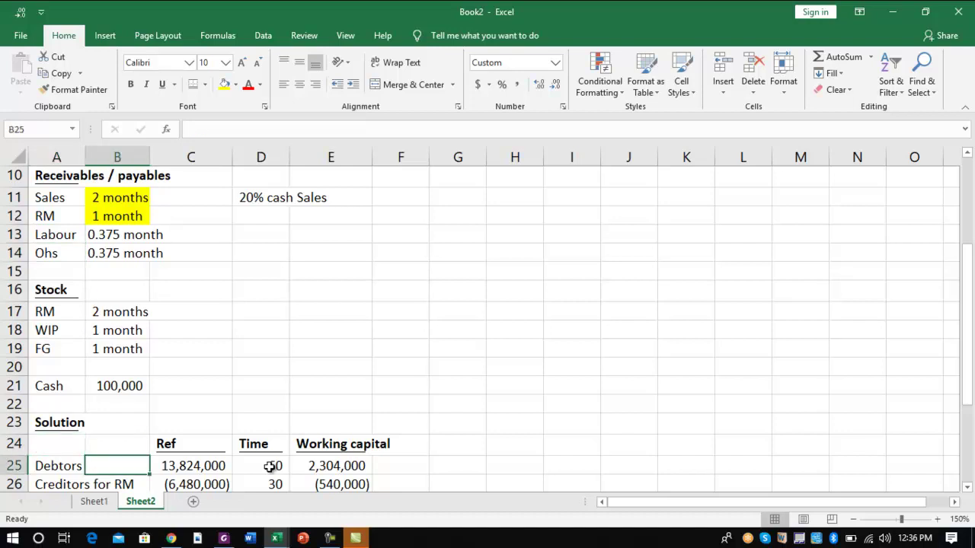
{"action": "key", "text": "Down"}
{"action": "key", "text": "Right"}
{"action": "key", "text": "Down"}
{"action": "key", "text": "Right"}
{"action": "type", "text": "+."}
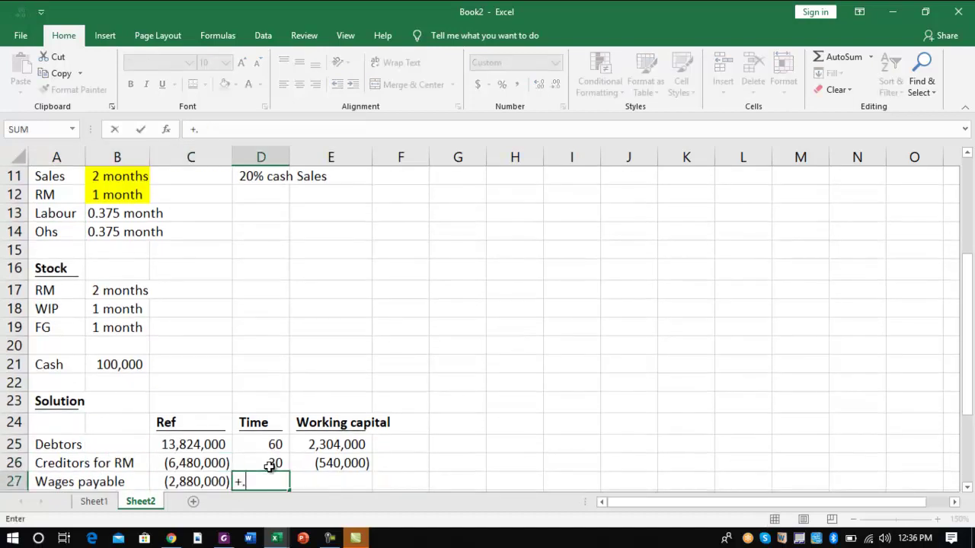
{"action": "type", "text": "375*30"}
{"action": "key", "text": "Return"}
{"action": "key", "text": "Up"}
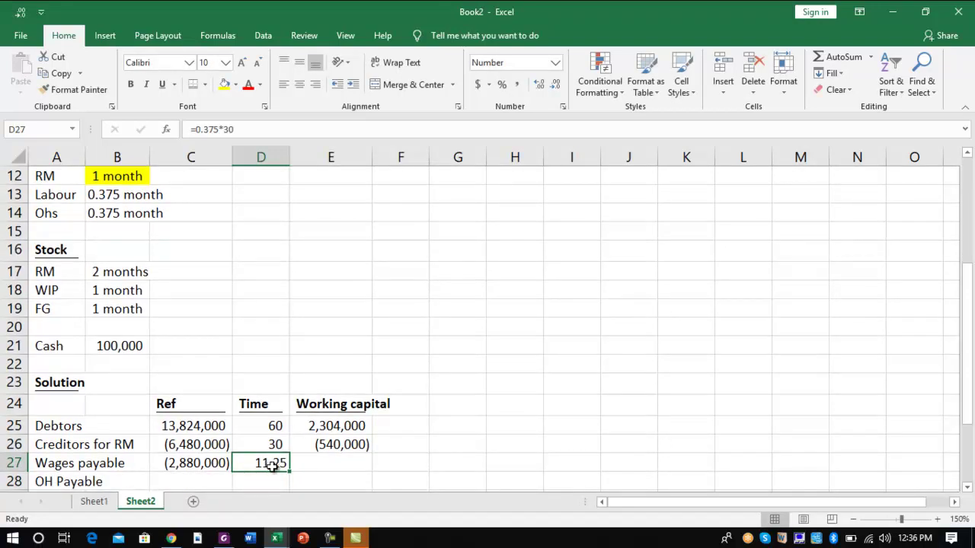
Set the Wages payable time in D27 to 11 and calculate its working capital in E27 as +C27/360*D27
{"action": "type", "text": "11"}
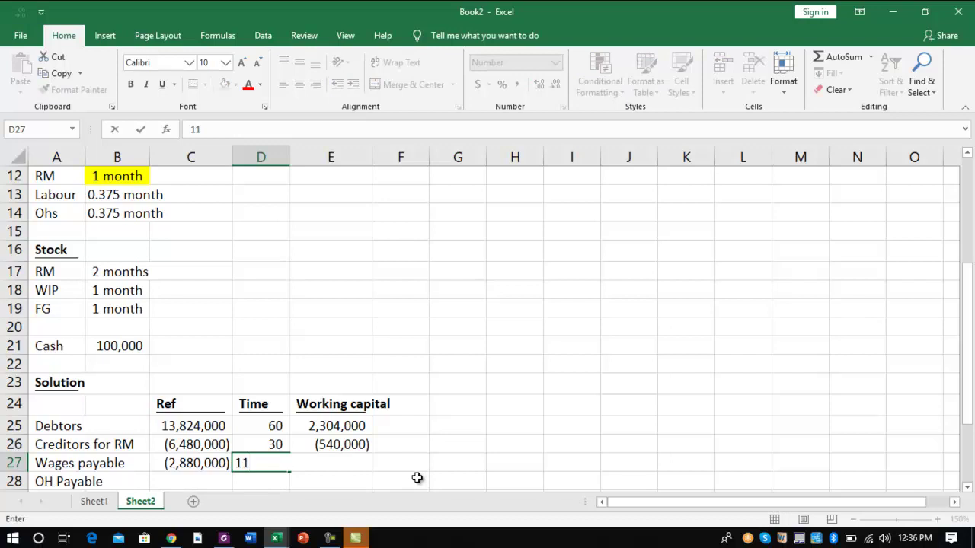
{"action": "key", "text": "Tab"}
{"action": "type", "text": "+"}
{"action": "key", "text": "Left"}
{"action": "key", "text": "Left"}
{"action": "type", "text": "/360*"}
{"action": "key", "text": "Left"}
{"action": "key", "text": "Return"}
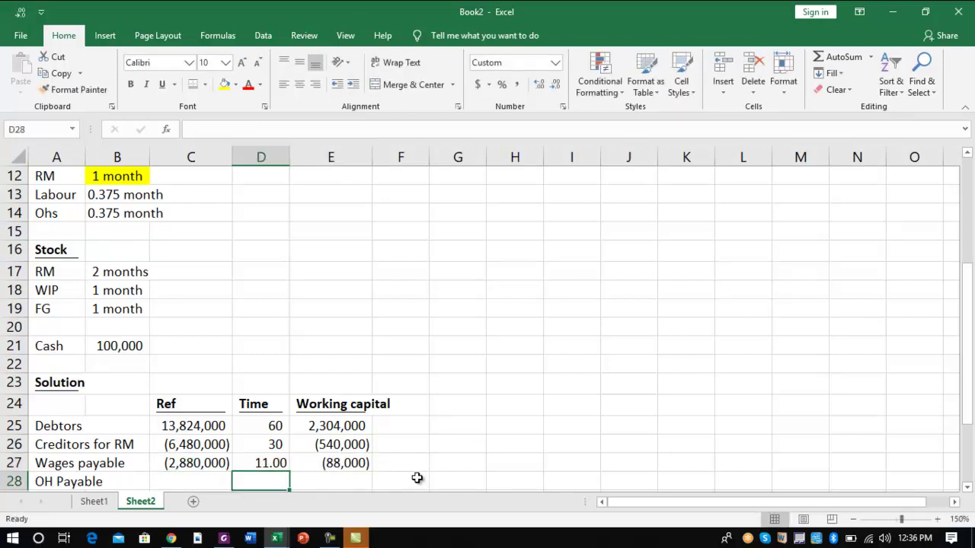
Link the OH Payable reference amount in C28 to the annual Ohs amount in E6
{"action": "key", "text": "Left"}
{"action": "type", "text": "+"}
{"action": "key", "text": "Up"}
{"action": "key", "text": "Up"}
{"action": "key", "text": "Up"}
{"action": "key", "text": "Up"}
{"action": "key", "text": "Up"}
{"action": "key", "text": "Up"}
{"action": "key", "text": "Up"}
{"action": "key", "text": "Up"}
{"action": "key", "text": "Up"}
{"action": "key", "text": "Up"}
{"action": "key", "text": "Up"}
{"action": "key", "text": "Up"}
{"action": "key", "text": "Up"}
{"action": "key", "text": "Up"}
{"action": "key", "text": "Up"}
{"action": "key", "text": "Up"}
{"action": "key", "text": "Up"}
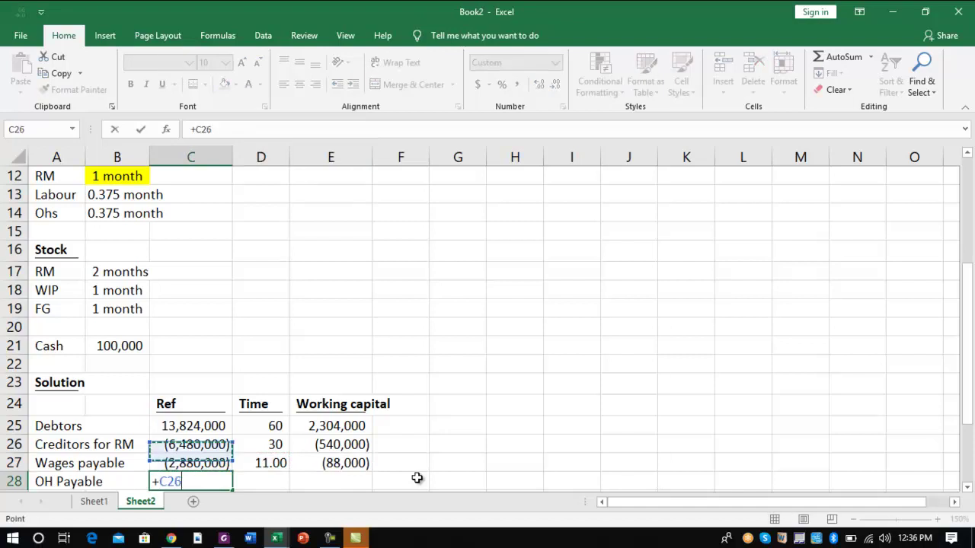
{"action": "key", "text": "Up"}
{"action": "key", "text": "Up"}
{"action": "key", "text": "Up"}
{"action": "key", "text": "Up"}
{"action": "key", "text": "Up"}
{"action": "key", "text": "Up"}
{"action": "key", "text": "Up"}
{"action": "key", "text": "Up"}
{"action": "key", "text": "Up"}
{"action": "key", "text": "Up"}
{"action": "key", "text": "Right"}
{"action": "key", "text": "Right"}
{"action": "key", "text": "Down"}
{"action": "key", "text": "Down"}
{"action": "key", "text": "Down"}
{"action": "key", "text": "Down"}
{"action": "key", "text": "Down"}
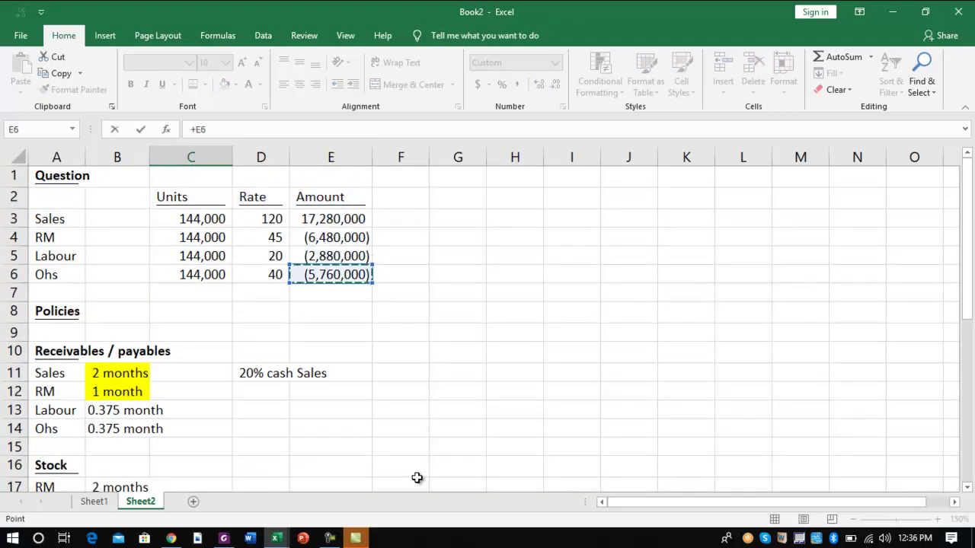
{"action": "key", "text": "Return"}
Set the OH Payable time in D28 to 11 and fill the working capital formula down into E28
{"action": "type", "text": "11"}
{"action": "key", "text": "Tab"}
{"action": "key", "text": "ctrl+d"}
{"action": "key", "text": "Return"}
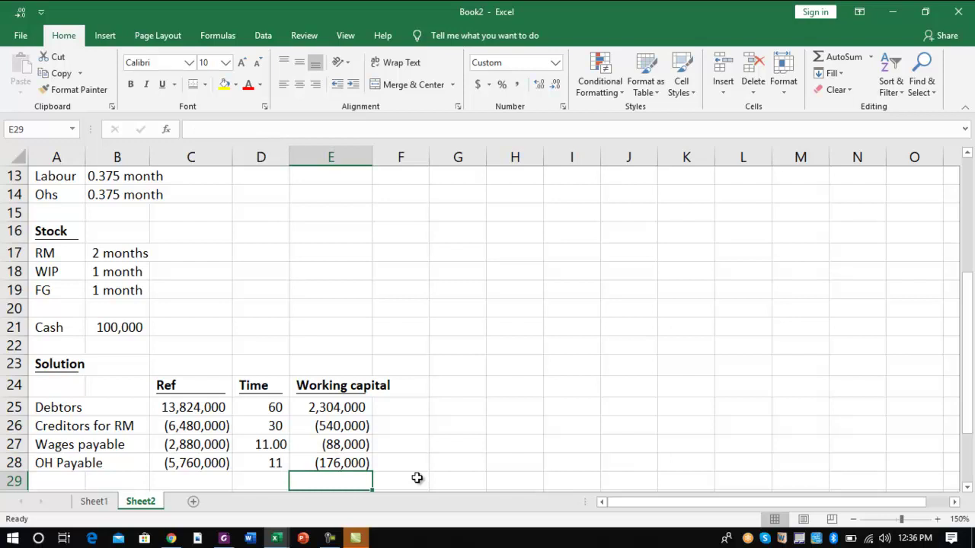
Enter the Raw Material reference amount in C30 as the sign-reversed annual RM amount with the formula +E4*-1
{"action": "key", "text": "Down"}
{"action": "key", "text": "Left"}
{"action": "key", "text": "Left"}
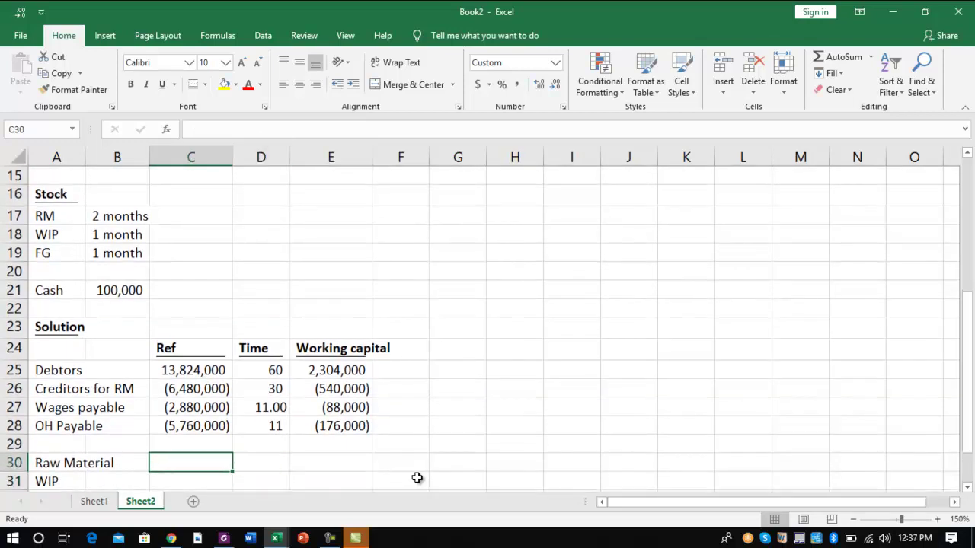
{"action": "type", "text": "+"}
{"action": "key", "text": "Up"}
{"action": "key", "text": "Up"}
{"action": "key", "text": "Up"}
{"action": "key", "text": "Up"}
{"action": "key", "text": "Up"}
{"action": "key", "text": "Up"}
{"action": "key", "text": "Up"}
{"action": "key", "text": "Up"}
{"action": "key", "text": "Up"}
{"action": "key", "text": "Up"}
{"action": "key", "text": "Up"}
{"action": "key", "text": "Up"}
{"action": "key", "text": "Up"}
{"action": "key", "text": "Up"}
{"action": "key", "text": "Up"}
{"action": "key", "text": "Up"}
{"action": "key", "text": "Up"}
{"action": "key", "text": "Up"}
{"action": "key", "text": "Up"}
{"action": "key", "text": "Up"}
{"action": "key", "text": "Up"}
{"action": "key", "text": "Down"}
{"action": "key", "text": "Down"}
{"action": "key", "text": "Right"}
{"action": "key", "text": "Down"}
{"action": "key", "text": "Right"}
{"action": "type", "text": "*-1"}
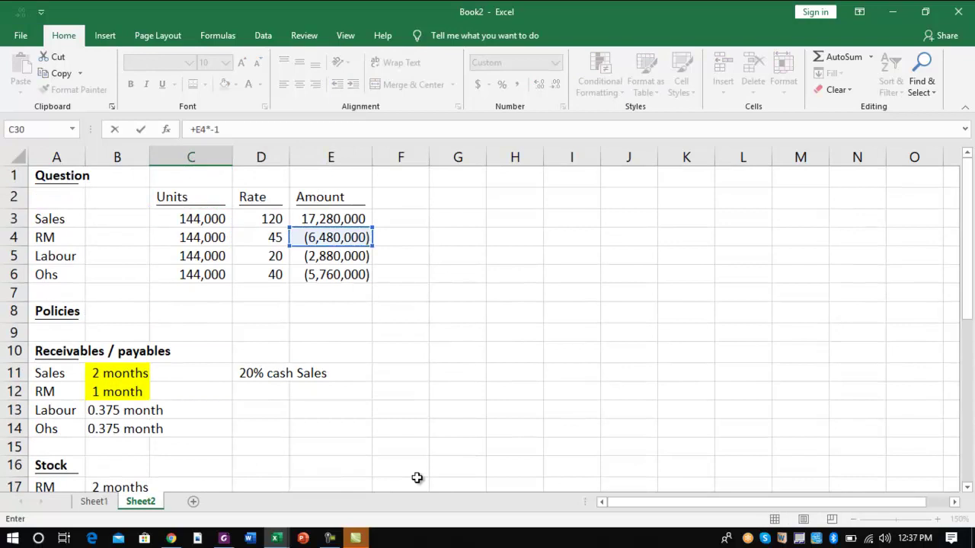
{"action": "key", "text": "Tab"}
Enter 2 as the Raw Material time in D30 and calculate its working capital in E30 as +C30/360*D30
{"action": "type", "text": "+"}
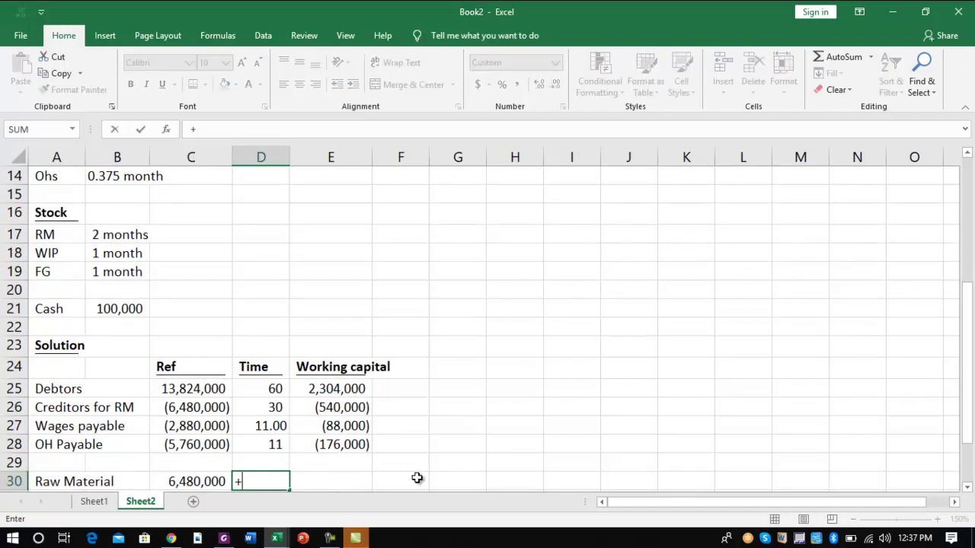
{"action": "type", "text": "2"}
{"action": "key", "text": "Tab"}
{"action": "type", "text": "+"}
{"action": "key", "text": "Page_Up"}
{"action": "key", "text": "Left"}
{"action": "key", "text": "Left"}
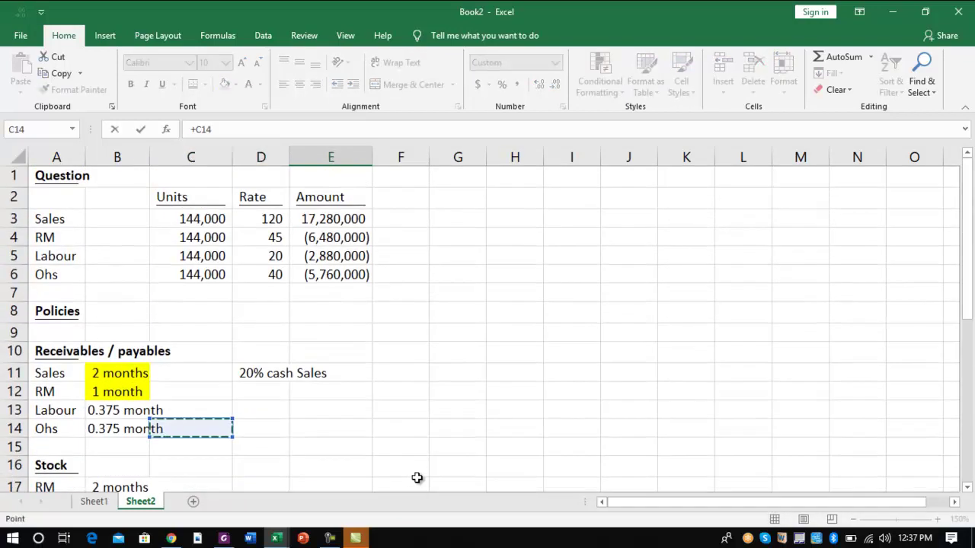
{"action": "key", "text": "BackSpace"}
{"action": "key", "text": "BackSpace"}
{"action": "key", "text": "BackSpace"}
{"action": "key", "text": "Left"}
{"action": "key", "text": "Left"}
{"action": "type", "text": "/360"}
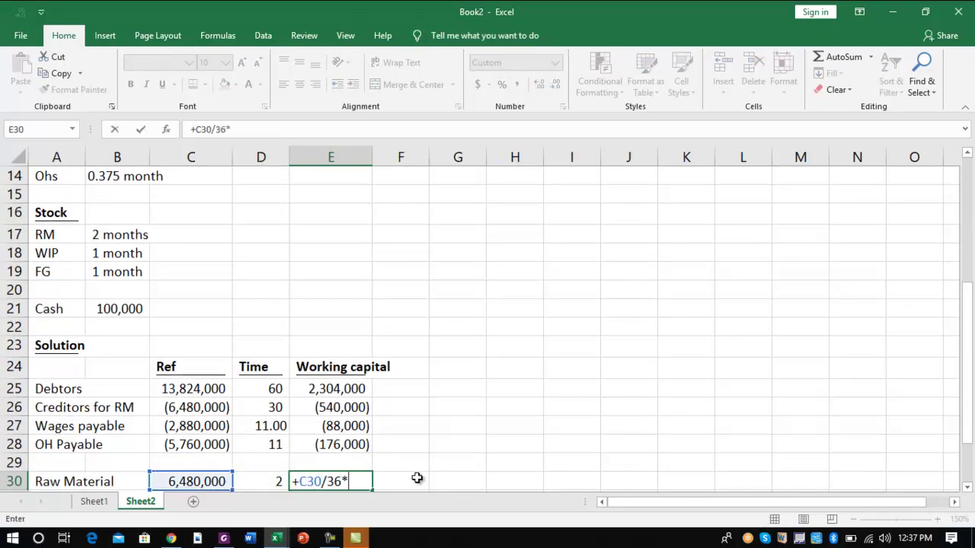
{"action": "type", "text": "*"}
{"action": "key", "text": "Left"}
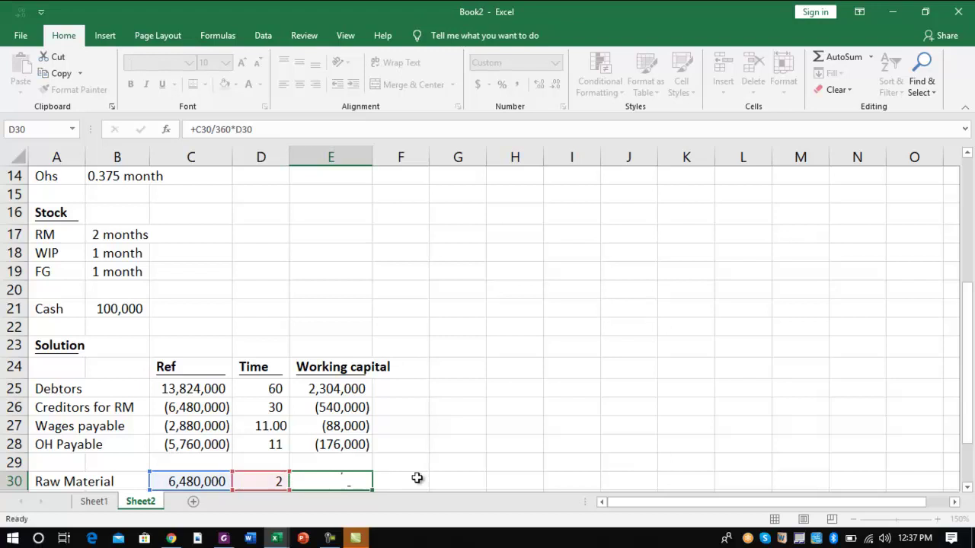
{"action": "key", "text": "Return"}
Set the Raw Material time in D30 to 60 days
{"action": "key", "text": "Up"}
{"action": "key", "text": "Up"}
{"action": "key", "text": "Up"}
{"action": "key", "text": "Right"}
{"action": "key", "text": "Up"}
{"action": "key", "text": "Up"}
{"action": "key", "text": "Right"}
{"action": "key", "text": "Down"}
{"action": "key", "text": "Down"}
{"action": "key", "text": "Left"}
{"action": "key", "text": "Down"}
{"action": "key", "text": "Down"}
{"action": "type", "text": "3"}
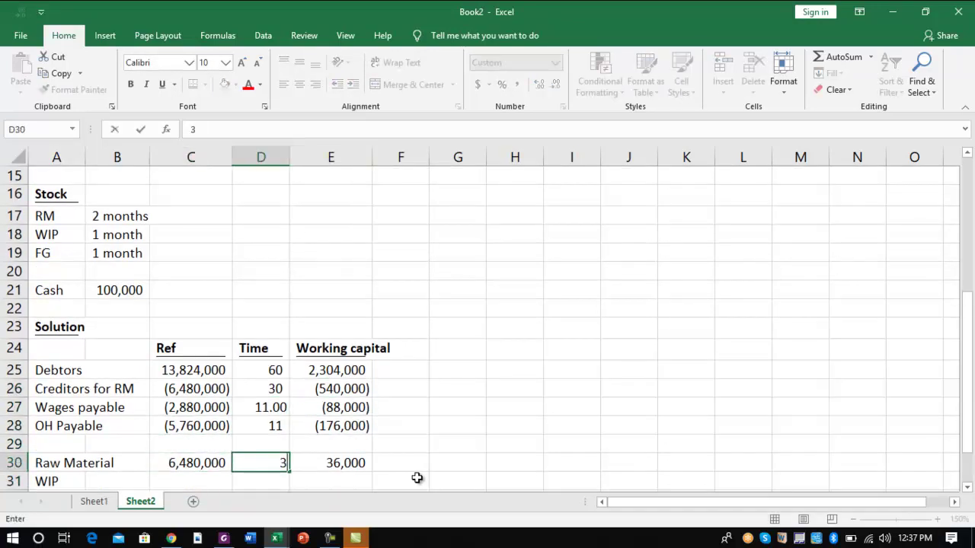
{"action": "key", "text": "BackSpace"}
{"action": "type", "text": "60"}
{"action": "key", "text": "Tab"}
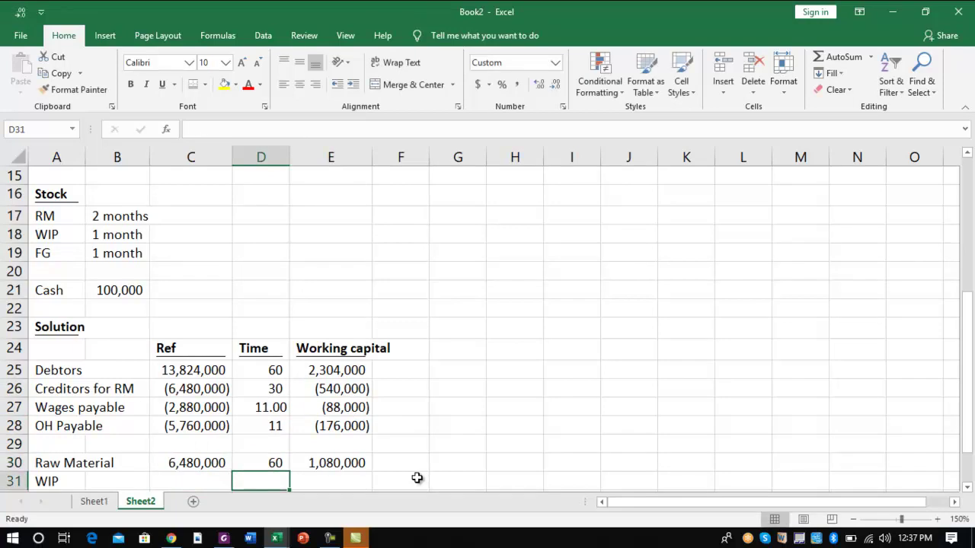
{"action": "key", "text": "F2"}
{"action": "key", "text": "Return"}
Swap the WIP and Finished Goods labels so Finished Goods is in A31 and WIP in A32
{"action": "key", "text": "Down"}
{"action": "key", "text": "Left"}
{"action": "key", "text": "Left"}
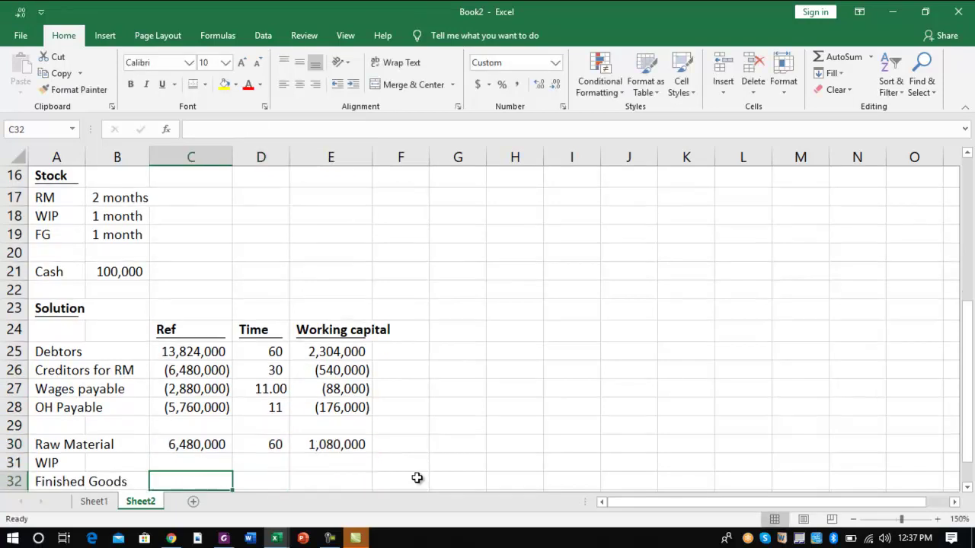
{"action": "key", "text": "Up"}
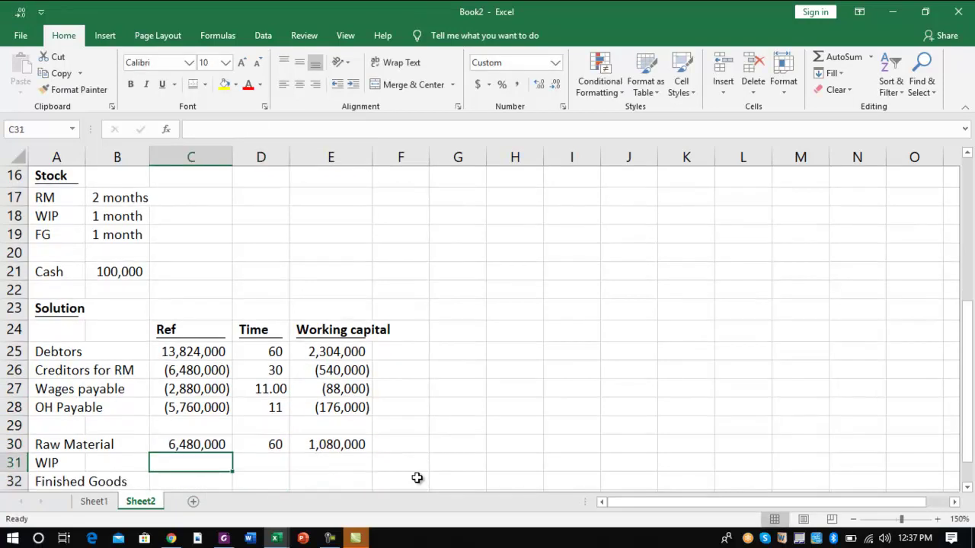
{"action": "key", "text": "Left"}
{"action": "scroll", "coordinate": [416, 478], "scroll_direction": "up", "scroll_amount": 5}
{"action": "scroll", "coordinate": [416, 477], "scroll_direction": "down", "scroll_amount": 5}
{"action": "key", "text": "Down"}
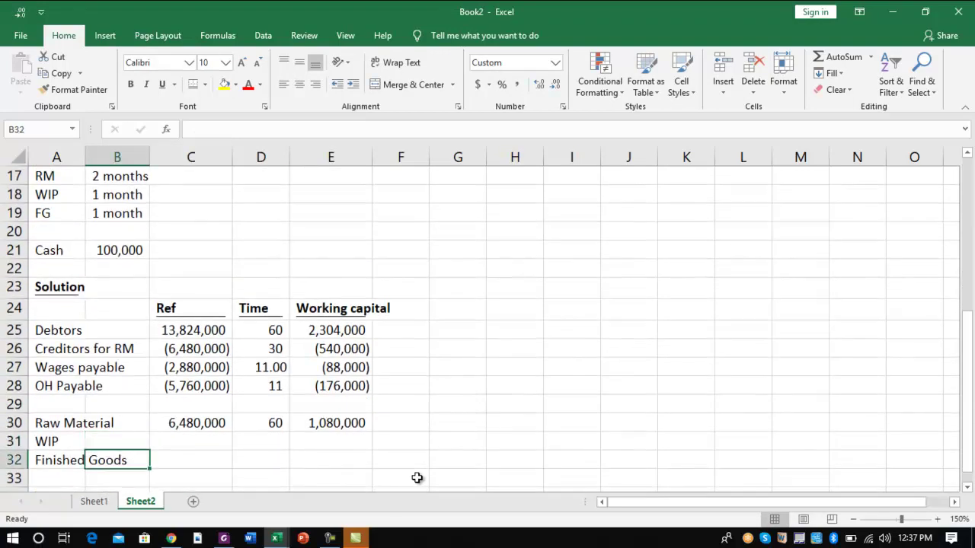
{"action": "key", "text": "Up"}
{"action": "key", "text": "Left"}
{"action": "key", "text": "ctrl+x"}
{"action": "key", "text": "Down"}
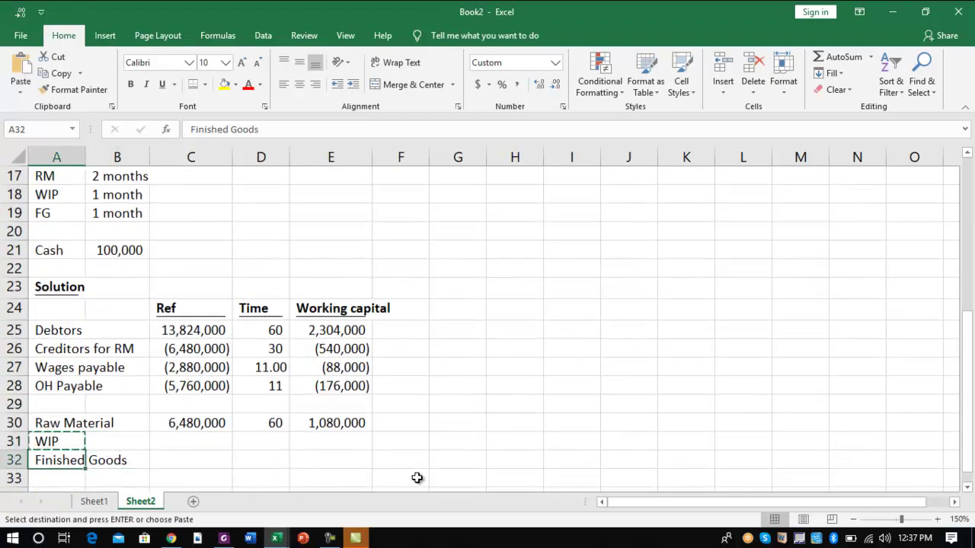
{"action": "key", "text": "Down"}
{"action": "key", "text": "ctrl+v"}
{"action": "key", "text": "Up"}
{"action": "key", "text": "shift+Down"}
{"action": "key", "text": "ctrl+x"}
{"action": "key", "text": "Up"}
{"action": "key", "text": "ctrl+v"}
Calculate the Finished Goods reference amount in C31 by adding annual RM, Labour and Ohs with the formula +E4+E5+E6
{"action": "key", "text": "Right"}
{"action": "key", "text": "Right"}
{"action": "type", "text": "+"}
{"action": "key", "text": "Up"}
{"action": "key", "text": "Up"}
{"action": "key", "text": "Up"}
{"action": "key", "text": "Up"}
{"action": "key", "text": "Up"}
{"action": "key", "text": "Up"}
{"action": "key", "text": "Up"}
{"action": "key", "text": "Up"}
{"action": "key", "text": "Up"}
{"action": "key", "text": "Up"}
{"action": "key", "text": "Up"}
{"action": "key", "text": "Up"}
{"action": "key", "text": "Up"}
{"action": "key", "text": "Up"}
{"action": "key", "text": "Up"}
{"action": "key", "text": "Up"}
{"action": "key", "text": "Up"}
{"action": "key", "text": "Up"}
{"action": "key", "text": "Up"}
{"action": "key", "text": "Up"}
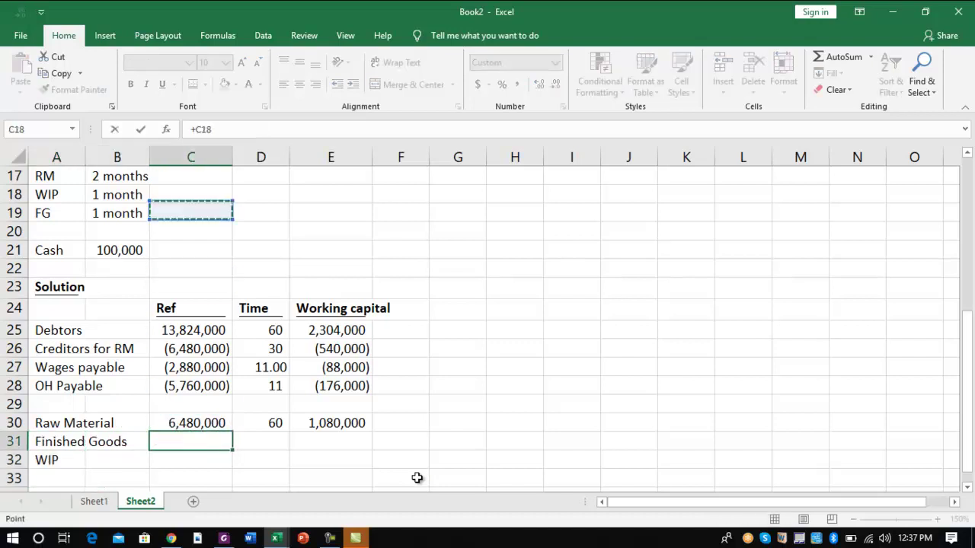
{"action": "key", "text": "Right"}
{"action": "key", "text": "Down"}
{"action": "key", "text": "Down"}
{"action": "key", "text": "Down"}
{"action": "key", "text": "Right"}
{"action": "type", "text": "+"}
{"action": "left_click", "coordinate": [359, 257]}
{"action": "type", "text": "+"}
{"action": "left_click", "coordinate": [332, 270]}
{"action": "key", "text": "Return"}
{"action": "key", "text": "Up"}
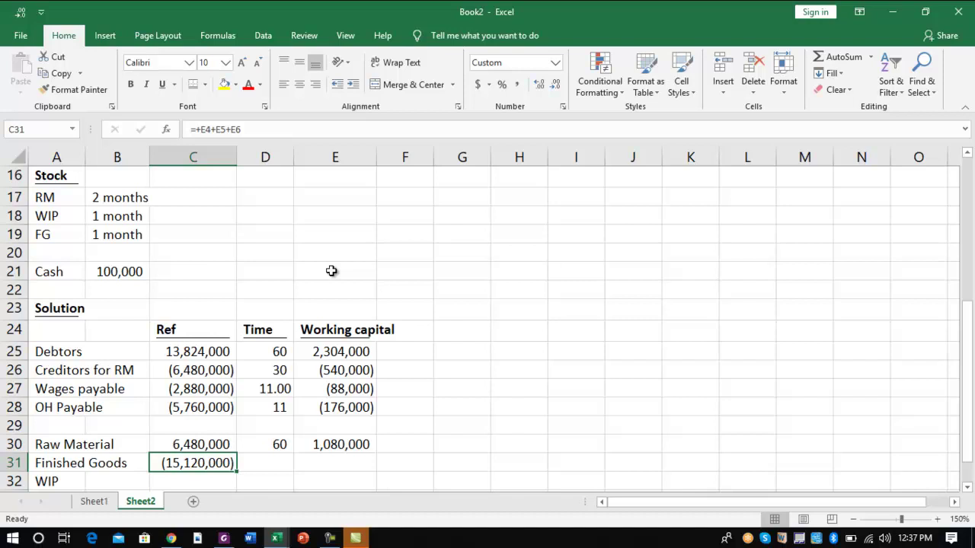
Enter 15120000 as the Finished Goods reference in C31 and 1 as its time, and calculate E31 as +C31/360*D31
{"action": "type", "text": "15120000"}
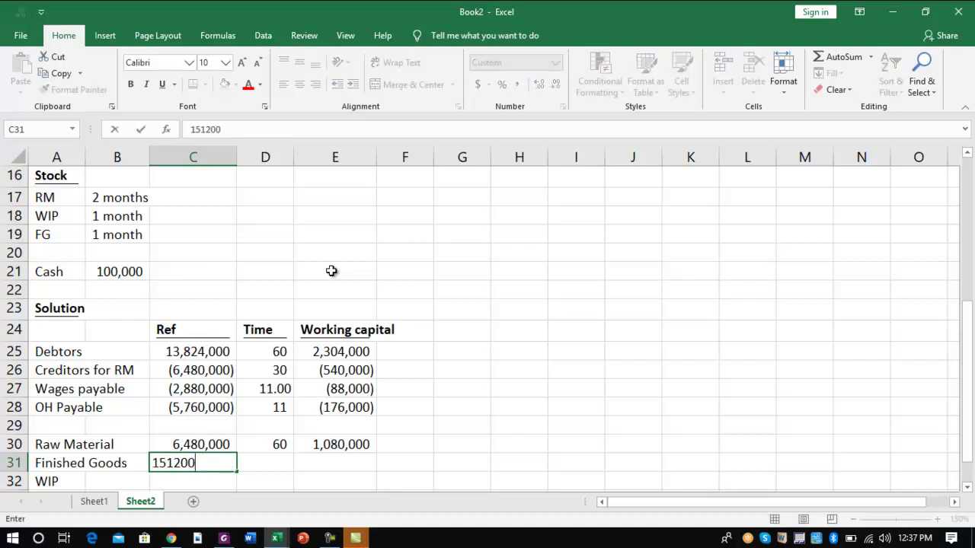
{"action": "key", "text": "Tab"}
{"action": "type", "text": "+1"}
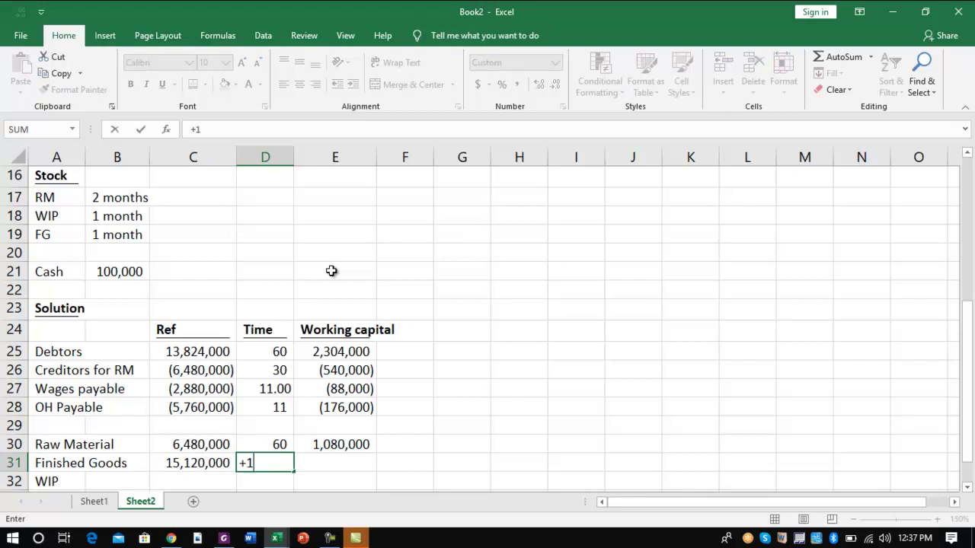
{"action": "key", "text": "Tab"}
{"action": "type", "text": "+C31"}
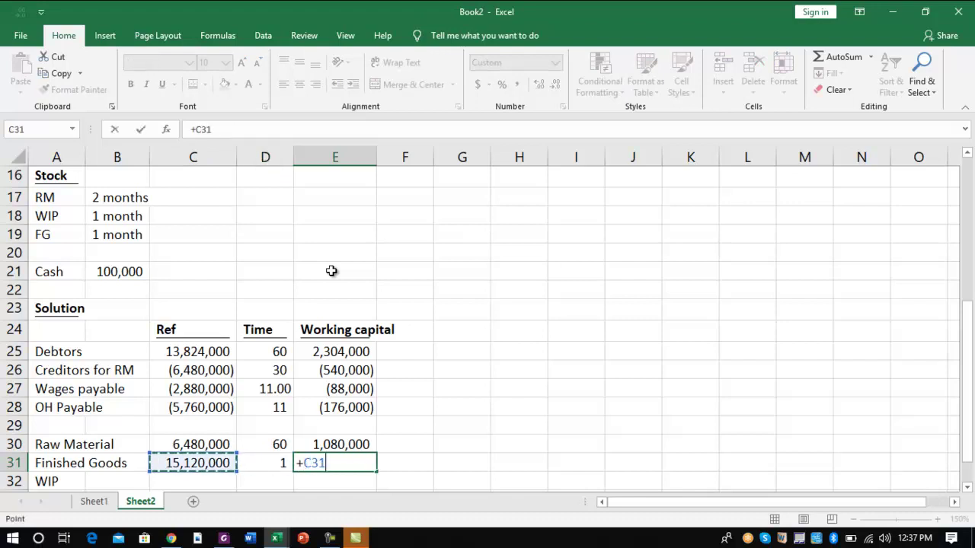
{"action": "type", "text": "/360*D31"}
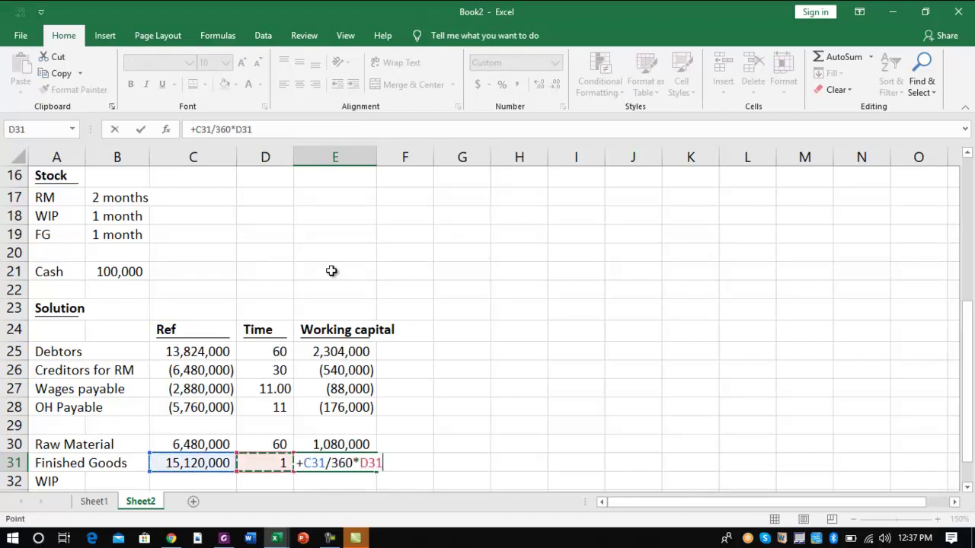
{"action": "key", "text": "Return"}
Set the Finished Goods time in D31 to 30 days
{"action": "key", "text": "Up"}
{"action": "key", "text": "Right"}
{"action": "type", "text": "30"}
{"action": "key", "text": "Return"}
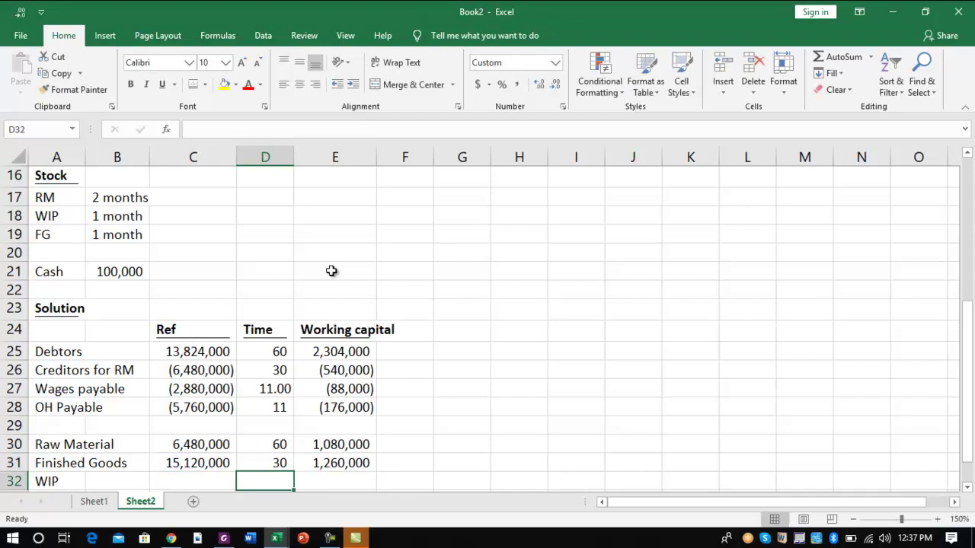
Label the first WIP line RM in B32 and bring in the annual raw material amount in C32 with +E4*-1
{"action": "key", "text": "Down"}
{"action": "key", "text": "Up"}
{"action": "key", "text": "Left"}
{"action": "key", "text": "Left"}
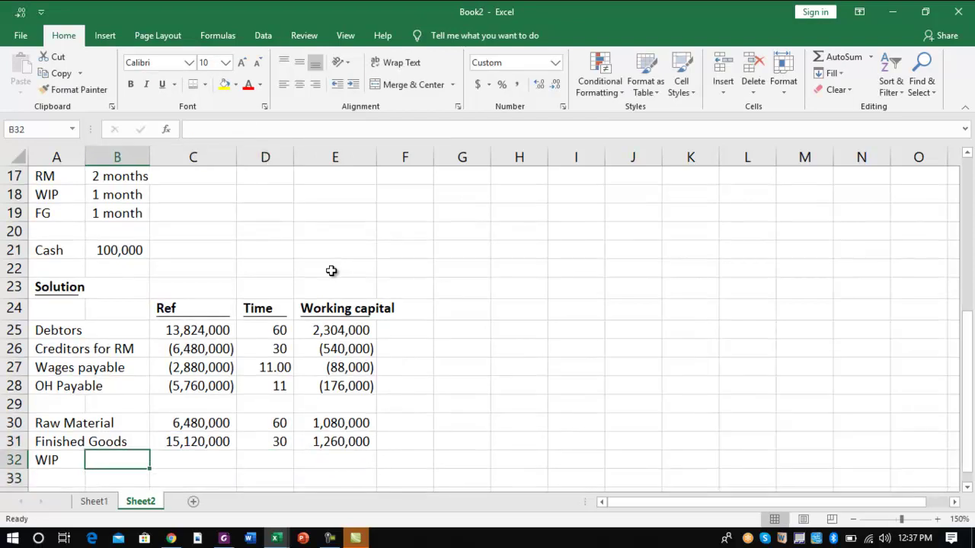
{"action": "key", "text": "alt+Tab"}
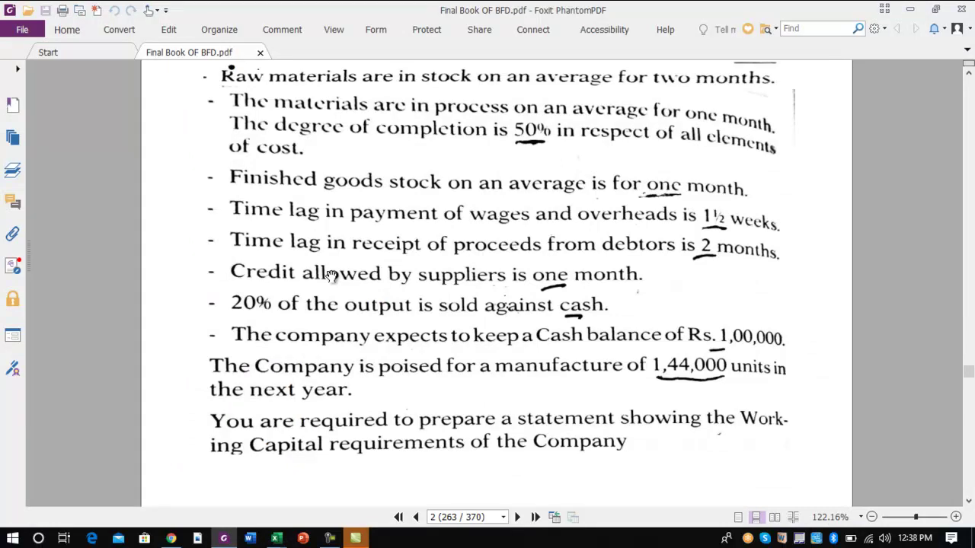
{"action": "key", "text": "alt+Tab"}
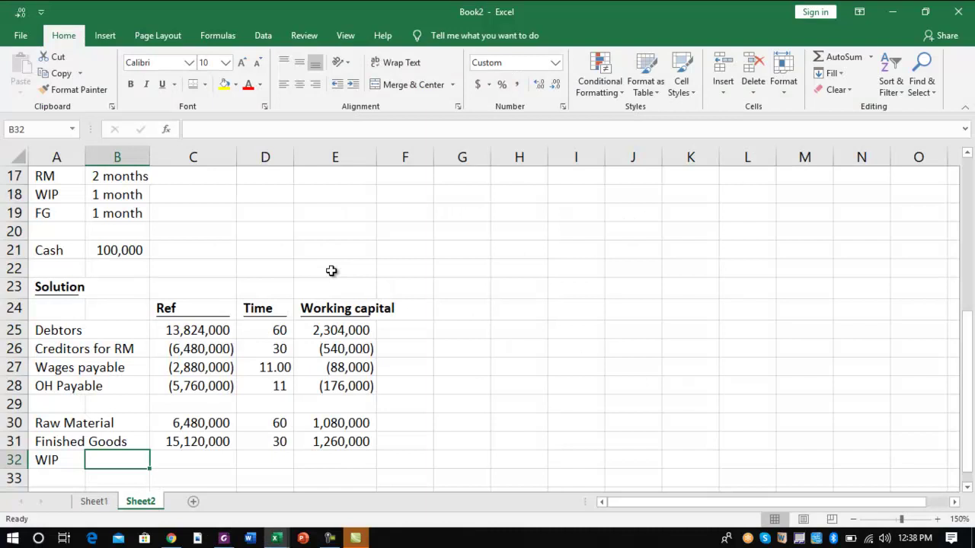
{"action": "type", "text": "RM"}
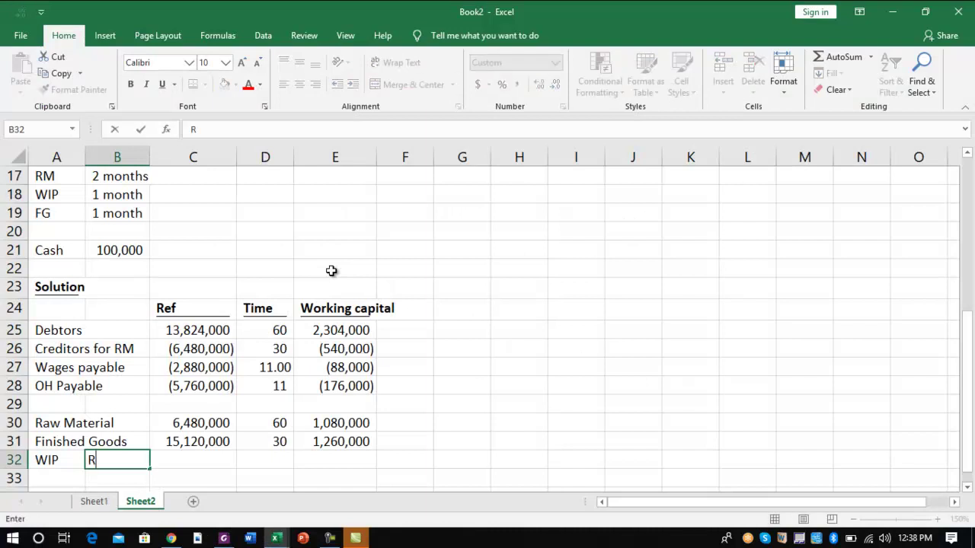
{"action": "key", "text": "Tab"}
{"action": "type", "text": "+"}
{"action": "key", "text": "Up"}
{"action": "key", "text": "Up"}
{"action": "key", "text": "Up"}
{"action": "key", "text": "Up"}
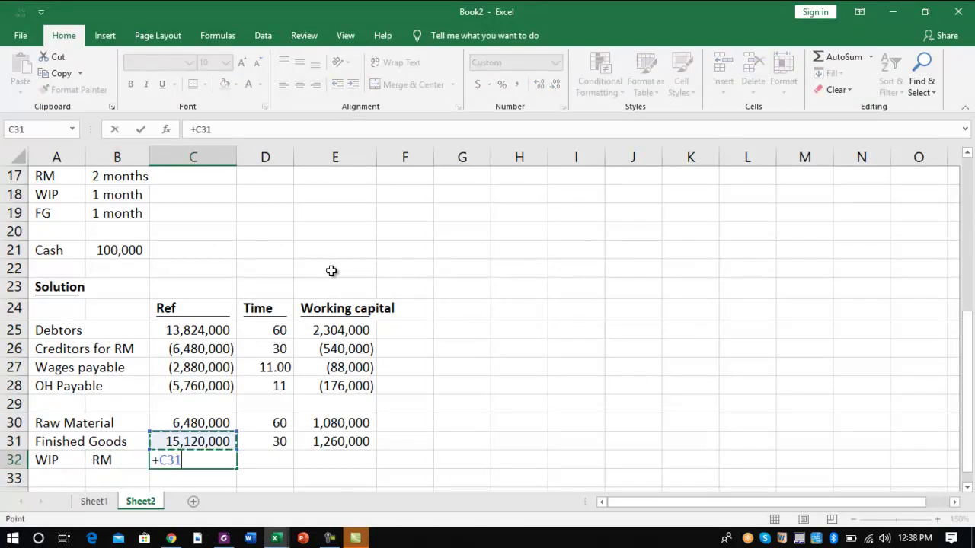
{"action": "key", "text": "Up"}
{"action": "key", "text": "Up"}
{"action": "key", "text": "Up"}
{"action": "key", "text": "Up"}
{"action": "key", "text": "Up"}
{"action": "key", "text": "Up"}
{"action": "key", "text": "Up"}
{"action": "key", "text": "Up"}
{"action": "key", "text": "Up"}
{"action": "key", "text": "Up"}
{"action": "key", "text": "Up"}
{"action": "key", "text": "Up"}
{"action": "key", "text": "Up"}
{"action": "key", "text": "Up"}
{"action": "key", "text": "Up"}
{"action": "key", "text": "Up"}
{"action": "key", "text": "Up"}
{"action": "key", "text": "Up"}
{"action": "key", "text": "Up"}
{"action": "key", "text": "Up"}
{"action": "key", "text": "Down"}
{"action": "key", "text": "Down"}
{"action": "key", "text": "Right"}
{"action": "key", "text": "Right"}
{"action": "key", "text": "Down"}
{"action": "type", "text": "*-1"}
{"action": "key", "text": "Return"}
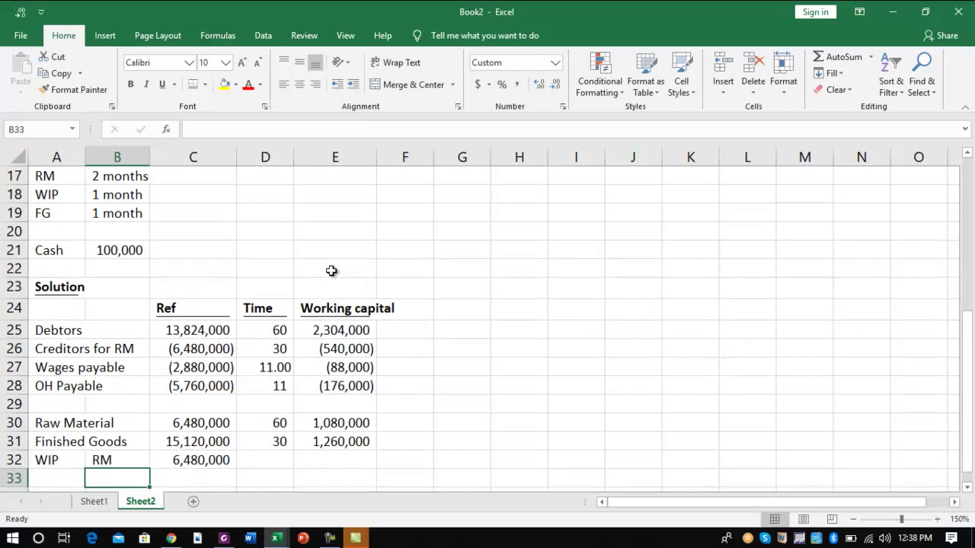
Label the second WIP line CC in B33 and add annual Labour and Ohs in C33 with +E5*-1-E6
{"action": "type", "text": "CC"}
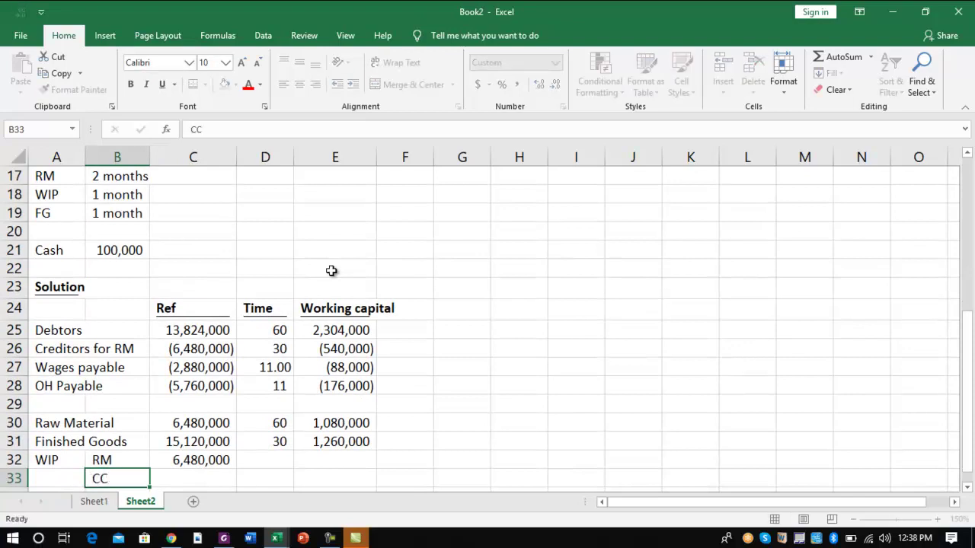
{"action": "key", "text": "Tab"}
{"action": "type", "text": "+"}
{"action": "key", "text": "Up"}
{"action": "key", "text": "Up"}
{"action": "key", "text": "Up"}
{"action": "key", "text": "Up"}
{"action": "key", "text": "Up"}
{"action": "key", "text": "Up"}
{"action": "key", "text": "Up"}
{"action": "key", "text": "Up"}
{"action": "key", "text": "Up"}
{"action": "key", "text": "Up"}
{"action": "key", "text": "Up"}
{"action": "key", "text": "Up"}
{"action": "key", "text": "Up"}
{"action": "key", "text": "Up"}
{"action": "key", "text": "Up"}
{"action": "key", "text": "Up"}
{"action": "key", "text": "Up"}
{"action": "key", "text": "Up"}
{"action": "key", "text": "Up"}
{"action": "key", "text": "Up"}
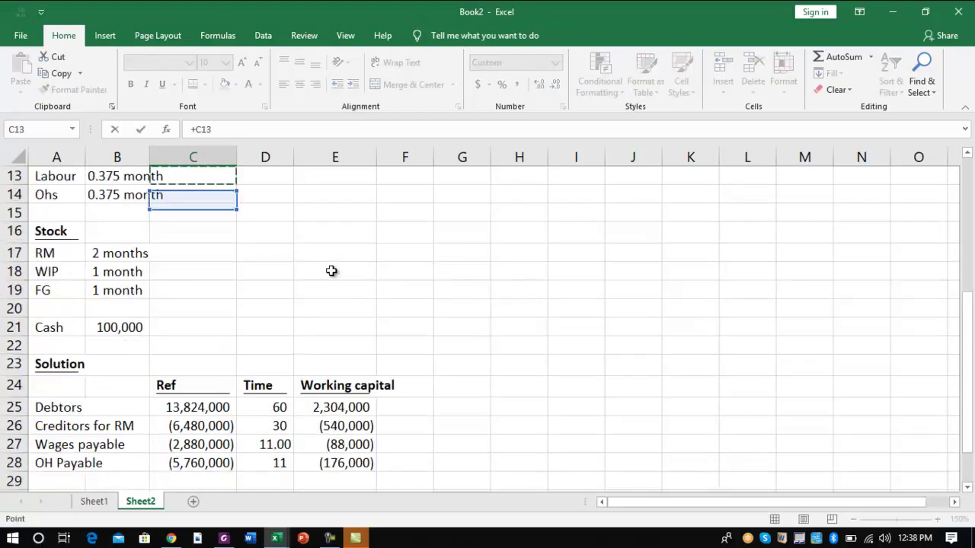
{"action": "key", "text": "Right"}
{"action": "key", "text": "Down"}
{"action": "key", "text": "Down"}
{"action": "key", "text": "Down"}
{"action": "key", "text": "Down"}
{"action": "key", "text": "Right"}
{"action": "type", "text": "*-1-"}
{"action": "left_click", "coordinate": [331, 272]}
{"action": "key", "text": "Return"}
Set the WIP raw material time in D32 to 30 days
{"action": "key", "text": "Up"}
{"action": "key", "text": "Right"}
{"action": "key", "text": "Up"}
{"action": "key", "text": "shift+Down"}
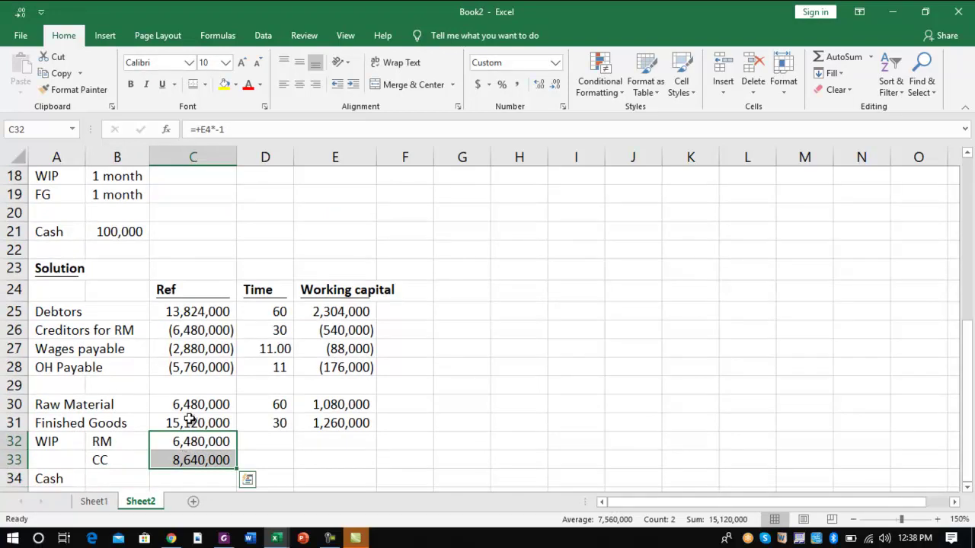
{"action": "key", "text": "Right"}
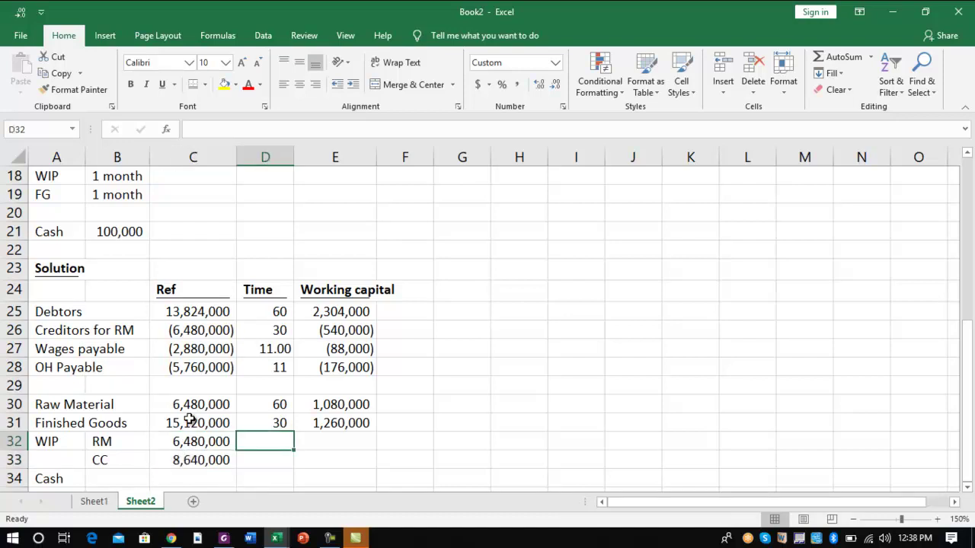
{"action": "type", "text": "30"}
{"action": "key", "text": "Return"}
Replace the WIP conversion cost formula in C33 with +8640000*.5 to apply the 50% degree of completion
{"action": "key", "text": "Left"}
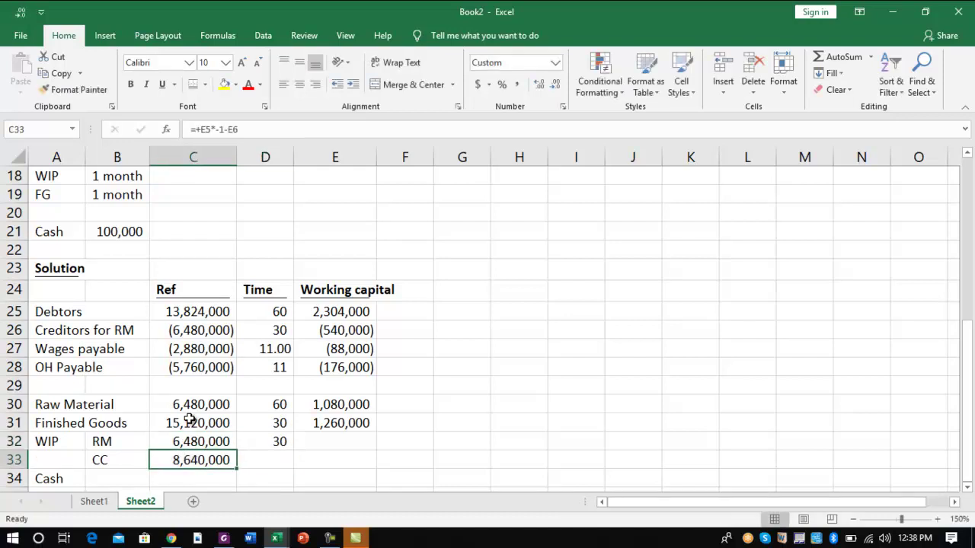
{"action": "key", "text": "F2"}
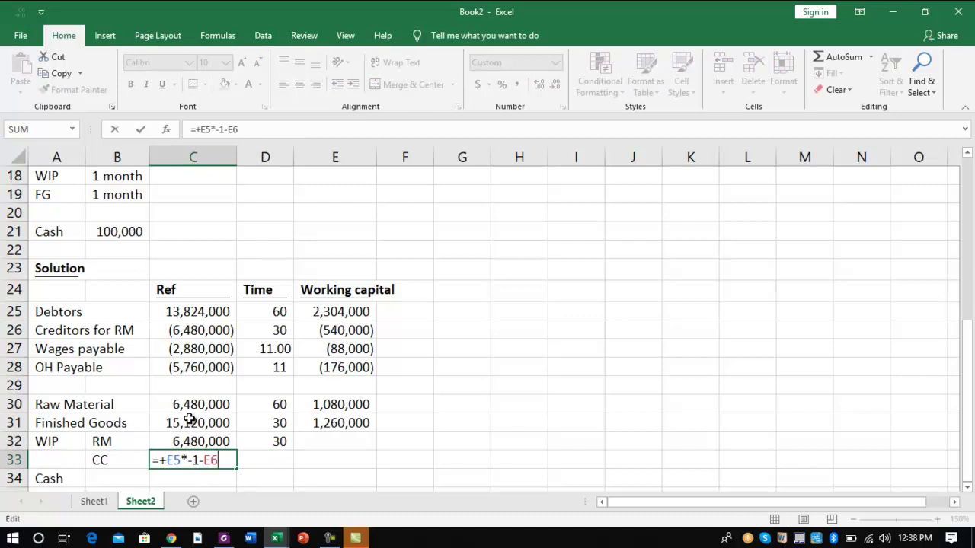
{"action": "key", "text": "Escape"}
{"action": "key", "text": "Right"}
{"action": "key", "text": "Left"}
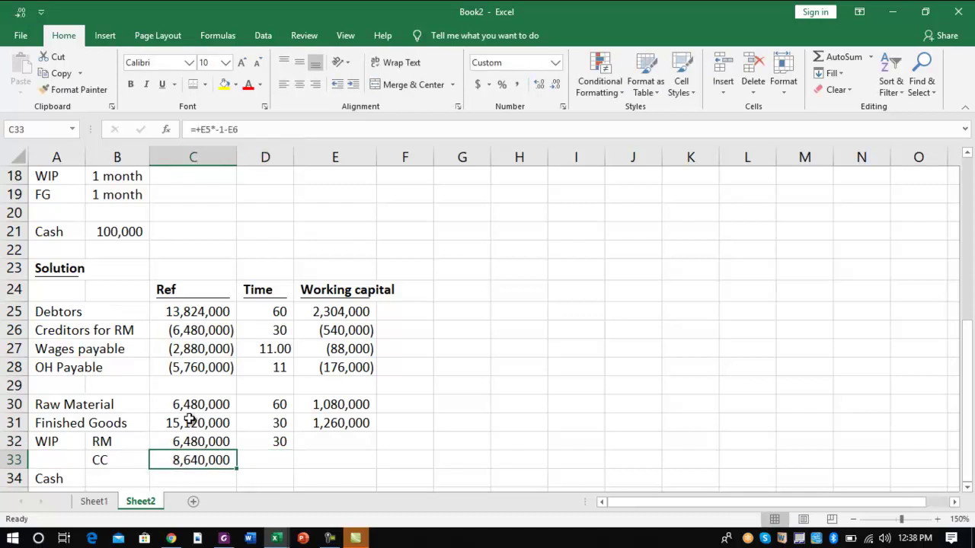
{"action": "type", "text": "8"}
{"action": "key", "text": "Escape"}
{"action": "type", "text": "+8"}
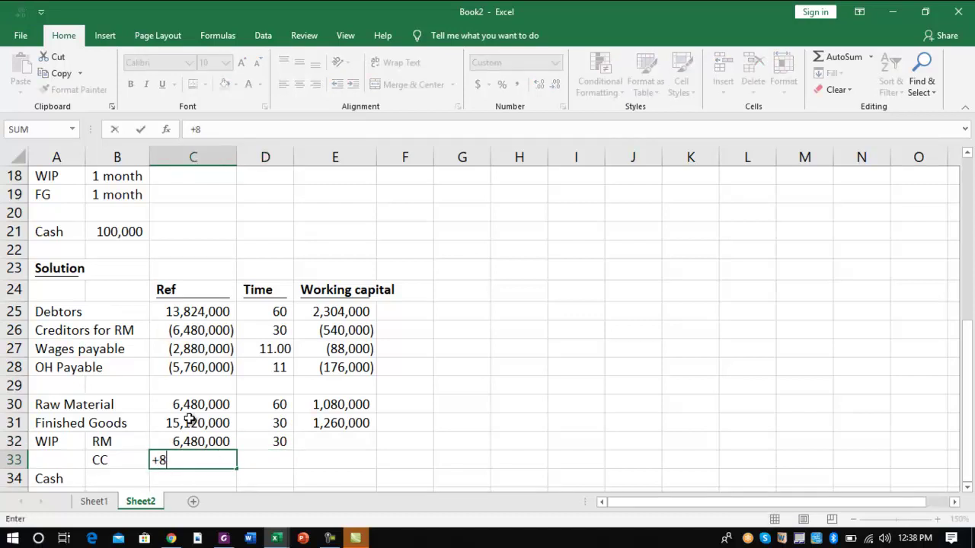
{"action": "type", "text": "64000"}
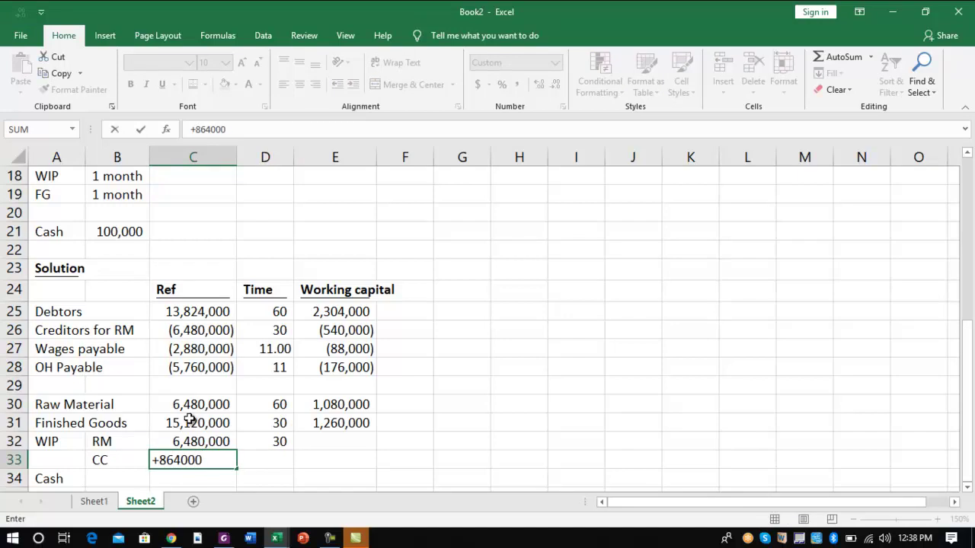
{"action": "type", "text": "0*.5"}
{"action": "key", "text": "Tab"}
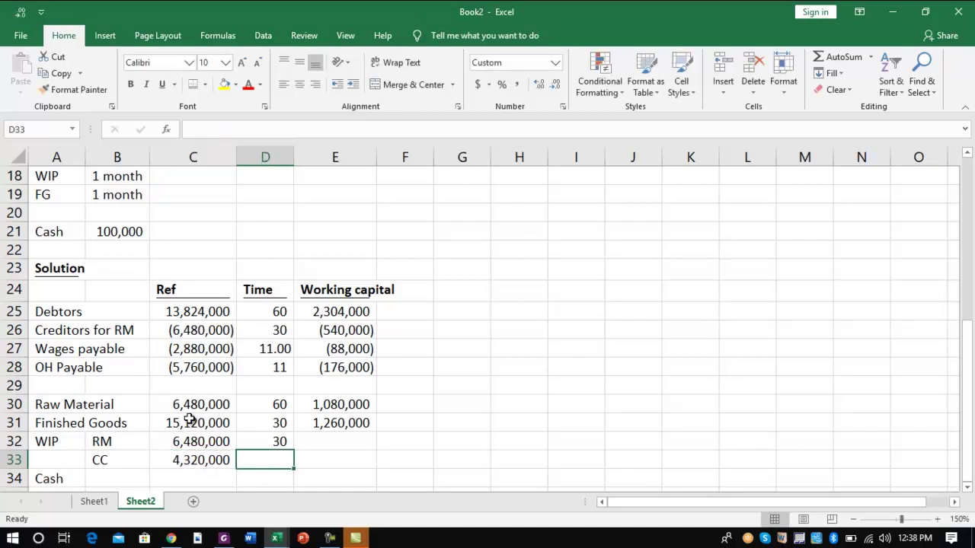
Set the WIP conversion cost time in D33 to 30 days
{"action": "key", "text": "Right"}
{"action": "key", "text": "Up"}
{"action": "key", "text": "Down"}
{"action": "key", "text": "Left"}
{"action": "type", "text": "30"}
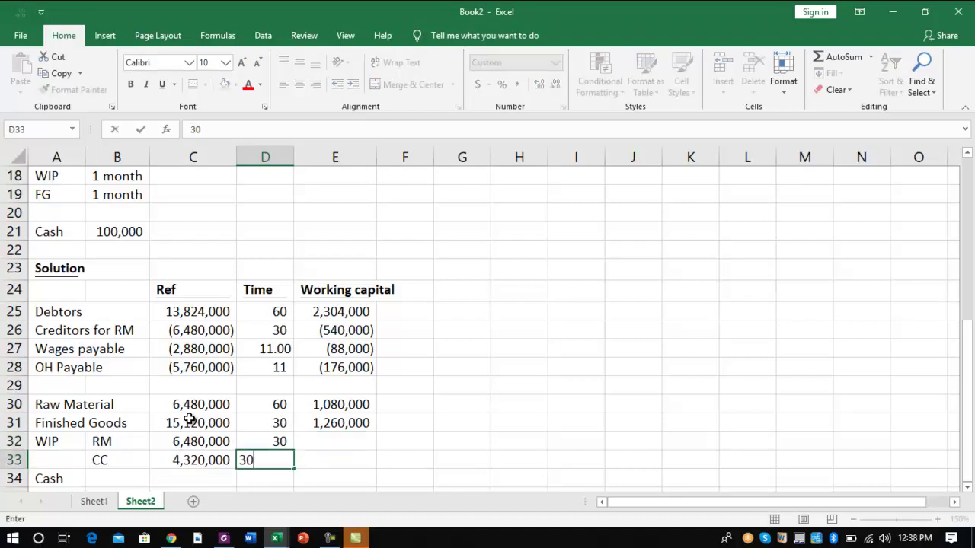
{"action": "key", "text": "Up"}
Calculate the WIP raw material working capital in E32 as +C32/360*D32 and fill the formula down to E33
{"action": "key", "text": "Right"}
{"action": "type", "text": "+"}
{"action": "key", "text": "Left"}
{"action": "key", "text": "Left"}
{"action": "type", "text": "/360*"}
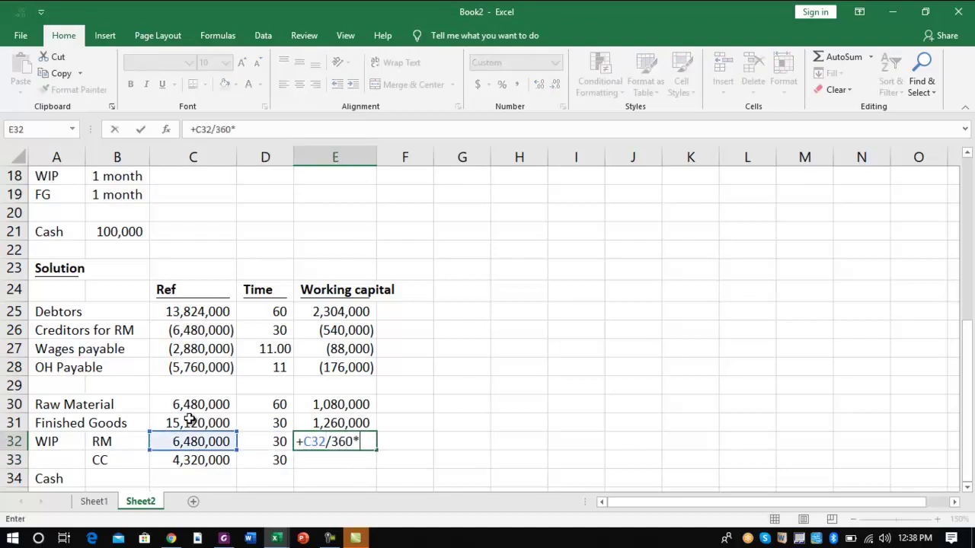
{"action": "key", "text": "Left"}
{"action": "key", "text": "Return"}
{"action": "key", "text": "ctrl+d"}
Highlight the two WIP working capital amounts in E32:E33 with yellow fill
{"action": "key", "text": "Up"}
{"action": "key", "text": "shift+Down"}
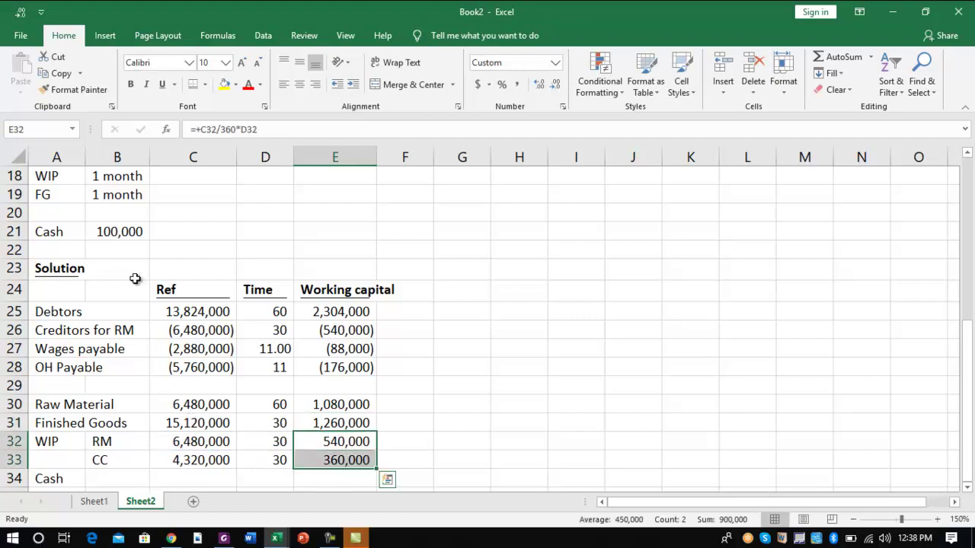
{"action": "left_click", "coordinate": [224, 85]}
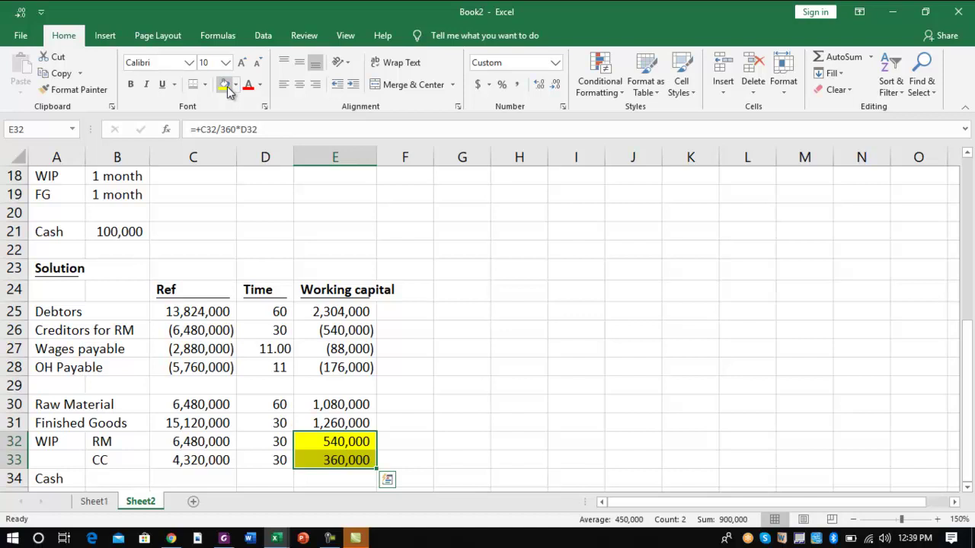
{"action": "left_click", "coordinate": [257, 398]}
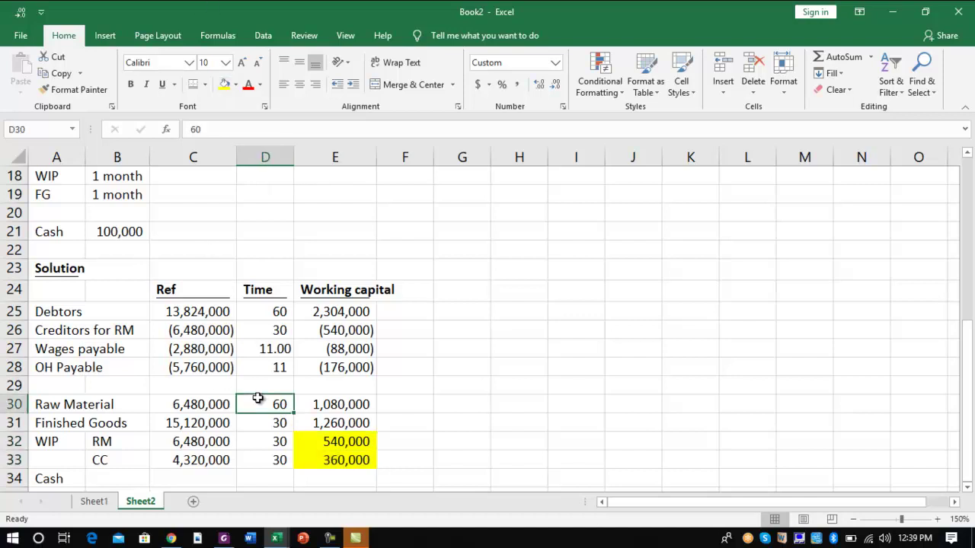
{"action": "left_click", "coordinate": [251, 439]}
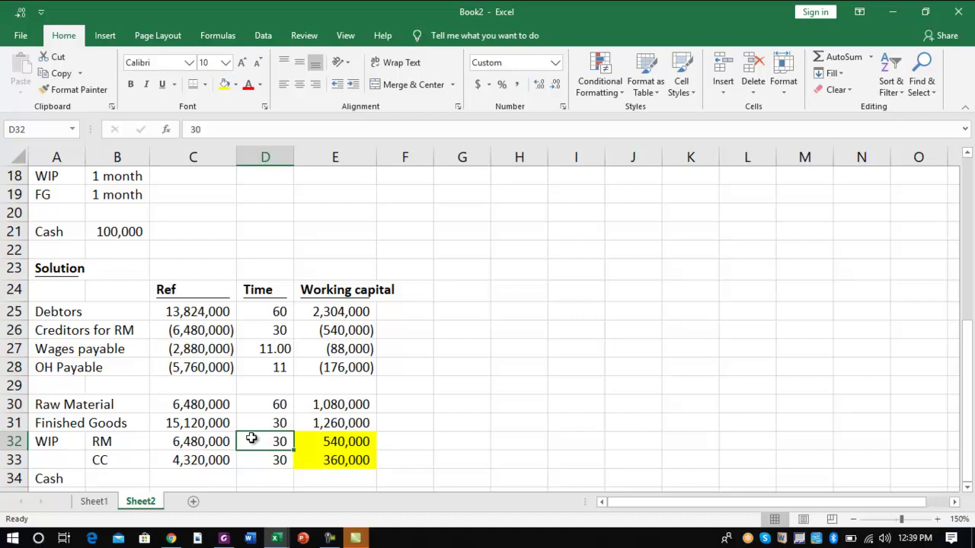
{"action": "key", "text": "Down"}
{"action": "key", "text": "Left"}
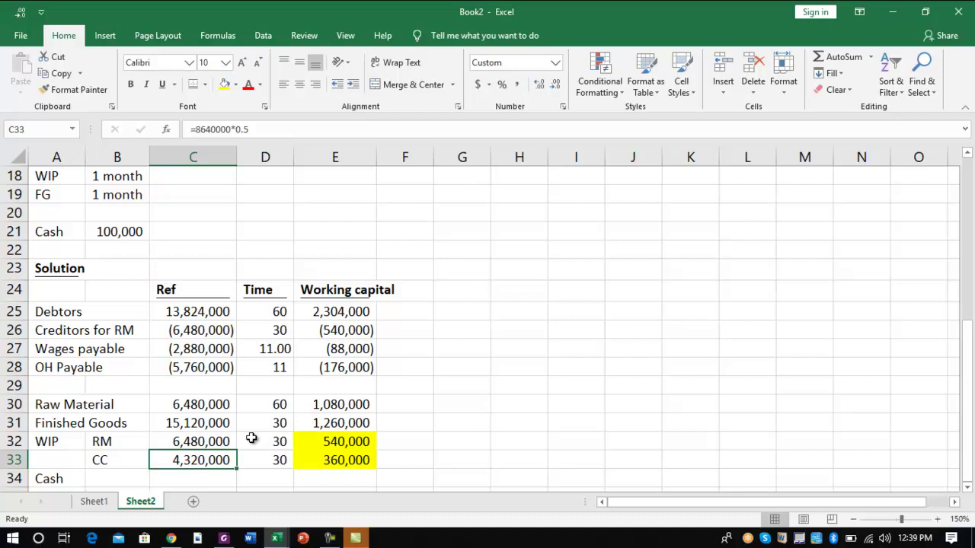
{"action": "key", "text": "Right"}
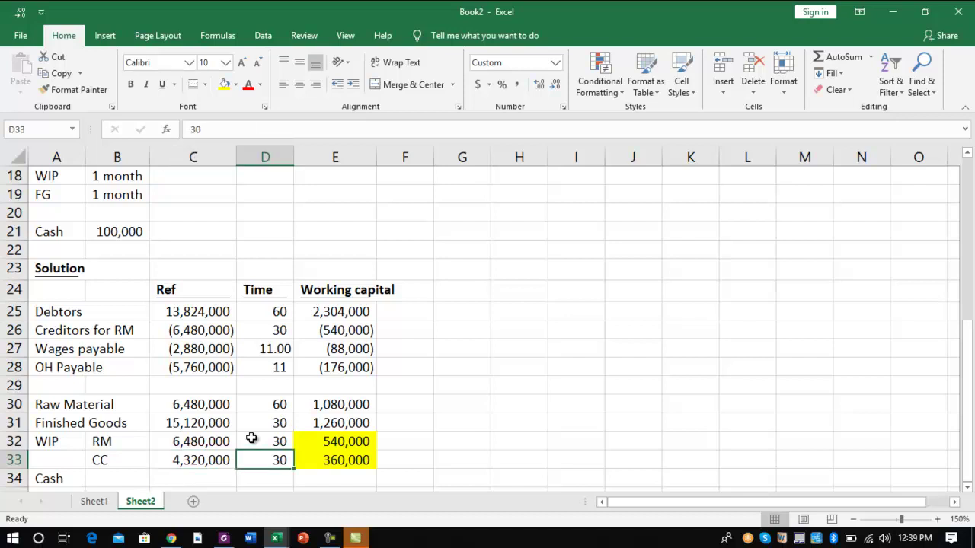
Move the Cash label from A34 down to A35
{"action": "key", "text": "Down"}
{"action": "key", "text": "Down"}
{"action": "key", "text": "Down"}
{"action": "key", "text": "Right"}
{"action": "key", "text": "Up"}
{"action": "key", "text": "Up"}
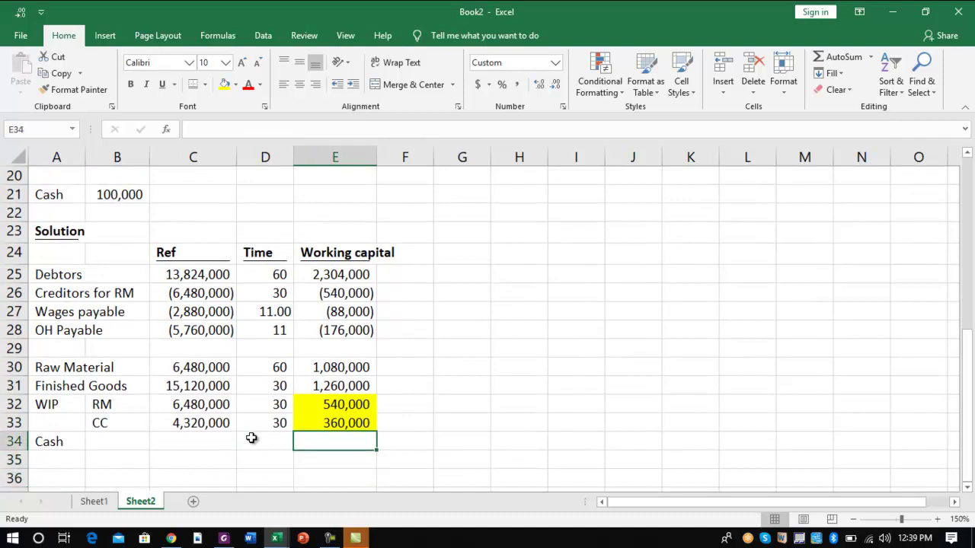
{"action": "key", "text": "Left"}
{"action": "key", "text": "Left"}
{"action": "key", "text": "Left"}
{"action": "key", "text": "Left"}
{"action": "key", "text": "ctrl+x"}
{"action": "key", "text": "Down"}
{"action": "key", "text": "Return"}
Enter 100000 as the Cash working capital in E35
{"action": "key", "text": "Right"}
{"action": "key", "text": "Right"}
{"action": "key", "text": "Right"}
{"action": "key", "text": "Right"}
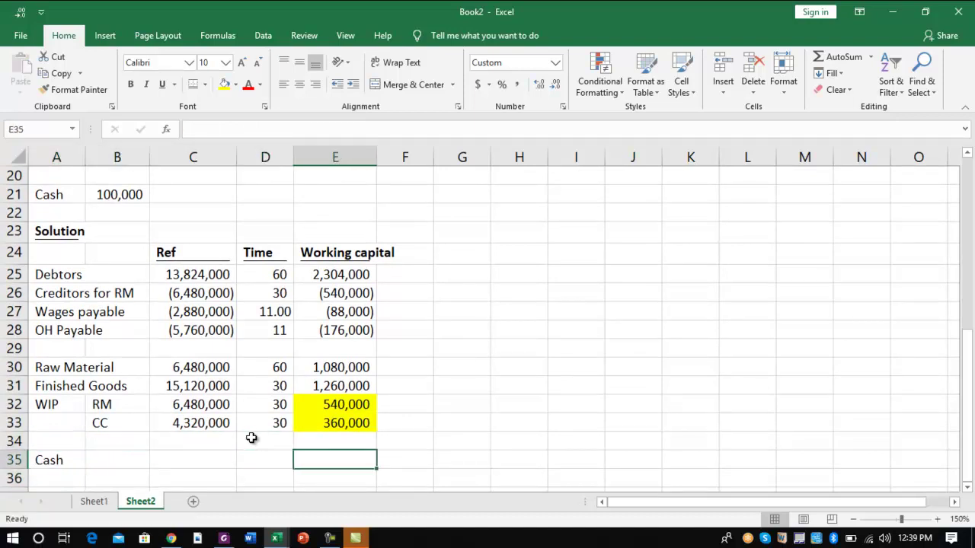
{"action": "type", "text": "100000"}
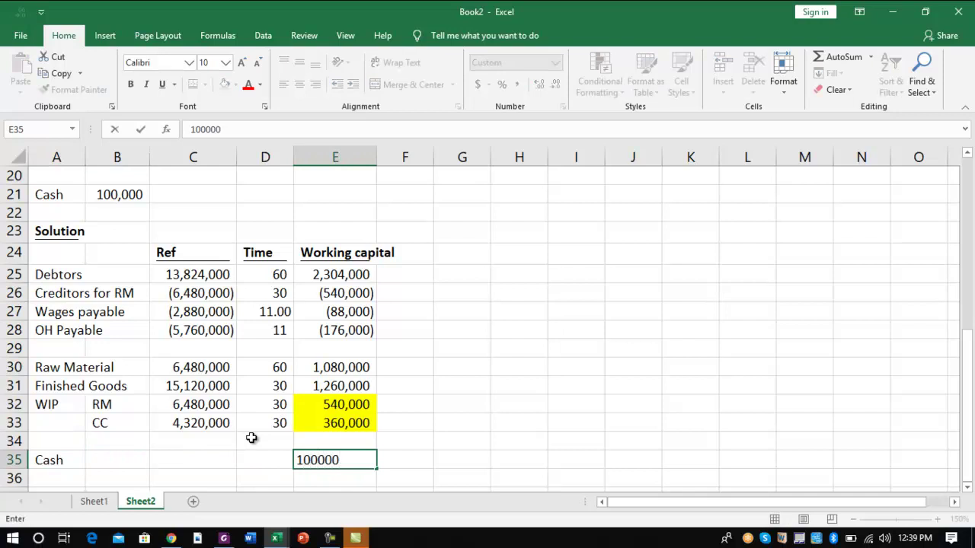
{"action": "key", "text": "Return"}
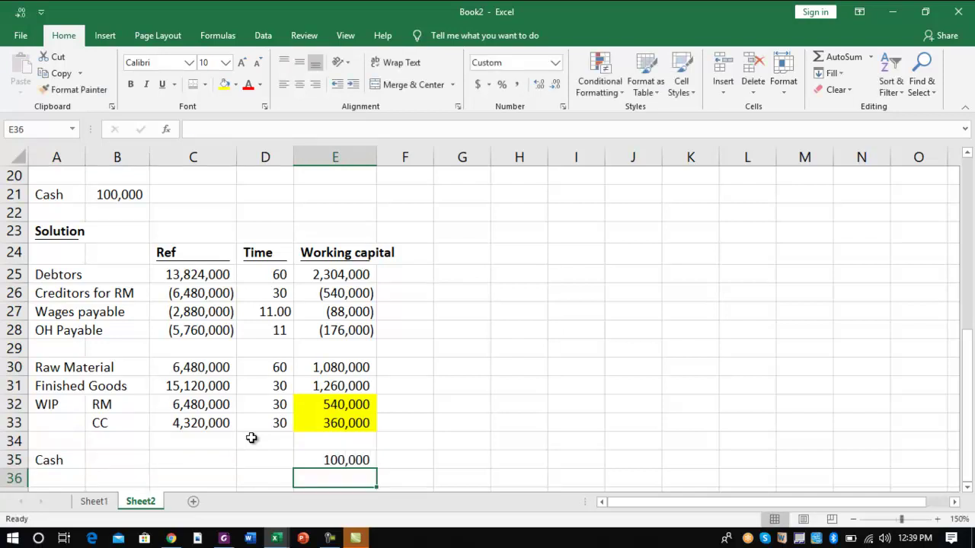
Total the working capital column in E36 with =SUM(E25:E35) and give the total a top and double bottom border
{"action": "key", "text": "alt+="}
{"action": "key", "text": "shift+Up"}
{"action": "key", "text": "shift+Up"}
{"action": "key", "text": "shift+Up"}
{"action": "key", "text": "shift+Up"}
{"action": "key", "text": "shift+Up"}
{"action": "key", "text": "shift+Up"}
{"action": "key", "text": "shift+Up"}
{"action": "key", "text": "shift+Up"}
{"action": "key", "text": "shift+Up"}
{"action": "key", "text": "shift+Up"}
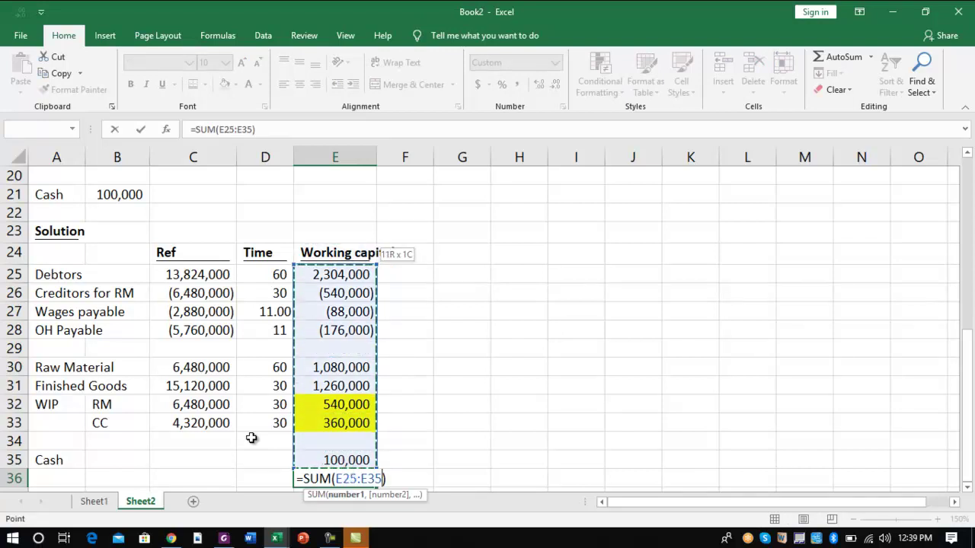
{"action": "key", "text": "Return"}
{"action": "key", "text": "Up"}
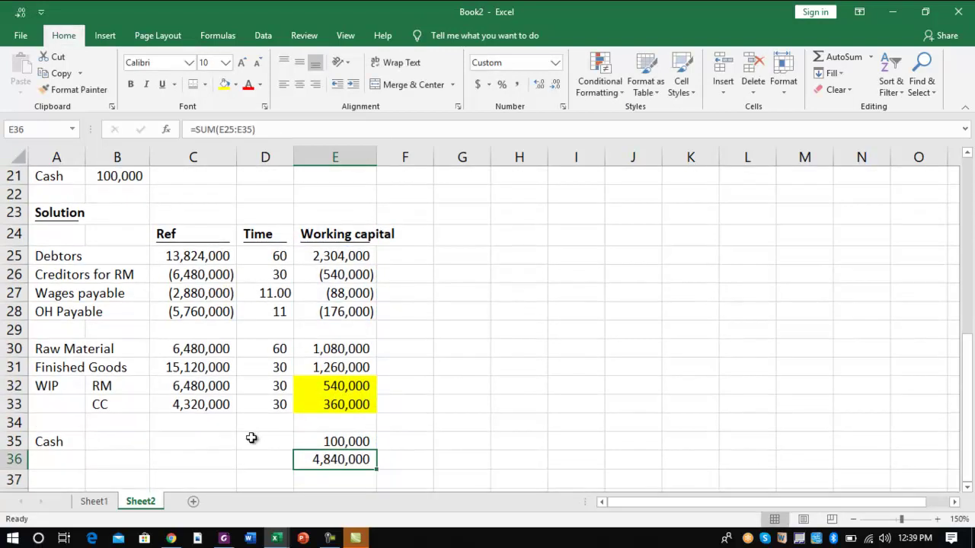
{"action": "left_click", "coordinate": [443, 439]}
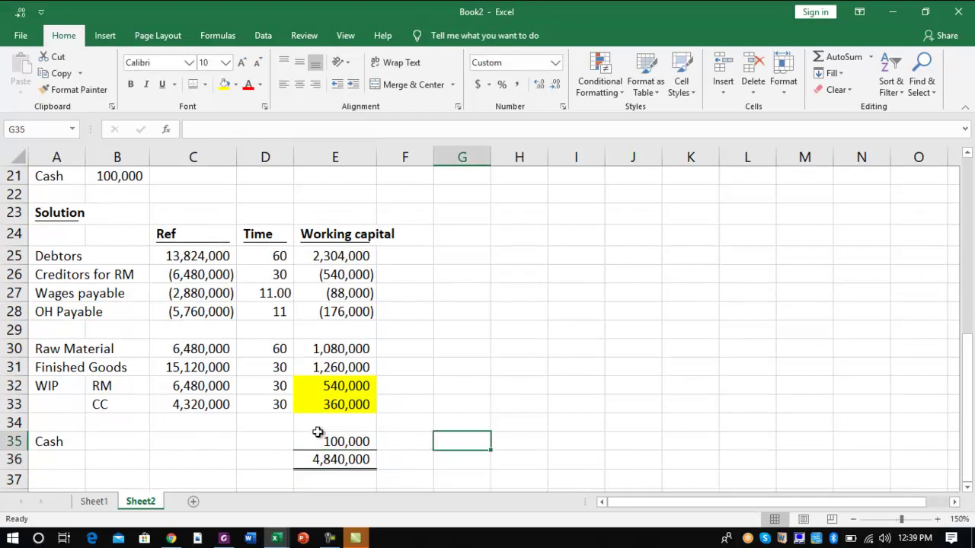
{"action": "left_click", "coordinate": [225, 253]}
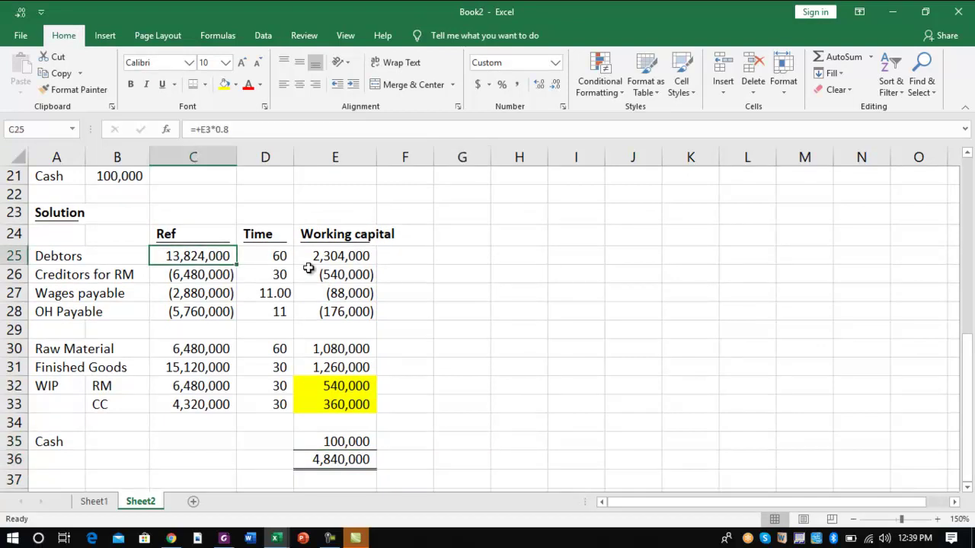
{"action": "left_click", "coordinate": [329, 537]}
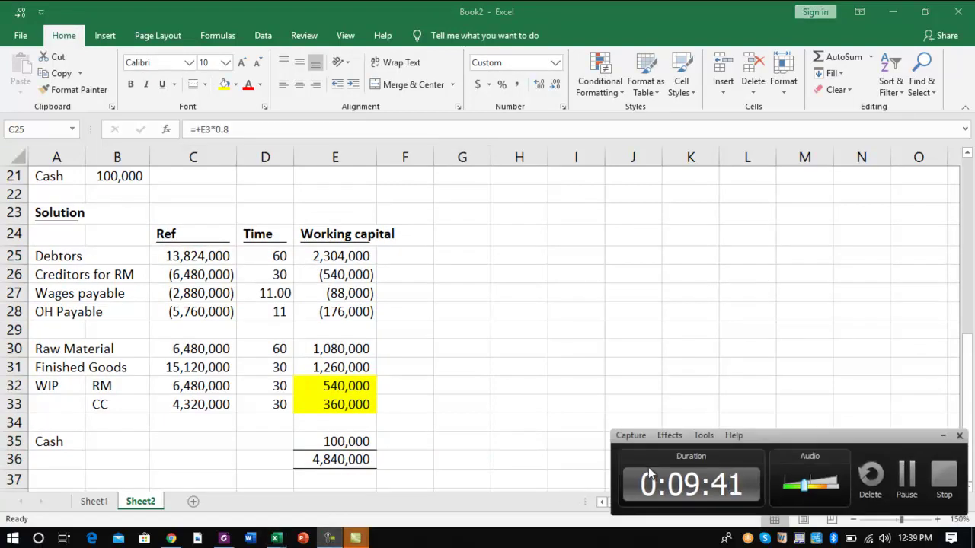
{"action": "left_click", "coordinate": [906, 476]}
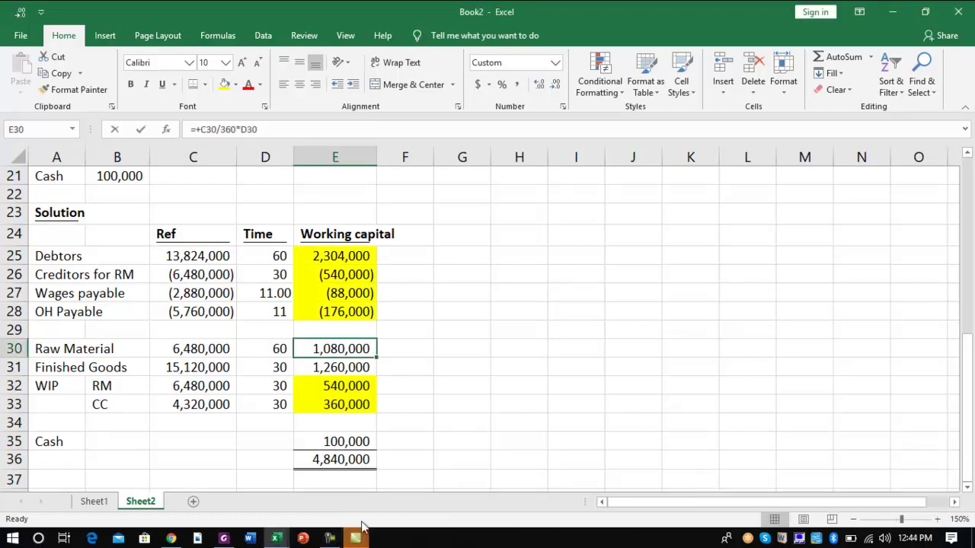
{"action": "left_click", "coordinate": [328, 537]}
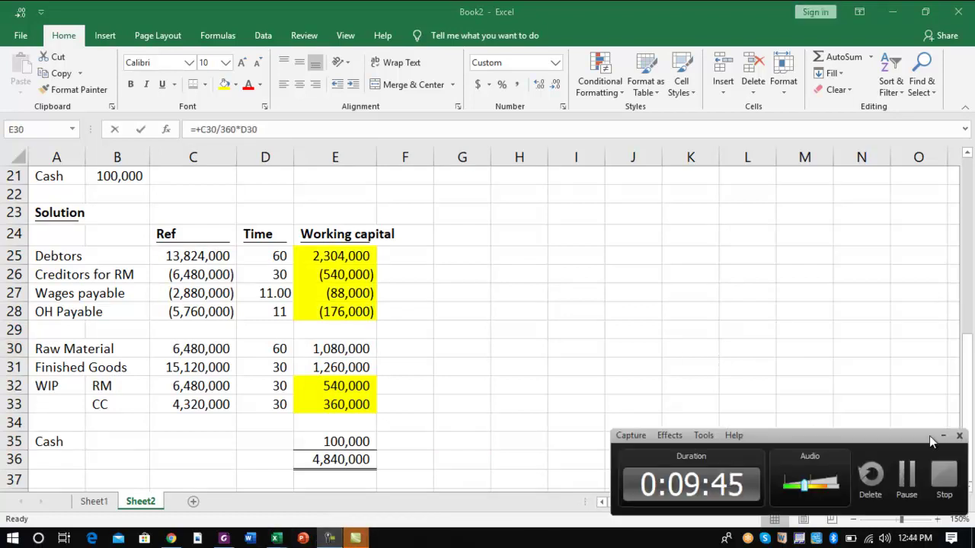